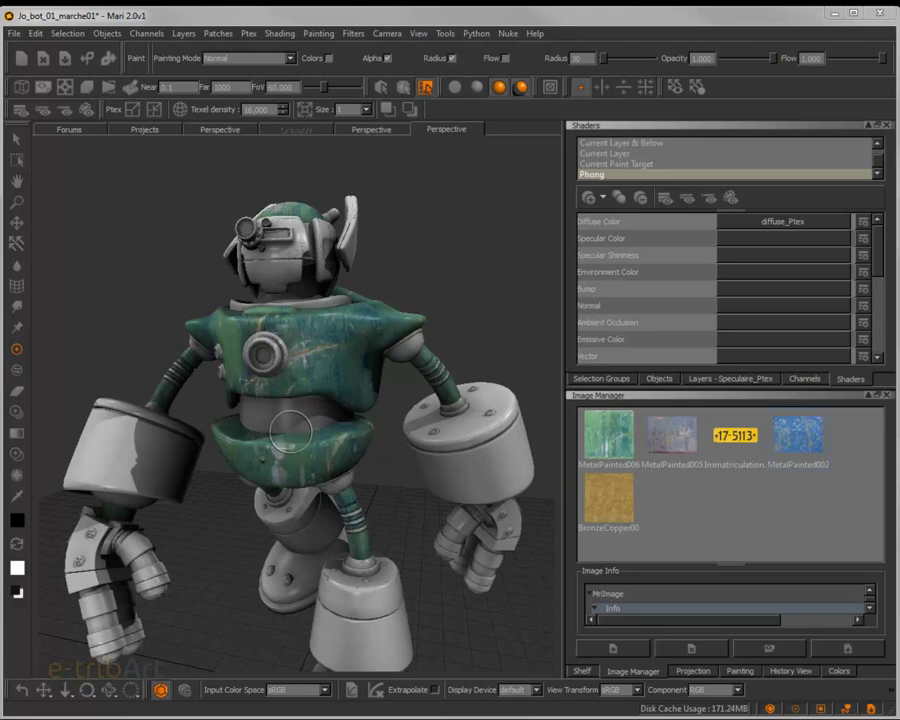
# - Examine the robot's painted and bare parts from several sides and review the selection groups from corps_secondaire to Boules_rotation
pyautogui.keyDown('alt'); pyautogui.moveTo(290, 430); pyautogui.dragTo(181, 446); pyautogui.keyUp('alt')
pyautogui.moveTo(269, 266)
pyautogui.keyDown('alt'); pyautogui.mouseDown()
pyautogui.moveTo(370, 315)
pyautogui.moveTo(260, 420)
pyautogui.moveTo(227, 392)
pyautogui.moveTo(224, 371)
pyautogui.moveTo(327, 362)
pyautogui.moveTo(385, 315)
pyautogui.mouseUp(); pyautogui.keyUp('alt')
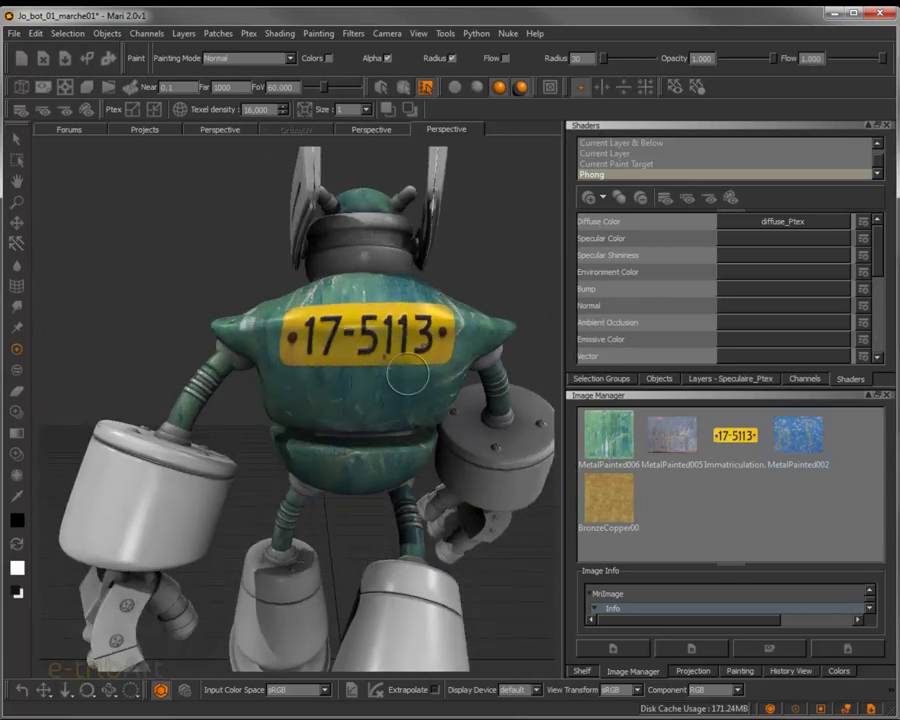
pyautogui.moveTo(437, 370)
pyautogui.keyDown('alt'); pyautogui.mouseDown()
pyautogui.moveTo(179, 374)
pyautogui.moveTo(255, 380)
pyautogui.mouseUp(); pyautogui.keyUp('alt')
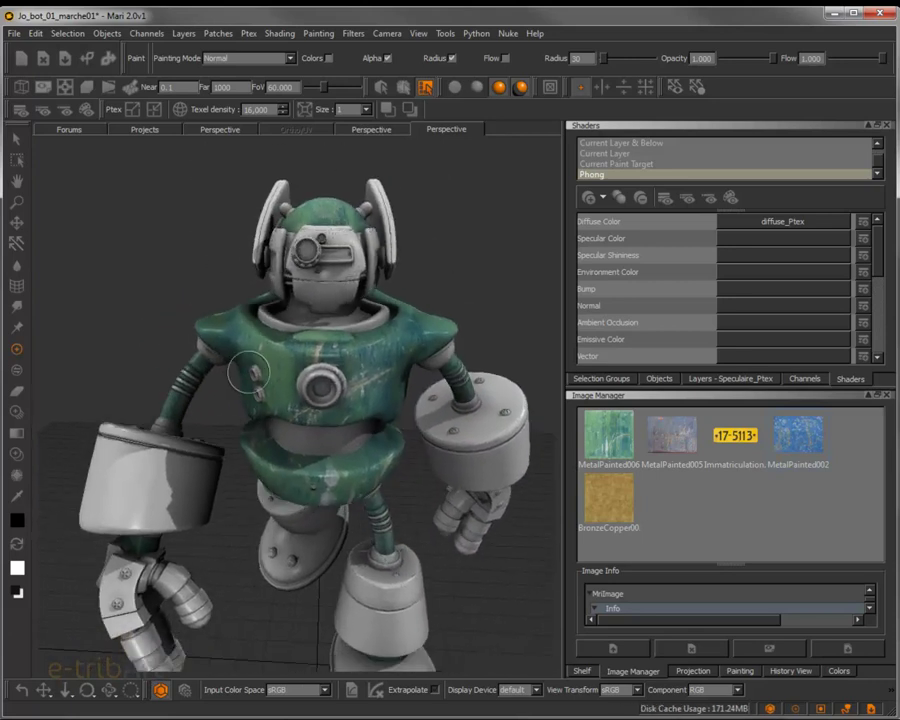
pyautogui.moveTo(316, 389)
pyautogui.keyDown('alt'); pyautogui.mouseDown()
pyautogui.moveTo(258, 384)
pyautogui.moveTo(305, 382)
pyautogui.mouseUp(); pyautogui.keyUp('alt')
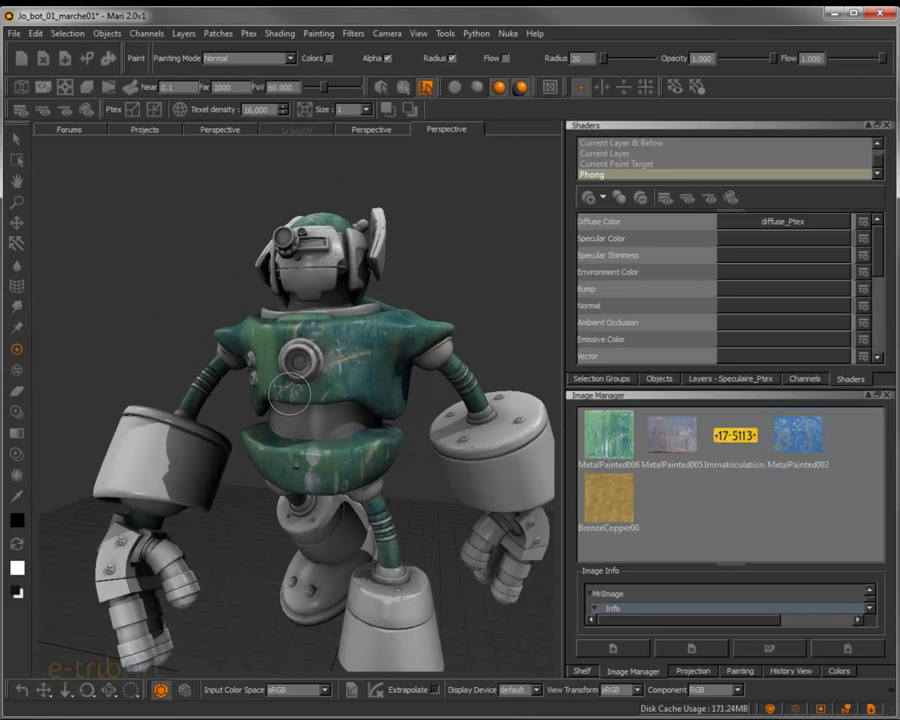
pyautogui.moveTo(311, 412)
pyautogui.keyDown('alt'); pyautogui.mouseDown()
pyautogui.moveTo(297, 396)
pyautogui.moveTo(284, 421)
pyautogui.moveTo(270, 410)
pyautogui.mouseUp(); pyautogui.keyUp('alt')
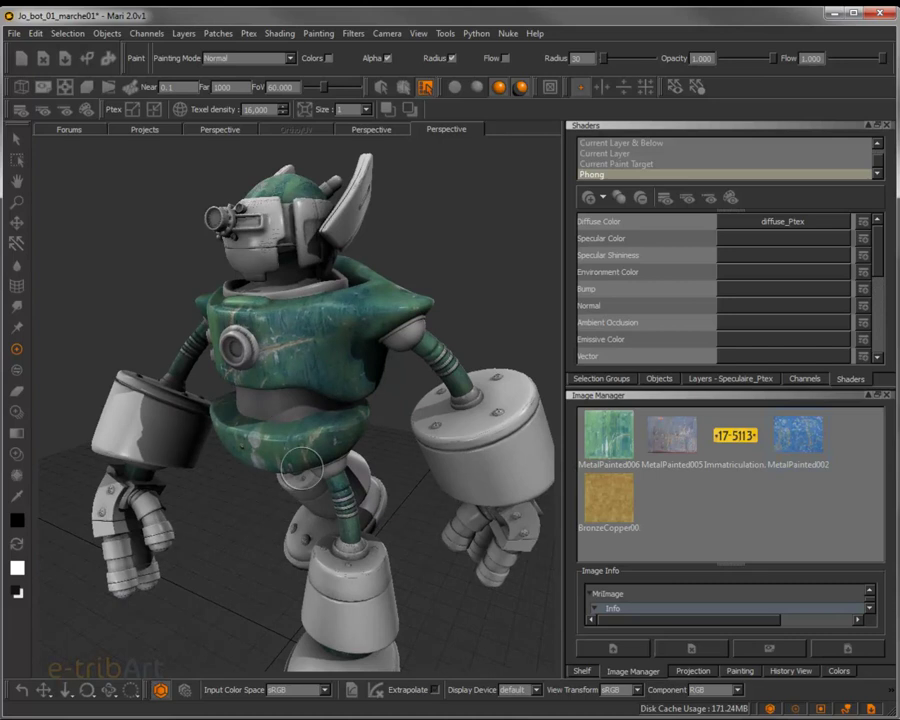
pyautogui.click(601, 379)
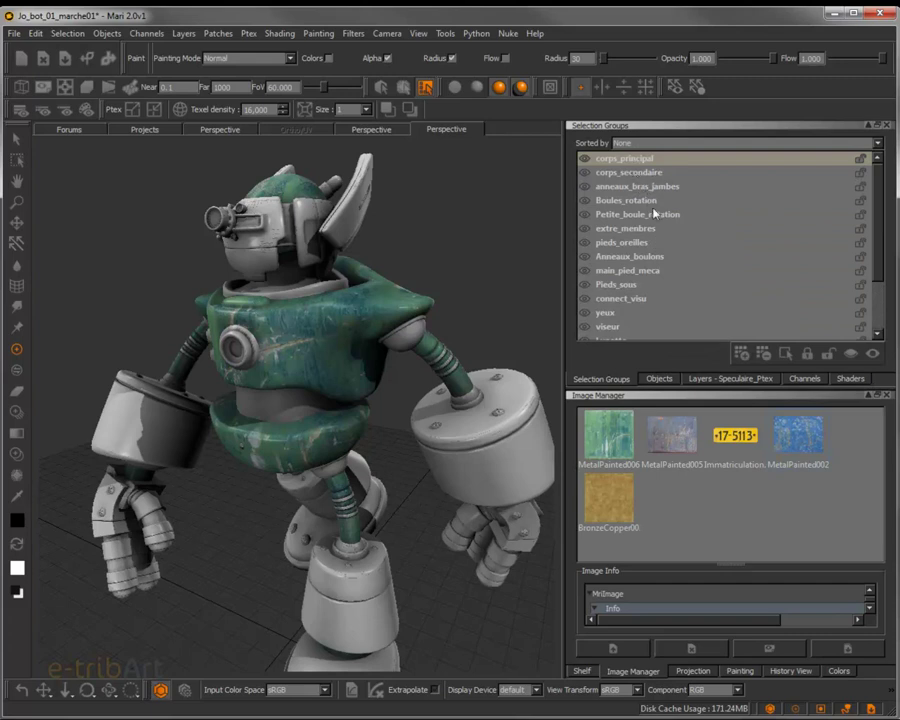
pyautogui.click(626, 175)
pyautogui.click(626, 188)
pyautogui.click(625, 202)
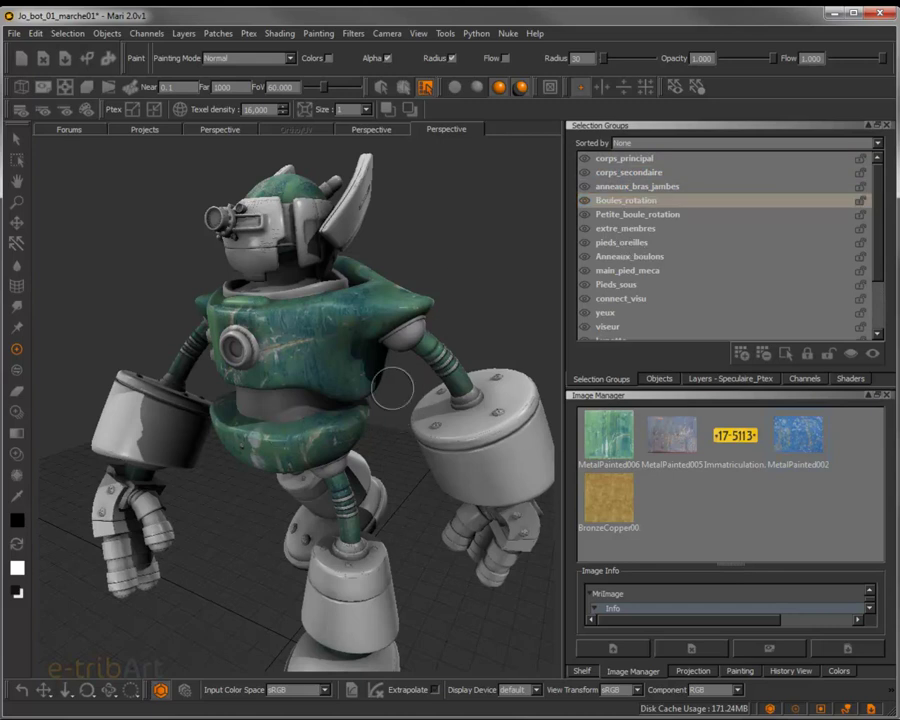
pyautogui.keyDown('alt'); pyautogui.moveTo(291, 368); pyautogui.dragTo(346, 372); pyautogui.keyUp('alt')
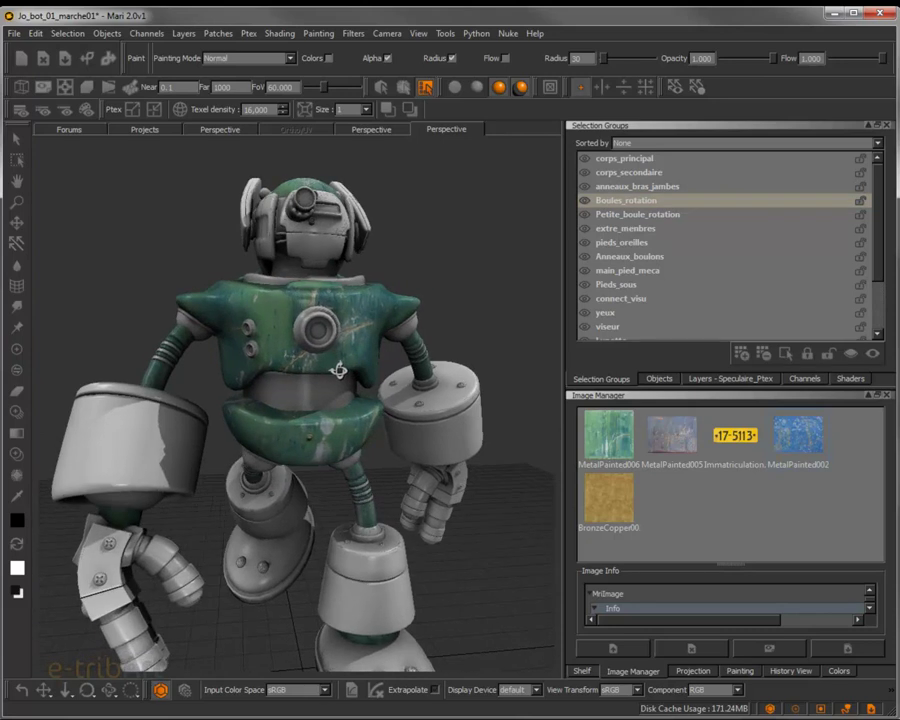
# - Select the faces of the corps_secondaire selection group and activate the Select tool to highlight them on the robot
pyautogui.click(626, 176)
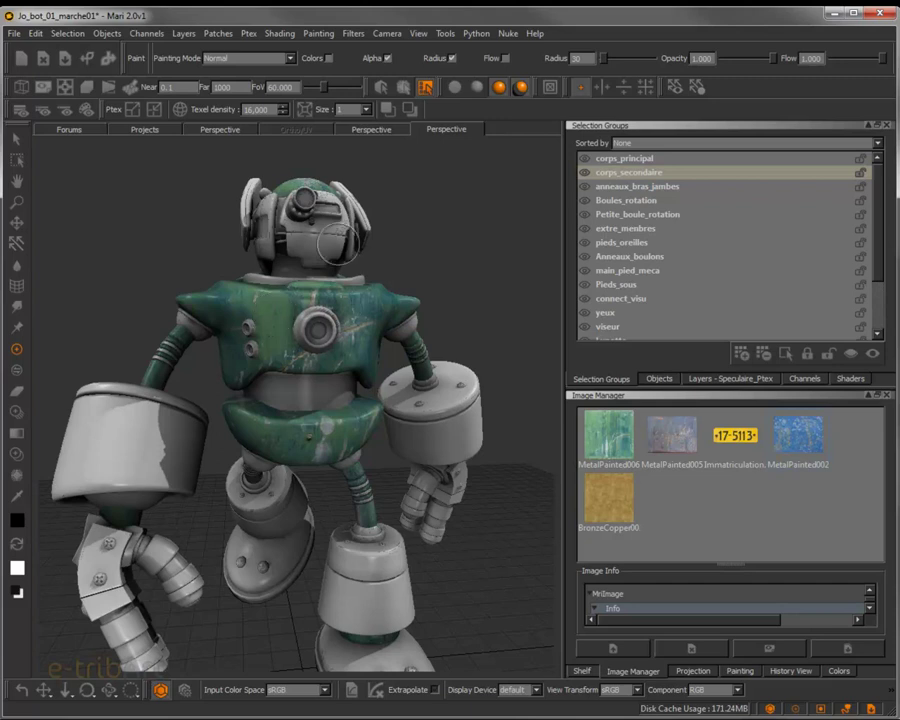
pyautogui.moveTo(342, 259)
pyautogui.keyDown('alt'); pyautogui.mouseDown()
pyautogui.moveTo(235, 309)
pyautogui.moveTo(325, 290)
pyautogui.mouseUp(); pyautogui.keyUp('alt')
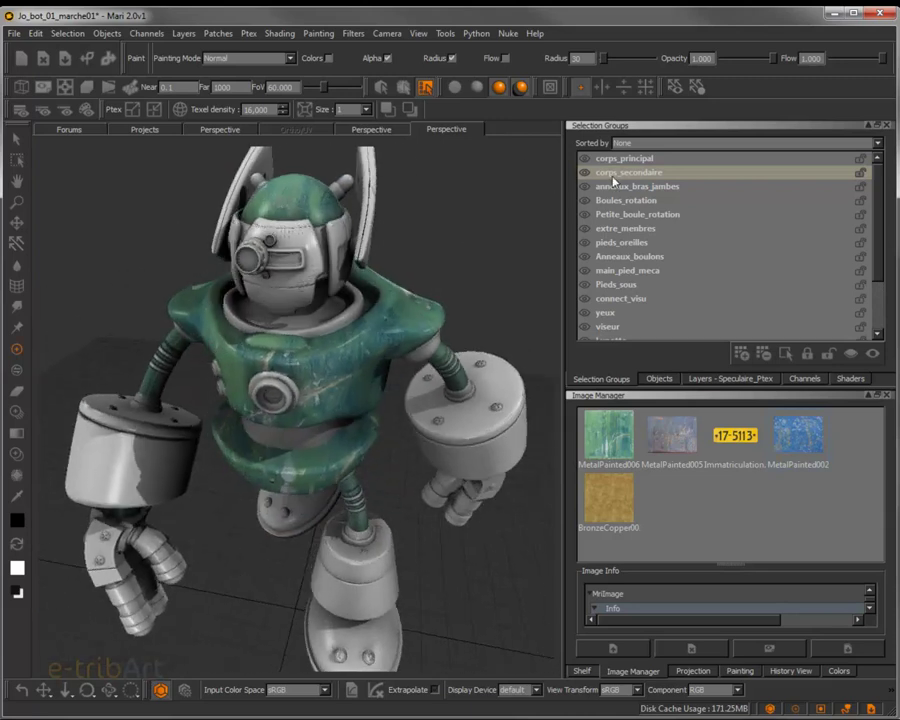
pyautogui.moveTo(270, 205)
pyautogui.keyDown('alt'); pyautogui.mouseDown()
pyautogui.moveTo(416, 283)
pyautogui.moveTo(391, 262)
pyautogui.mouseUp(); pyautogui.keyUp('alt')
pyautogui.moveTo(245, 292)
pyautogui.keyDown('alt'); pyautogui.mouseDown()
pyautogui.moveTo(168, 387)
pyautogui.moveTo(311, 383)
pyautogui.mouseUp(); pyautogui.keyUp('alt')
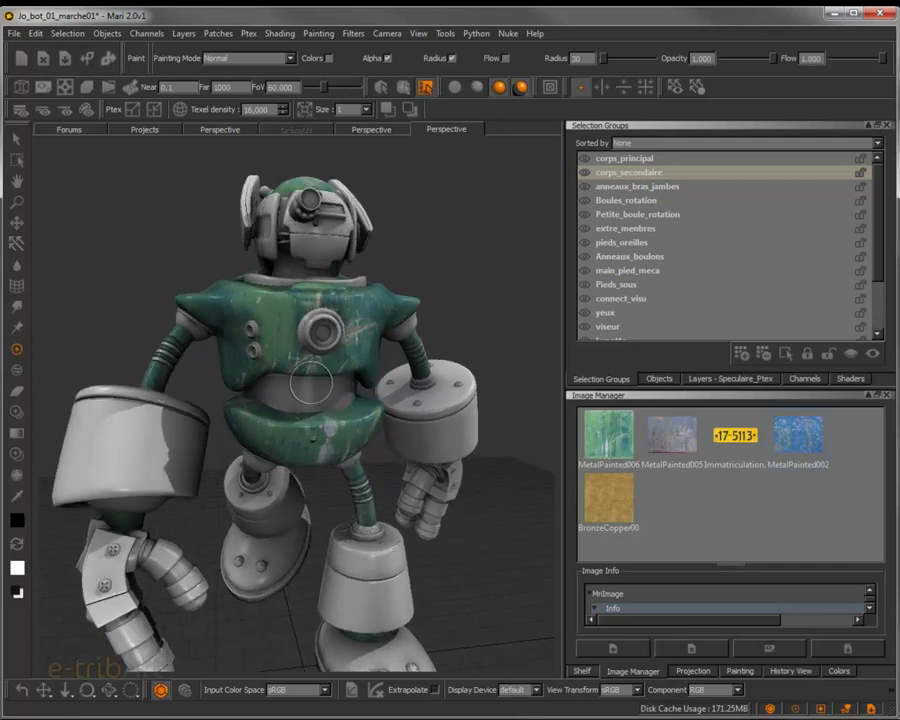
pyautogui.rightClick(612, 178)
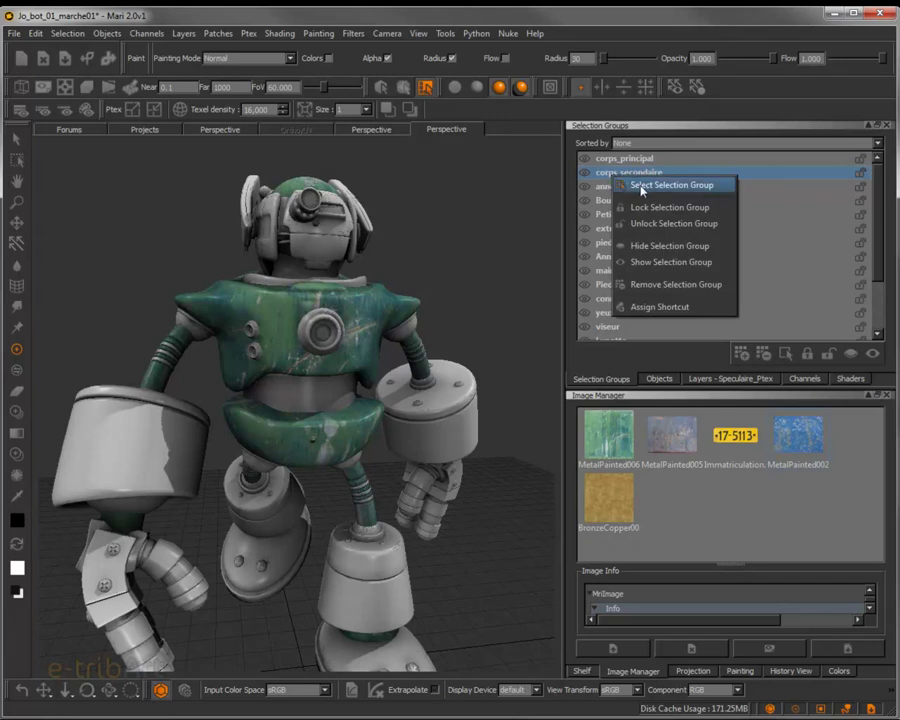
pyautogui.click(641, 187)
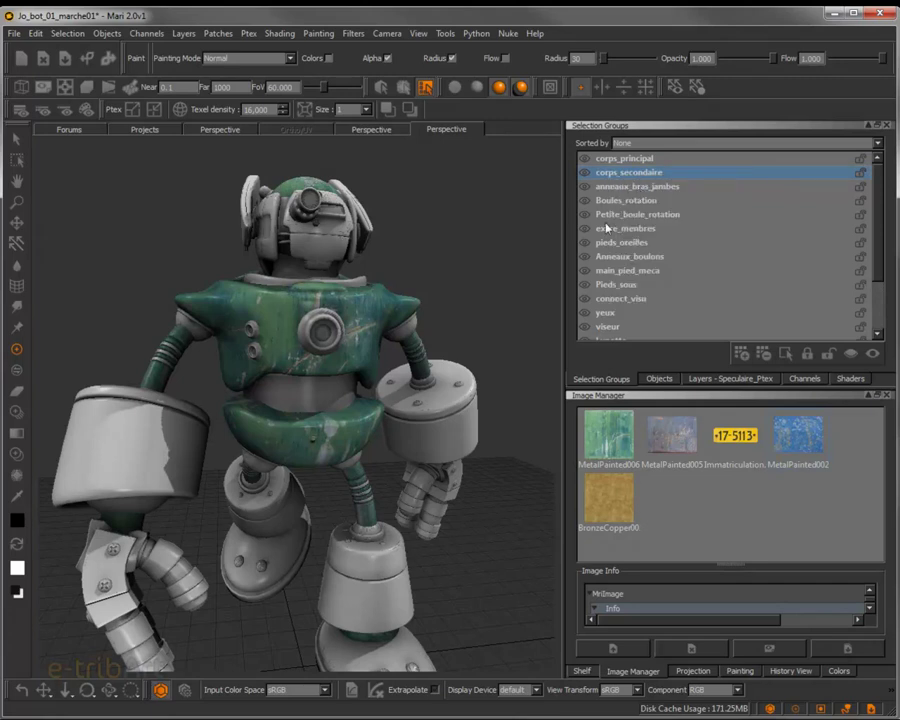
pyautogui.rightClick(620, 180)
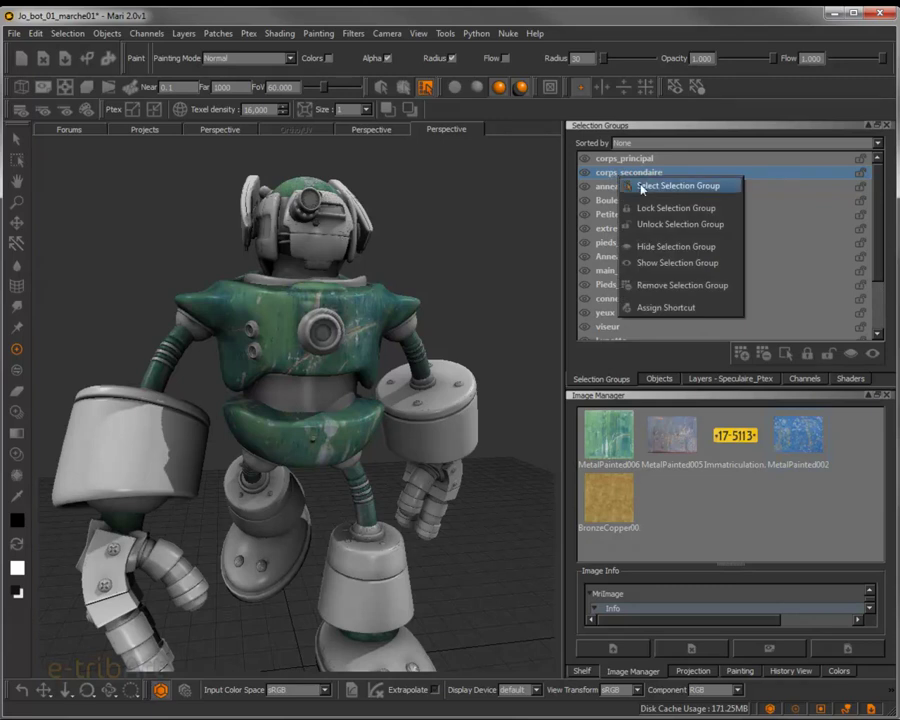
pyautogui.click(641, 187)
pyautogui.keyDown('alt'); pyautogui.moveTo(354, 364); pyautogui.dragTo(362, 346); pyautogui.keyUp('alt')
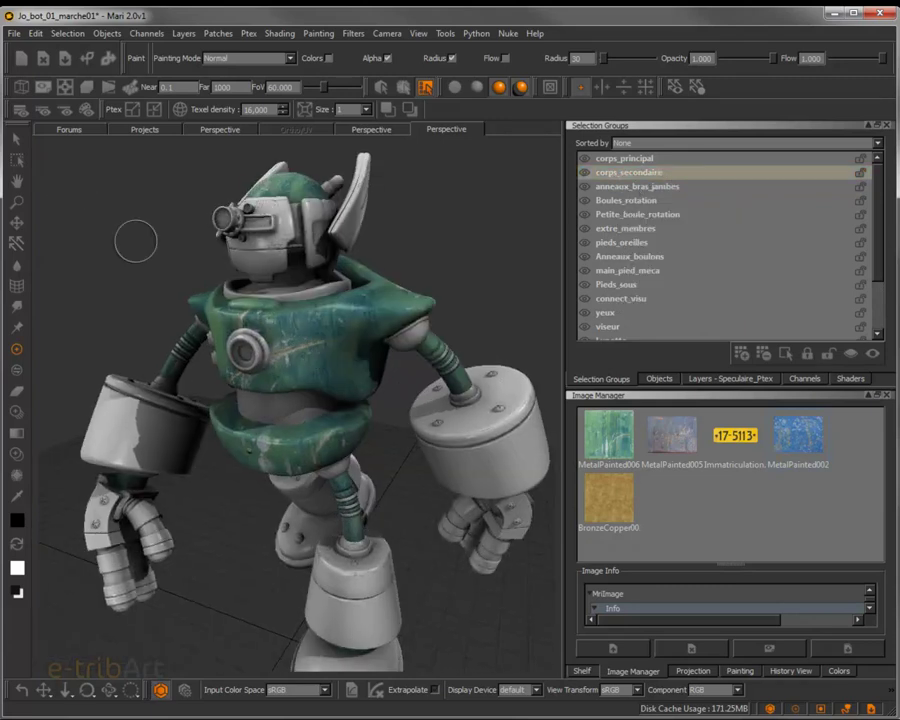
pyautogui.click(16, 139)
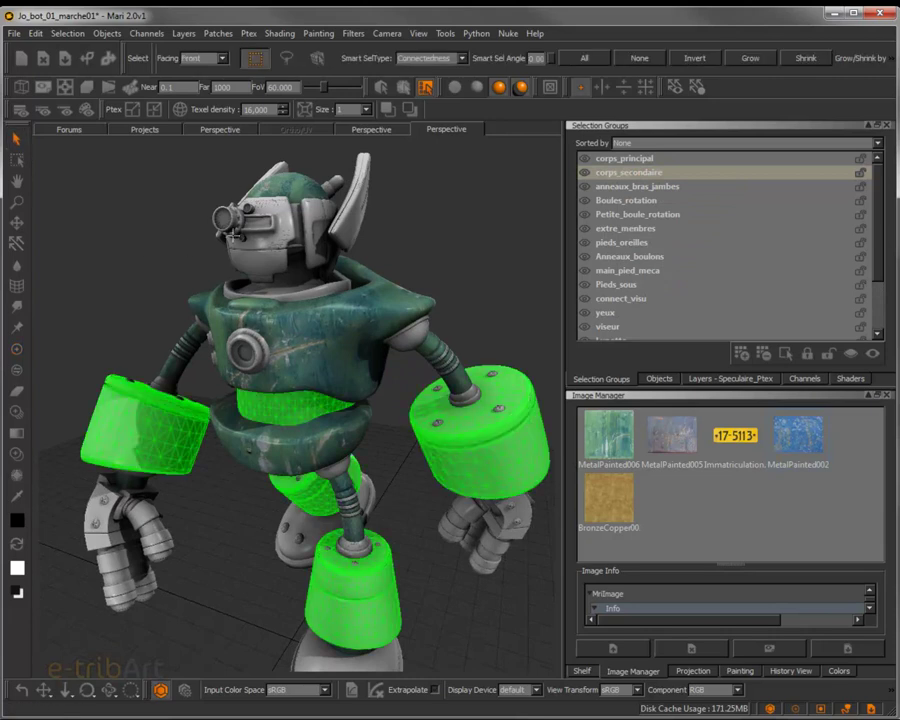
pyautogui.keyDown('alt'); pyautogui.moveTo(262, 385); pyautogui.dragTo(301, 396); pyautogui.keyUp('alt')
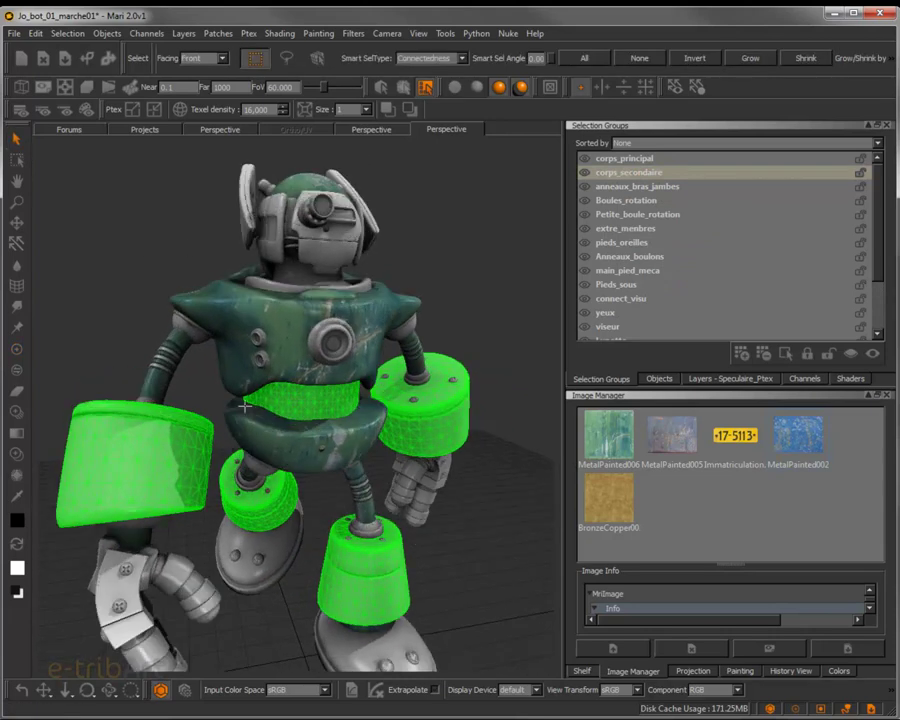
# - Enable smart selection and select the corps_secondaire group again
pyautogui.click(316, 58)
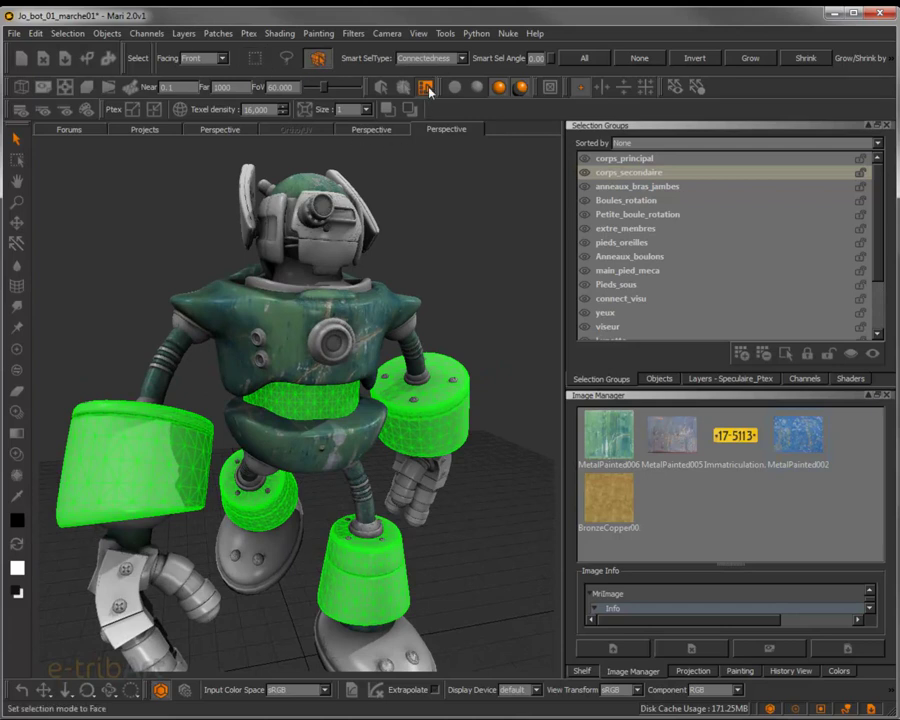
pyautogui.click(671, 176)
pyautogui.rightClick(671, 180)
pyautogui.click(680, 184)
pyautogui.keyDown('alt'); pyautogui.moveTo(273, 226); pyautogui.dragTo(310, 285); pyautogui.keyUp('alt')
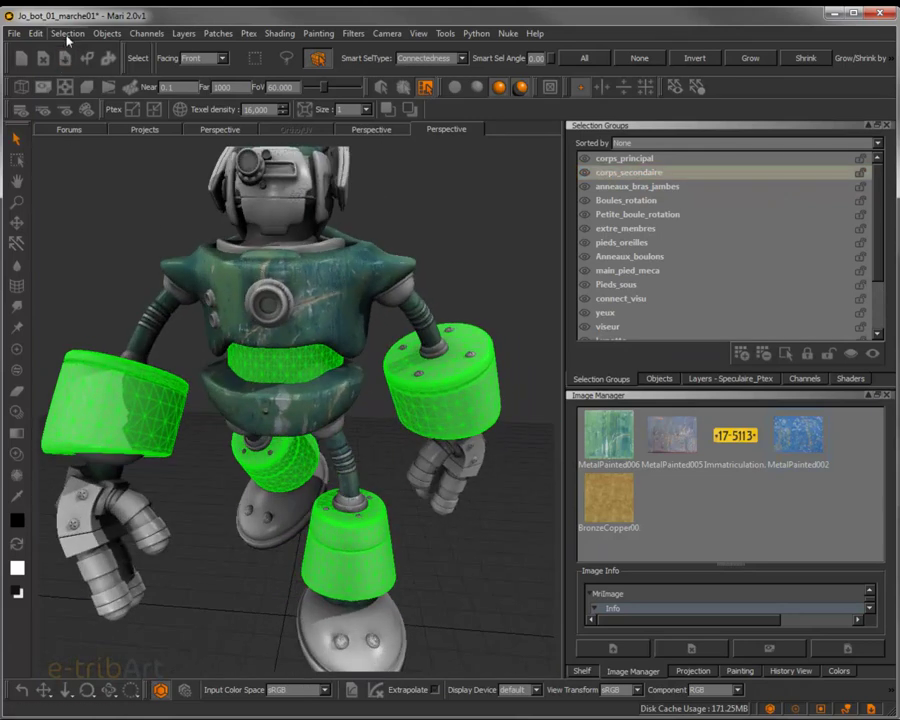
# - Hide all unselected faces to isolate the corps_secondaire parts
pyautogui.click(62, 33)
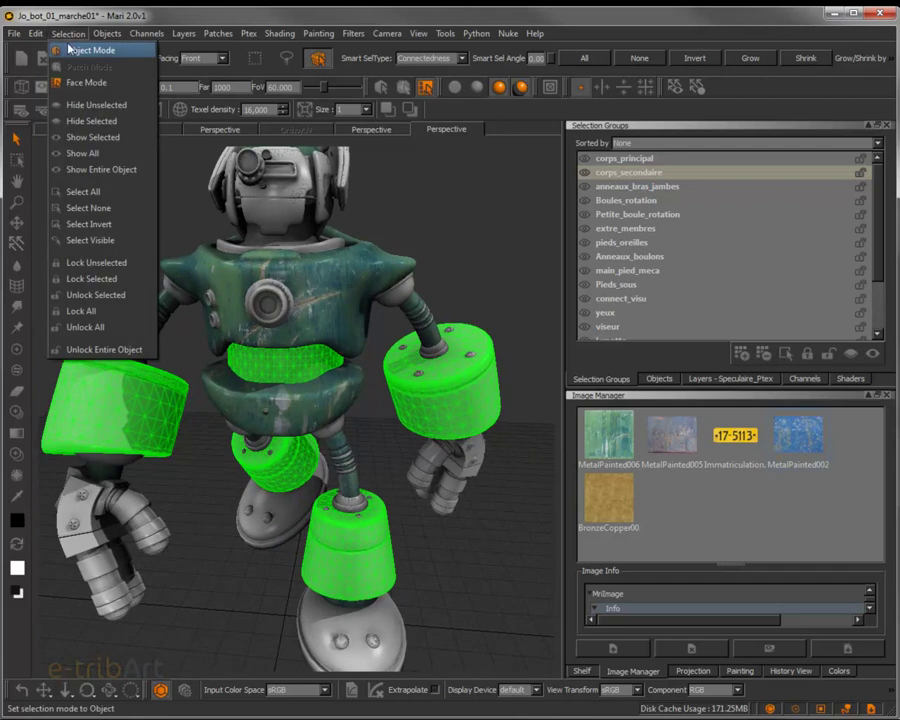
pyautogui.click(102, 107)
pyautogui.keyDown('alt'); pyautogui.moveTo(215, 344); pyautogui.dragTo(180, 320); pyautogui.keyUp('alt')
# - Activate the Paint tool and inspect the isolated arm, leg and waist parts without the selection highlight
pyautogui.click(17, 140)
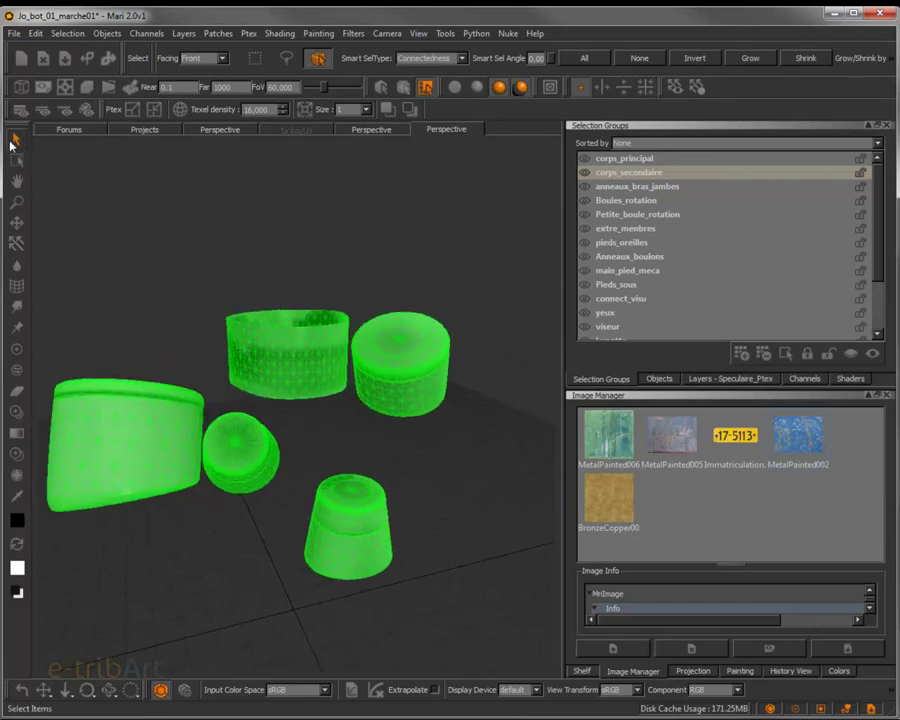
pyautogui.click(19, 349)
pyautogui.moveTo(297, 438)
pyautogui.keyDown('alt'); pyautogui.mouseDown()
pyautogui.moveTo(297, 462)
pyautogui.moveTo(274, 491)
pyautogui.moveTo(205, 446)
pyautogui.moveTo(209, 426)
pyautogui.mouseUp(); pyautogui.keyUp('alt')
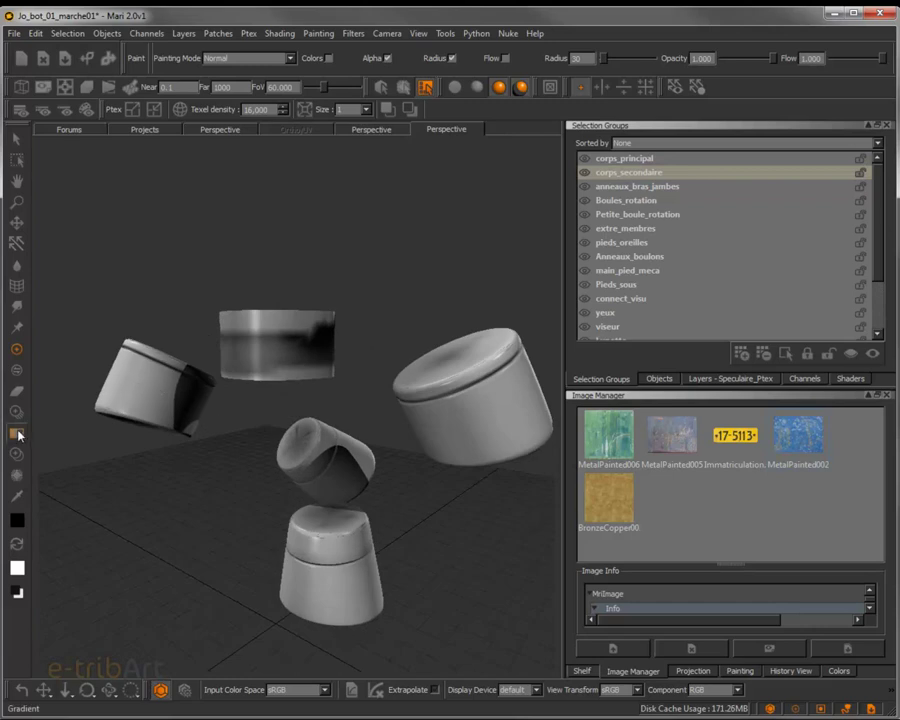
pyautogui.moveTo(229, 478)
pyautogui.keyDown('alt'); pyautogui.mouseDown()
pyautogui.moveTo(301, 470)
pyautogui.moveTo(323, 450)
pyautogui.moveTo(346, 458)
pyautogui.moveTo(251, 499)
pyautogui.moveTo(311, 494)
pyautogui.moveTo(229, 479)
pyautogui.mouseUp(); pyautogui.keyUp('alt')
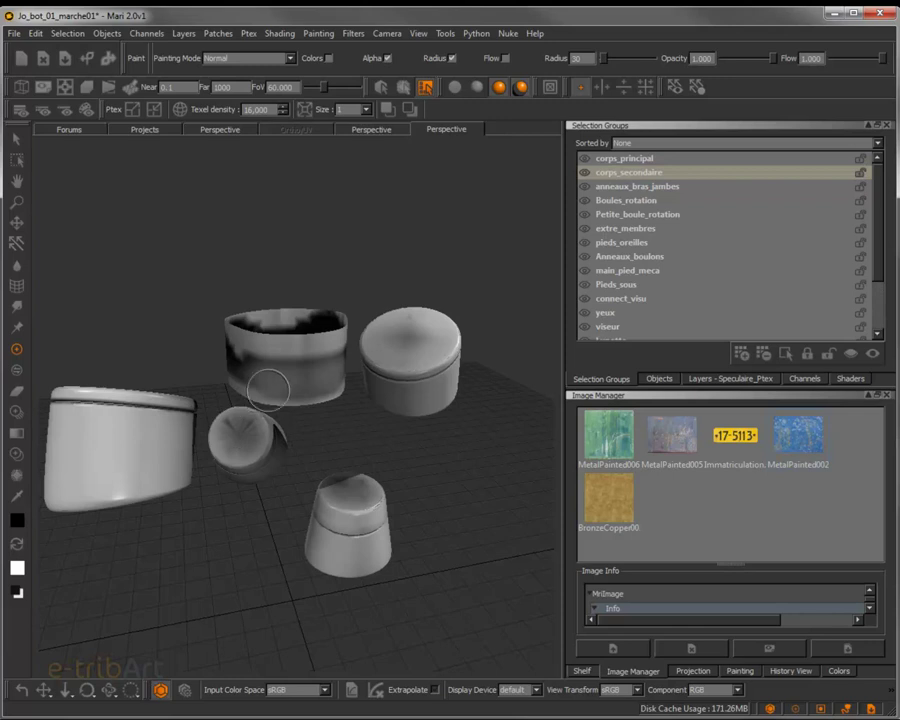
pyautogui.moveTo(315, 416)
pyautogui.keyDown('alt'); pyautogui.mouseDown()
pyautogui.moveTo(251, 420)
pyautogui.moveTo(211, 376)
pyautogui.moveTo(321, 392)
pyautogui.moveTo(362, 363)
pyautogui.moveTo(309, 384)
pyautogui.moveTo(305, 372)
pyautogui.mouseUp(); pyautogui.keyUp('alt')
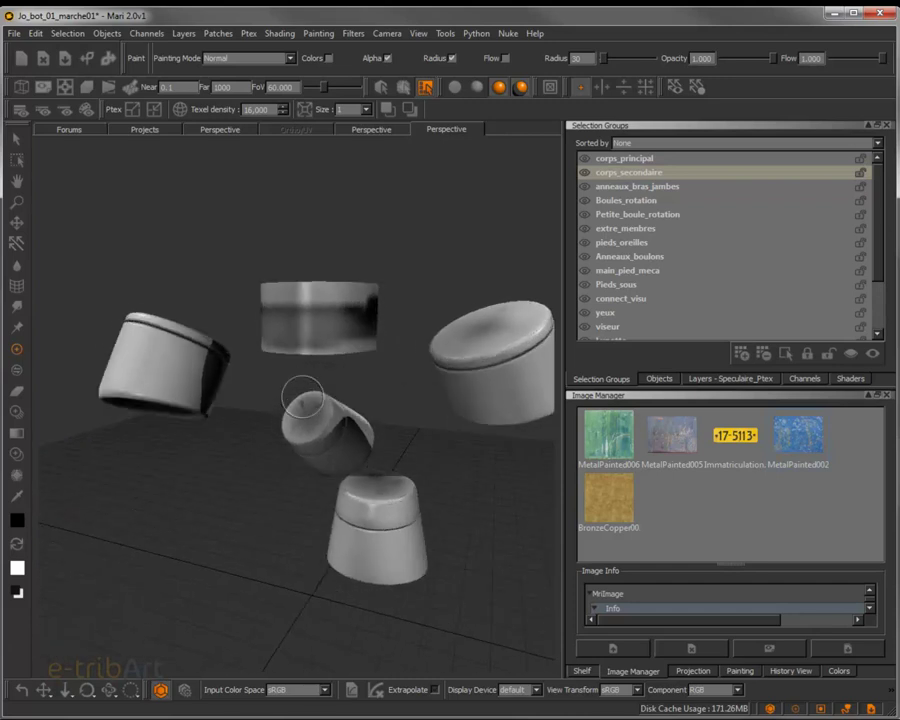
pyautogui.keyDown('alt'); pyautogui.moveTo(300, 378); pyautogui.dragTo(340, 402); pyautogui.keyUp('alt')
# - Load the MetalPainted012 texture as the Paint Through image and scale it down over the isolated parts
pyautogui.press('p')
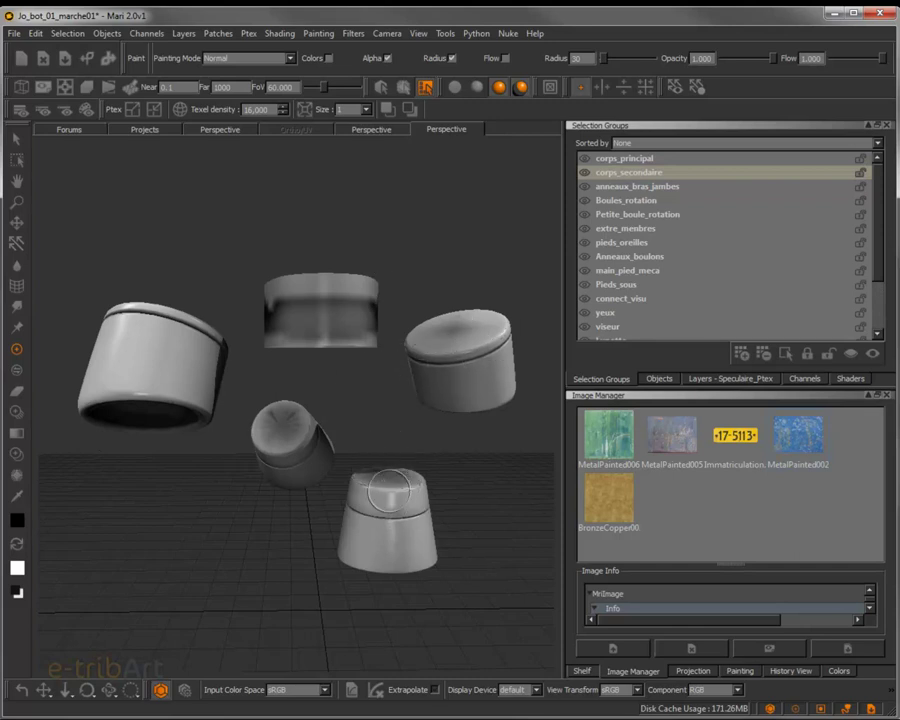
pyautogui.moveTo(0, 516)
pyautogui.mouseDown()
pyautogui.moveTo(674, 516)
pyautogui.moveTo(296, 428)
pyautogui.moveTo(185, 362)
pyautogui.mouseUp()
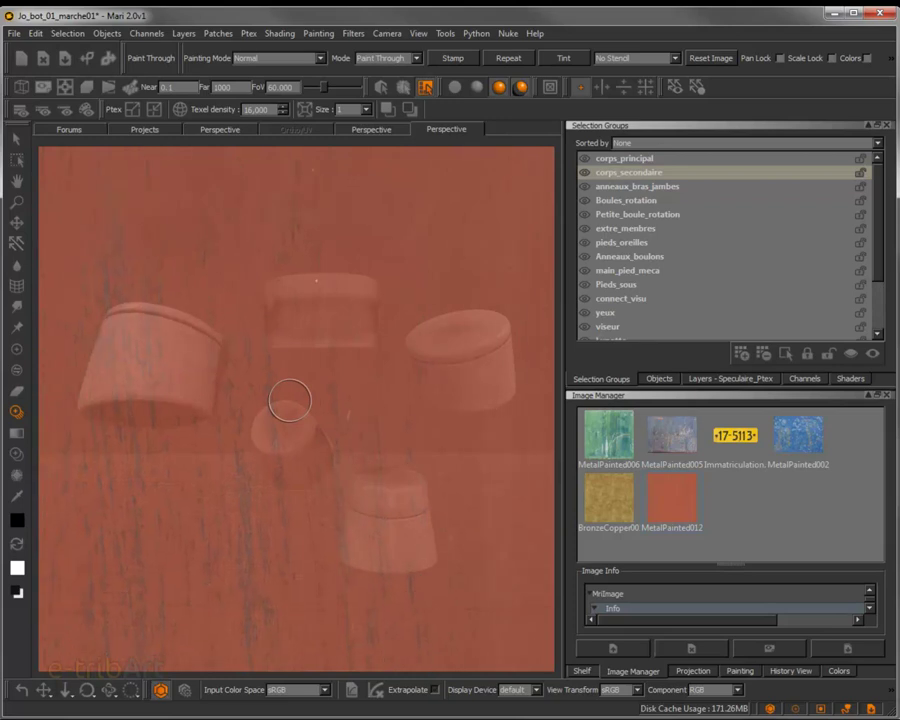
pyautogui.moveTo(300, 390)
pyautogui.mouseDown()
pyautogui.moveTo(136, 408)
pyautogui.moveTo(225, 412)
pyautogui.moveTo(84, 429)
pyautogui.moveTo(118, 430)
pyautogui.moveTo(106, 427)
pyautogui.mouseUp()
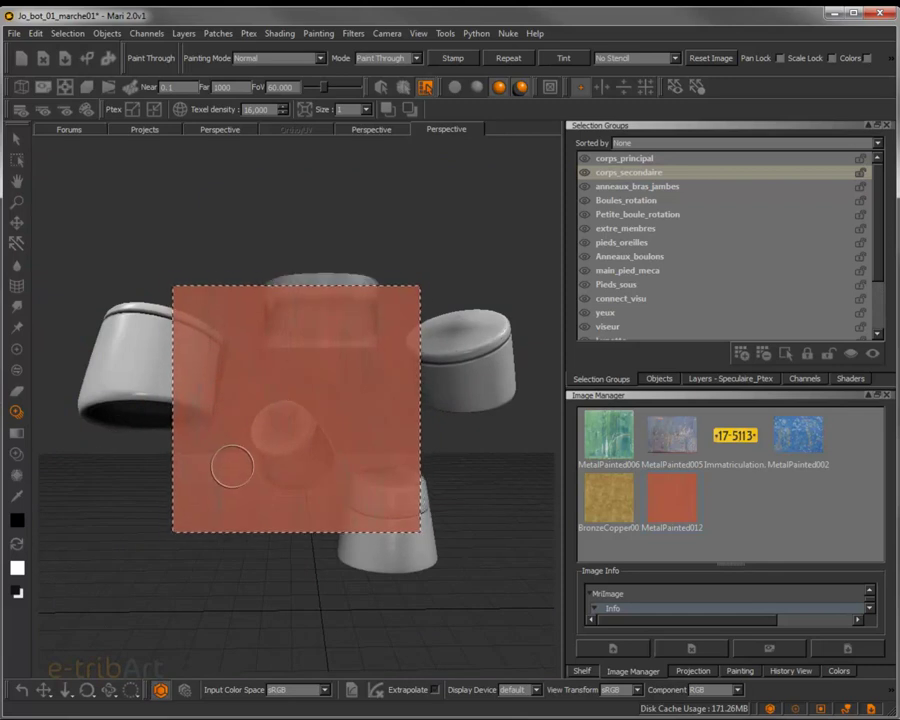
# - Position the MetalPainted012 image over the large forearm cylinder, tilt it to match, and paint the red texture through onto it
pyautogui.moveTo(307, 431)
pyautogui.mouseDown()
pyautogui.moveTo(206, 422)
pyautogui.moveTo(189, 394)
pyautogui.moveTo(229, 413)
pyautogui.moveTo(143, 416)
pyautogui.mouseUp()
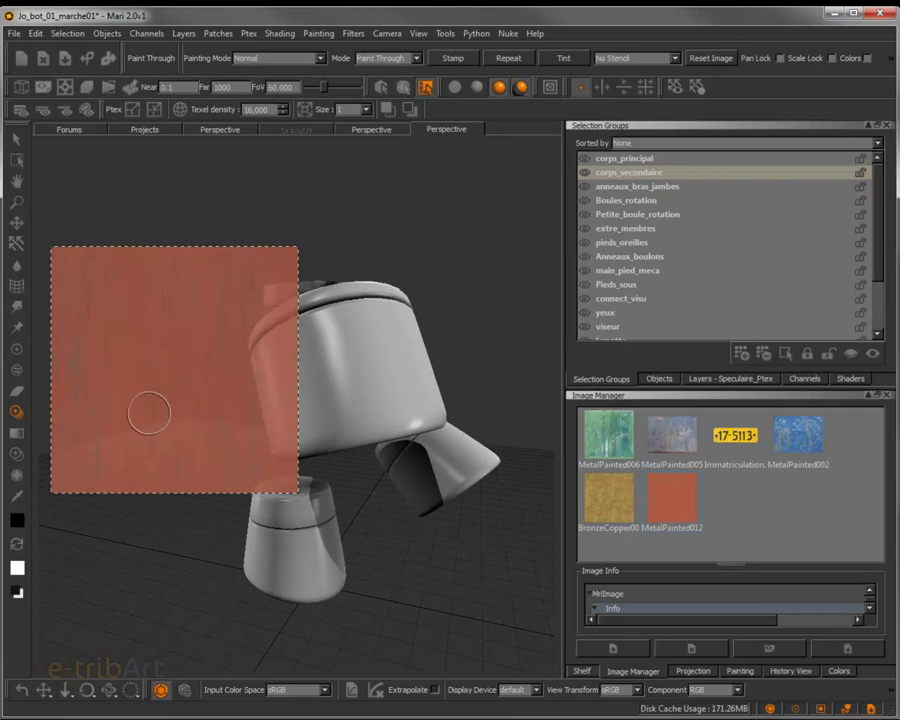
pyautogui.moveTo(175, 395)
pyautogui.mouseDown()
pyautogui.moveTo(271, 398)
pyautogui.moveTo(325, 378)
pyautogui.moveTo(332, 391)
pyautogui.mouseUp()
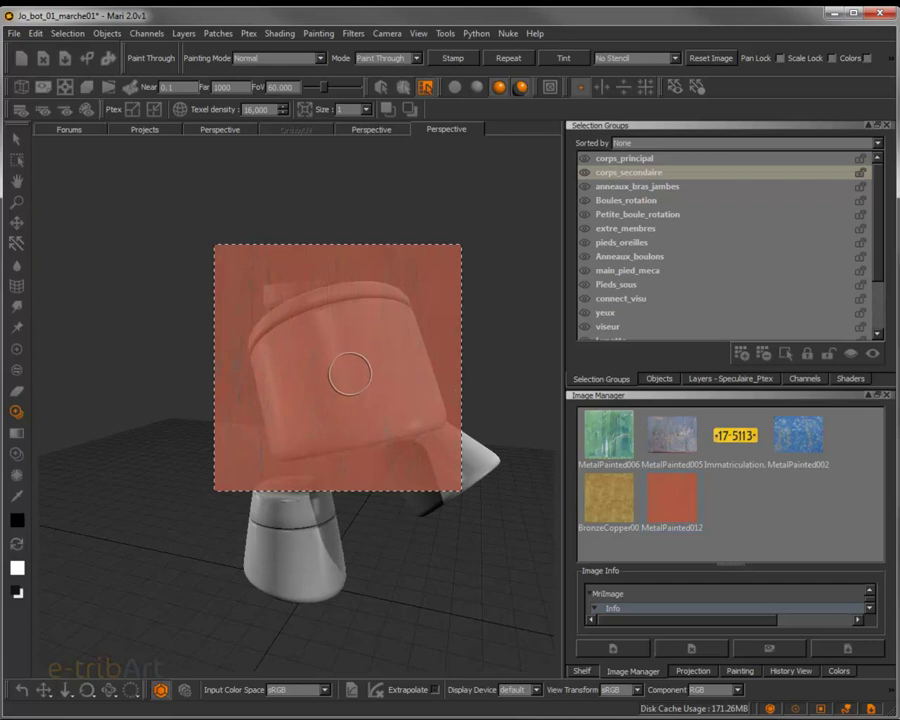
pyautogui.moveTo(349, 373); pyautogui.dragTo(352, 371)
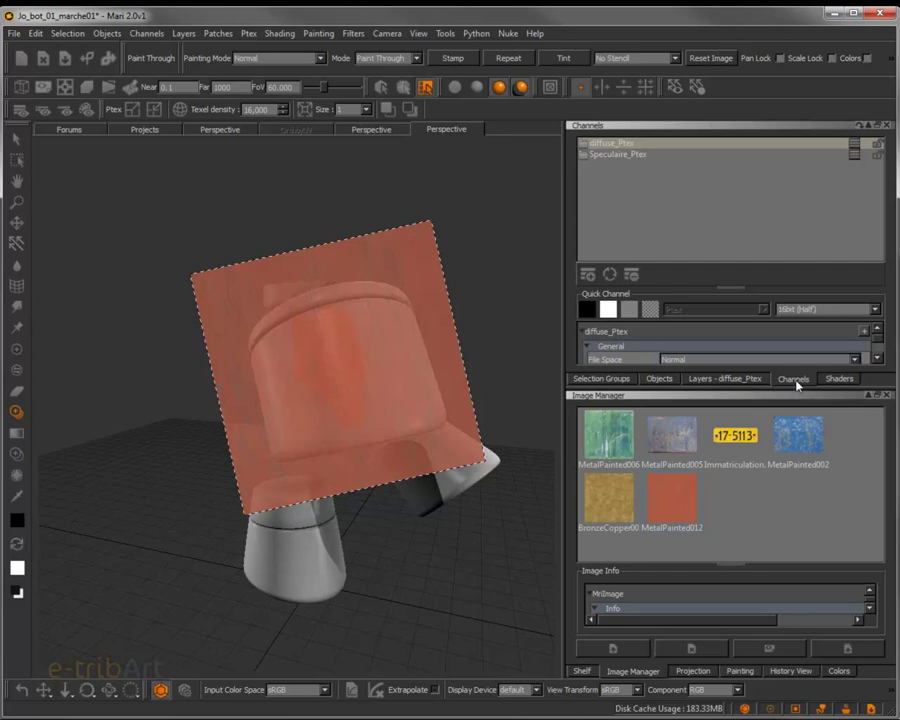
# - Check the Phong shader's Diffuse Color assignment and pick the diffuse_Ptex channel in the quick selection overlay
pyautogui.click(837, 380)
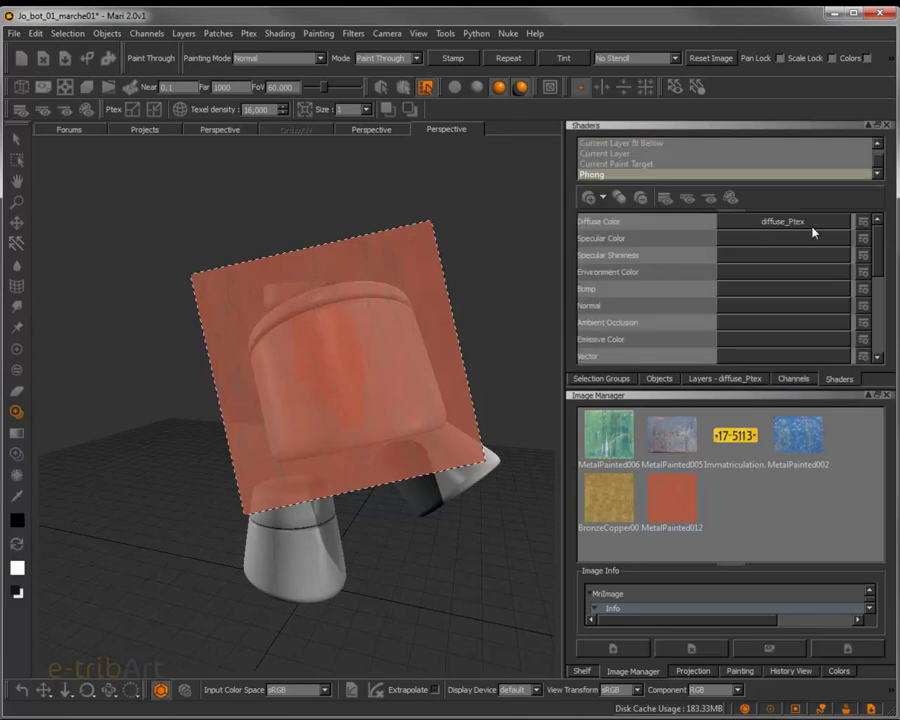
pyautogui.click(795, 379)
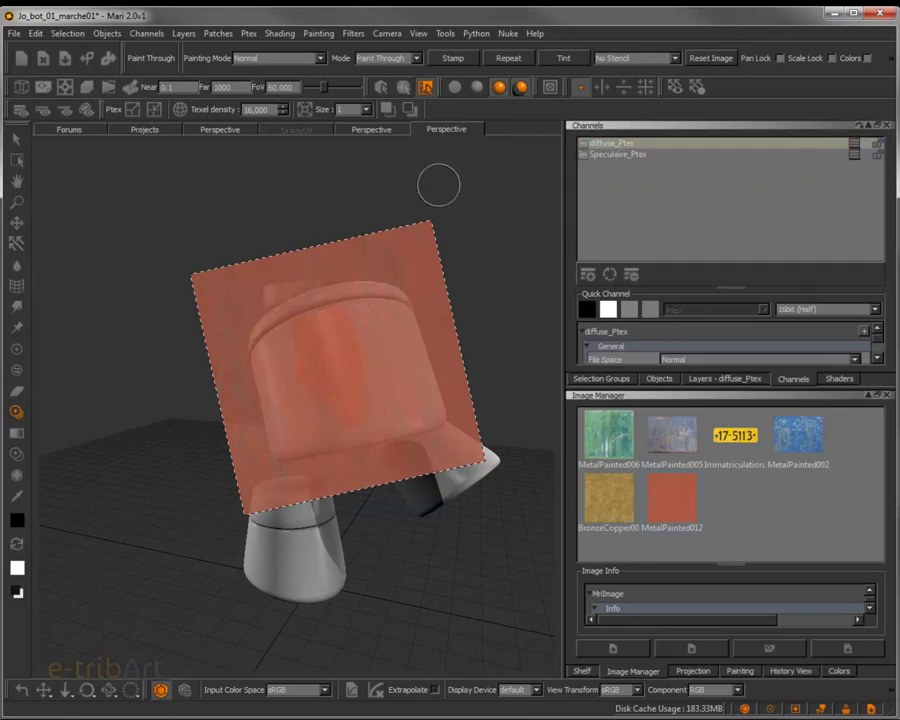
pyautogui.press('s')
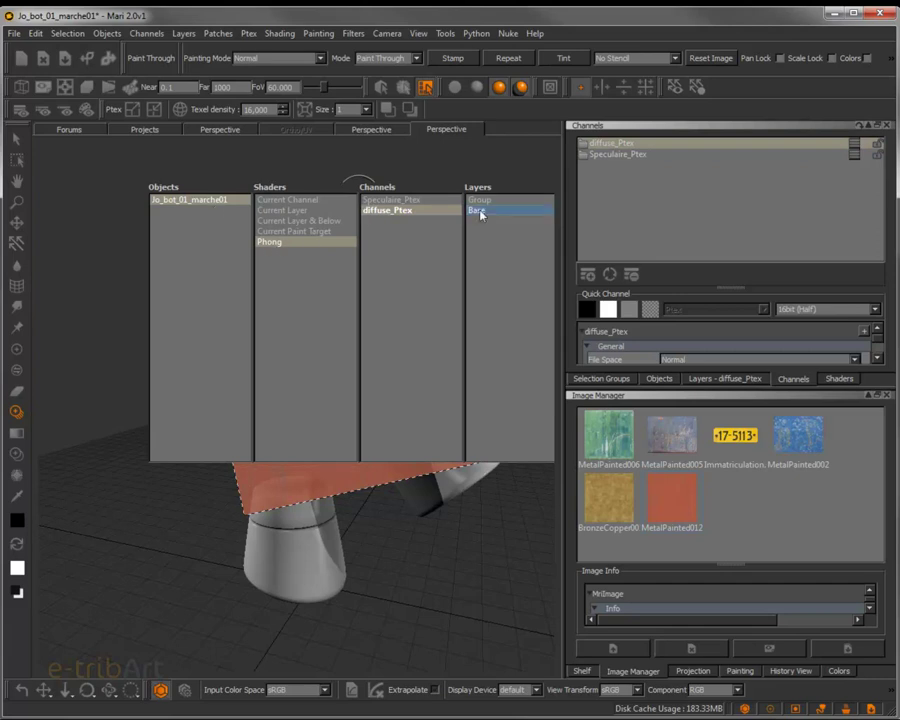
pyautogui.click(385, 213)
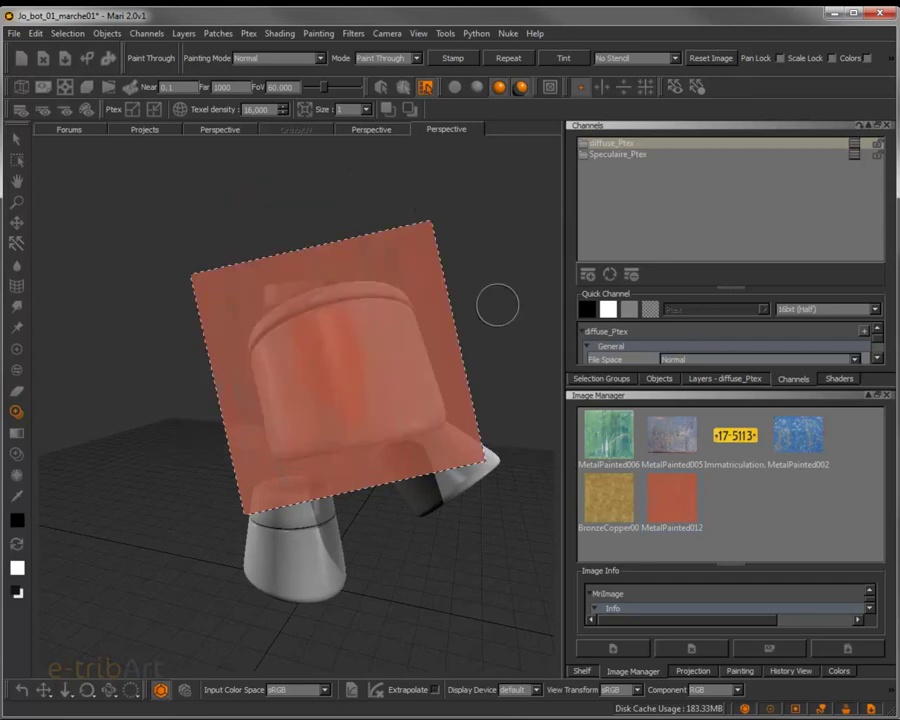
# - Go back in the project history to the "Set Channel to 'diffuse_Ptex'" entry
pyautogui.click(784, 671)
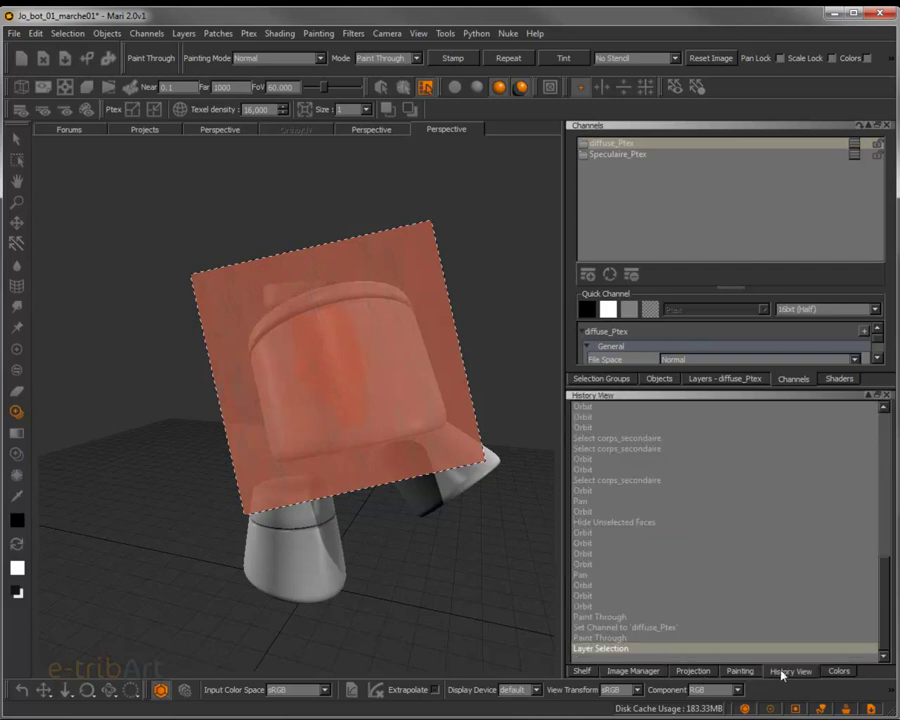
pyautogui.click(609, 630)
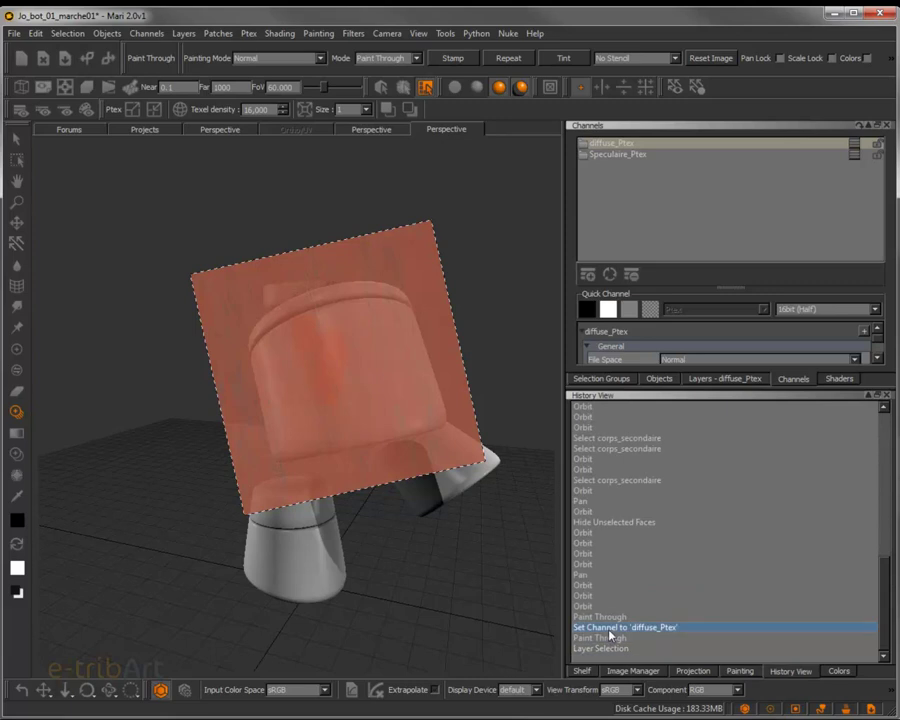
# - Go back in the project history to the Orbit entry before the first Paint Through and make diffuse_Ptex the current channel
pyautogui.click(593, 617)
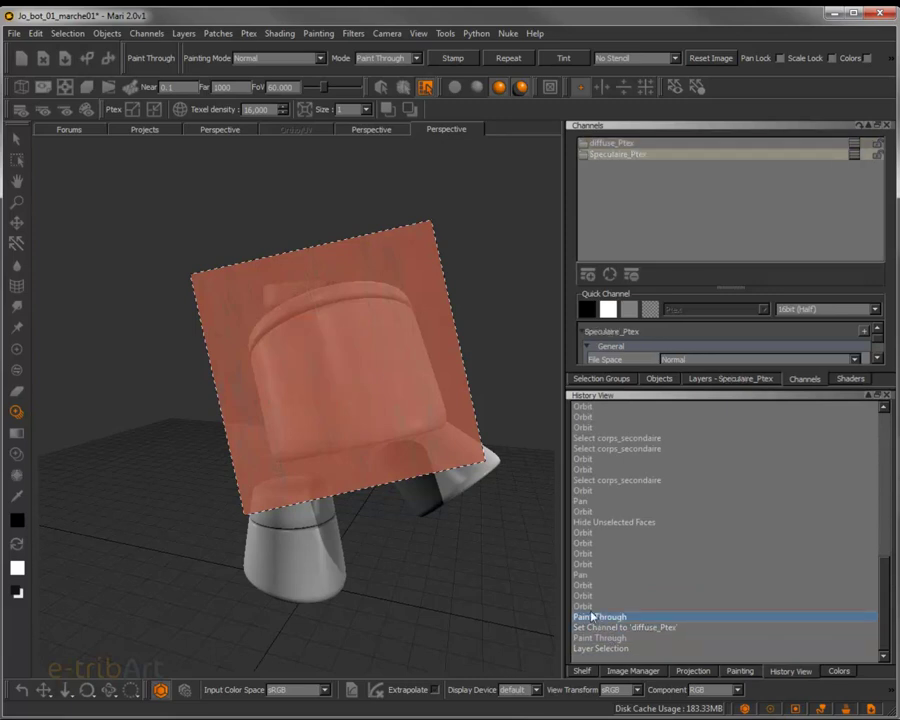
pyautogui.click(589, 607)
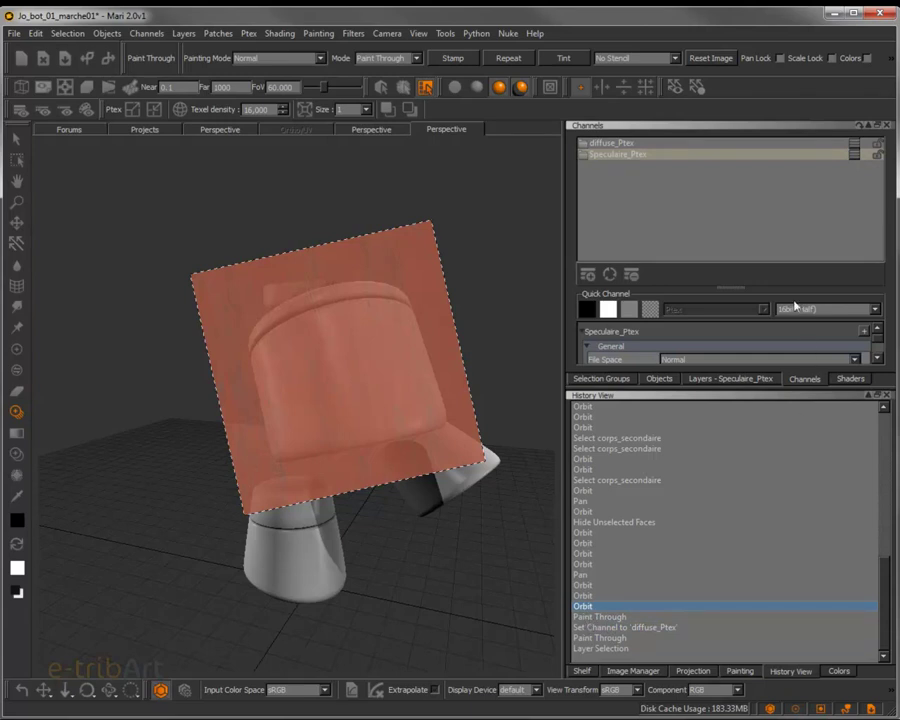
pyautogui.click(639, 146)
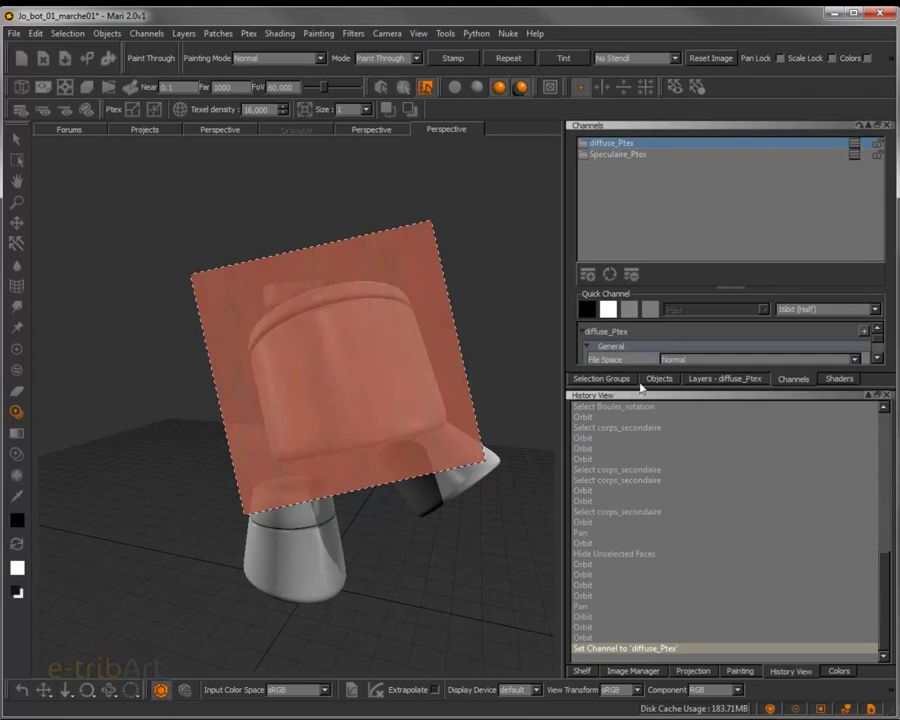
# - Add a paint layer above Group in the diffuse_Ptex layer stack and name it text_secondaire
pyautogui.click(702, 378)
pyautogui.click(604, 188)
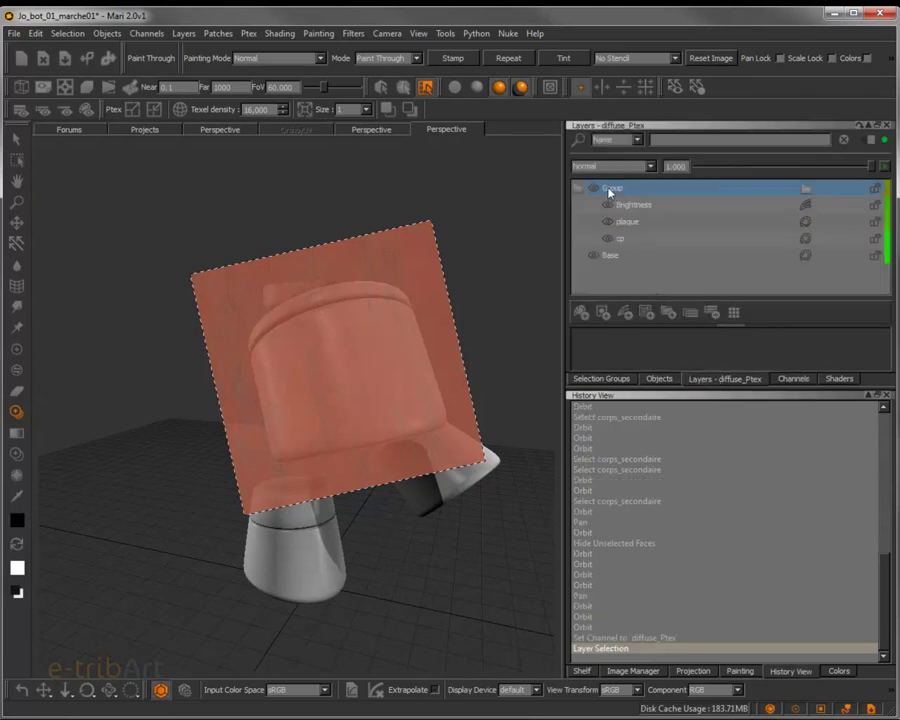
pyautogui.click(581, 312)
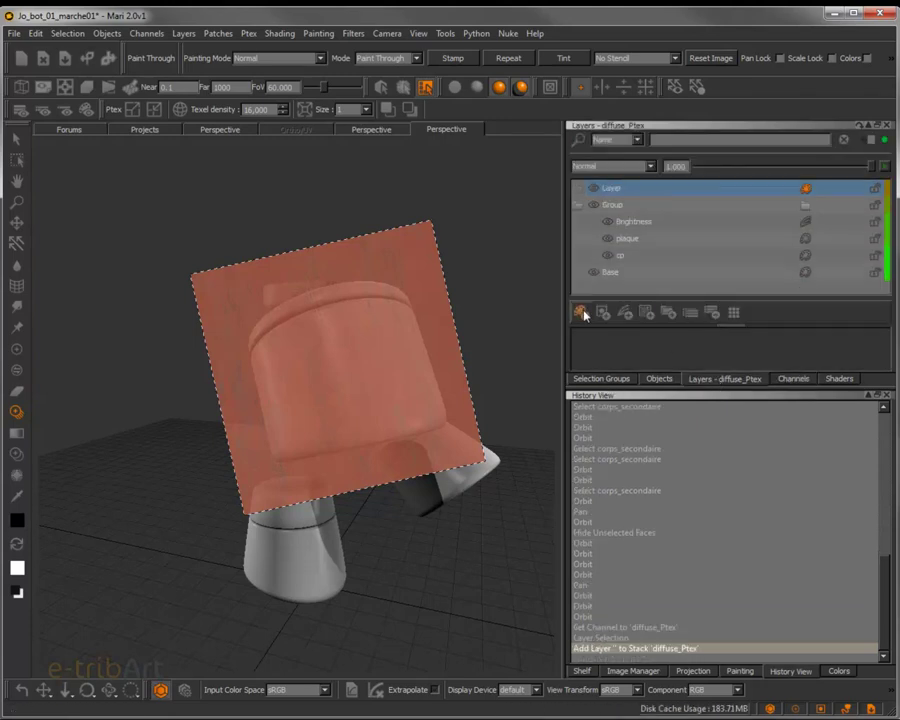
pyautogui.click(616, 189)
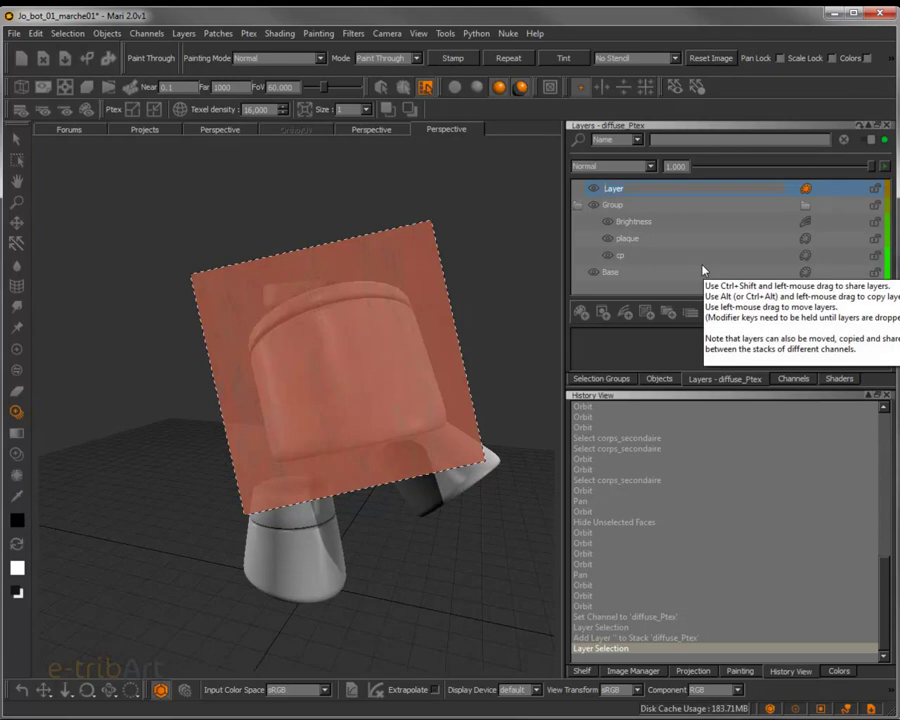
pyautogui.write('tal')
pyautogui.press('Return')
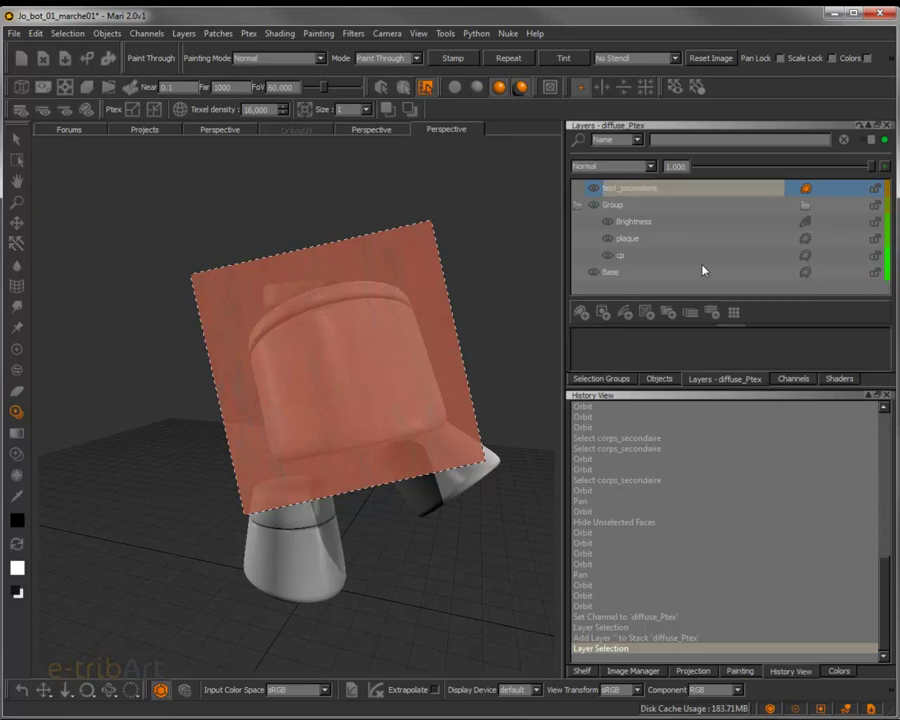
# - Toggle the Group layer's visibility off and on, collapse the group, and reselect the text_secondaire layer
pyautogui.click(628, 240)
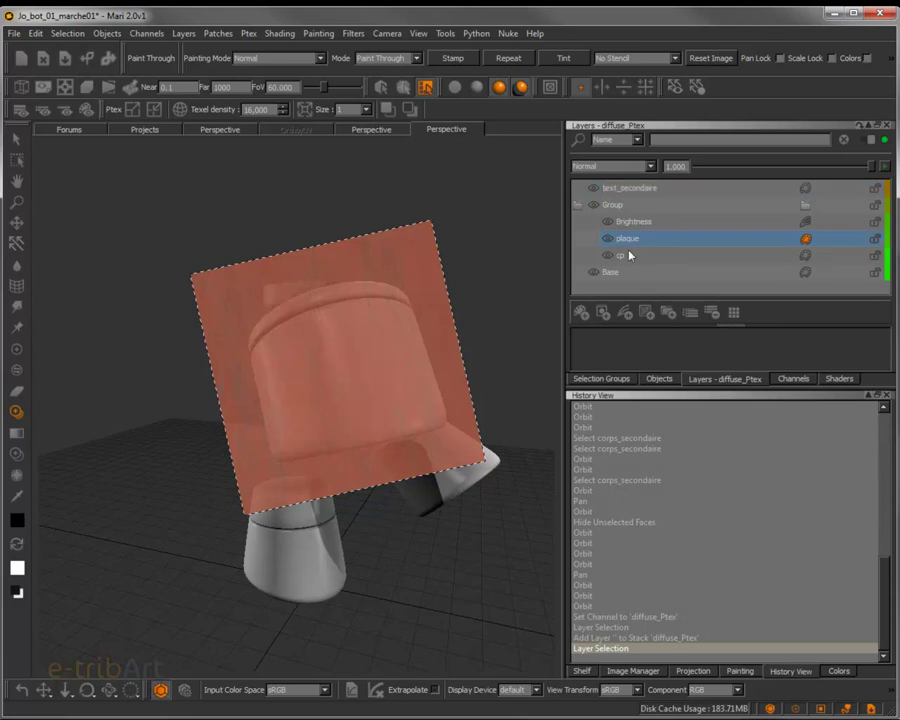
pyautogui.click(578, 205)
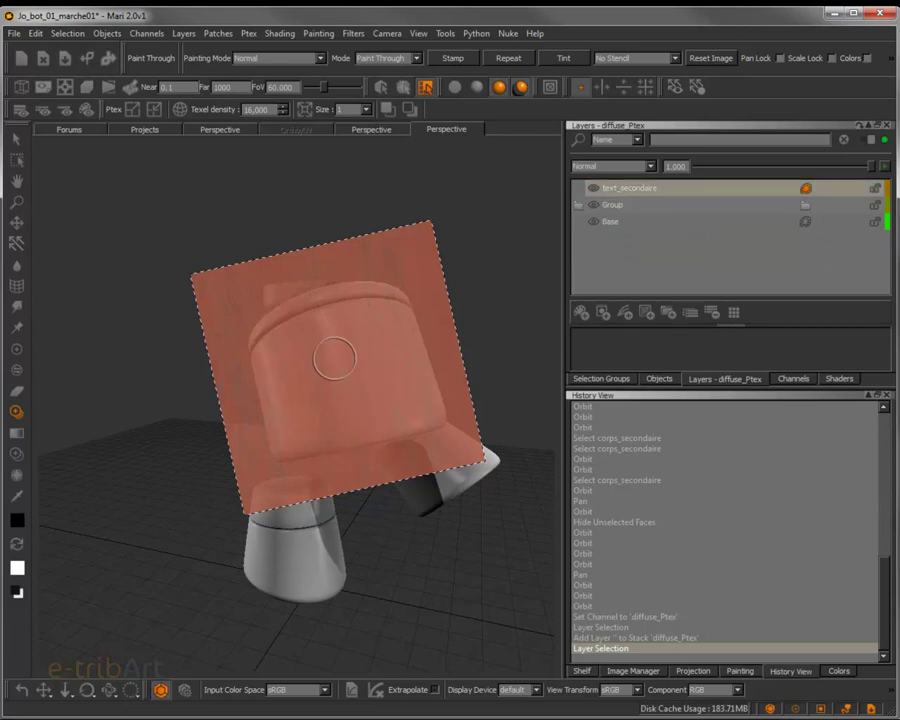
pyautogui.click(578, 206)
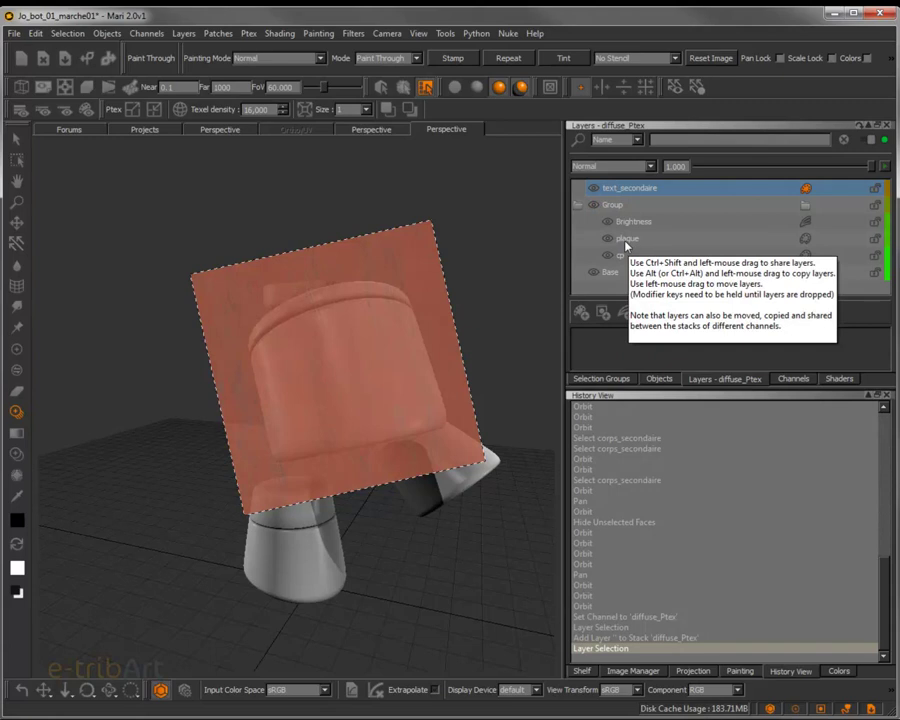
pyautogui.click(593, 205)
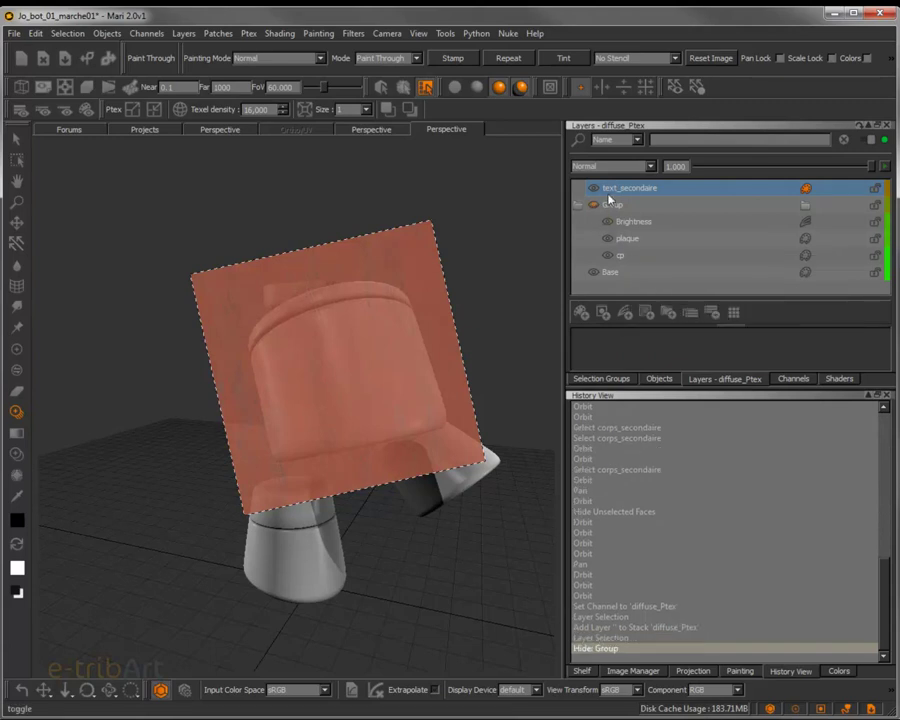
pyautogui.click(593, 205)
pyautogui.click(579, 205)
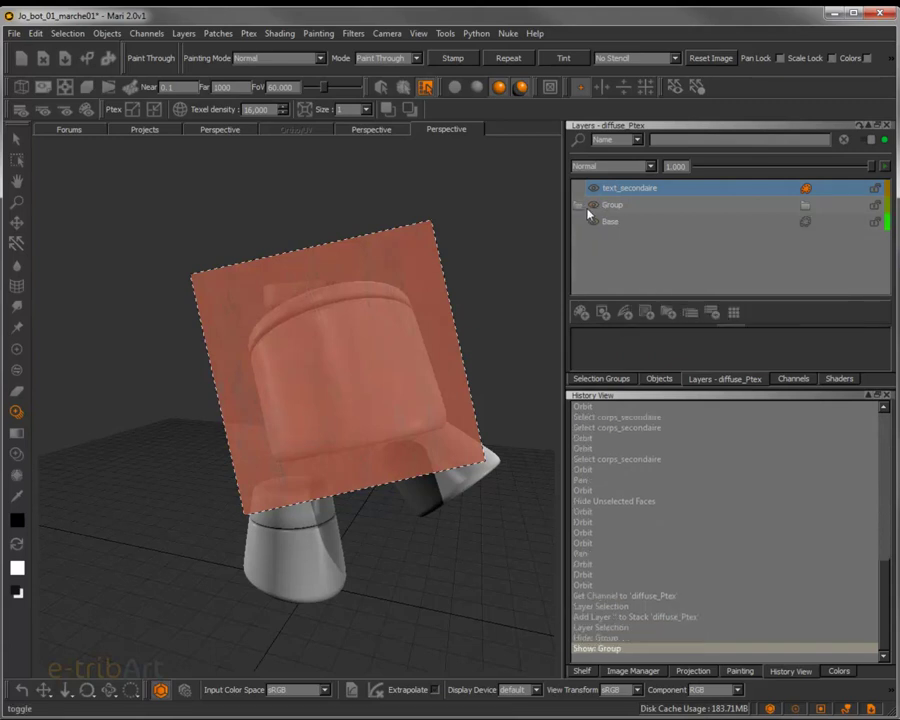
pyautogui.click(610, 192)
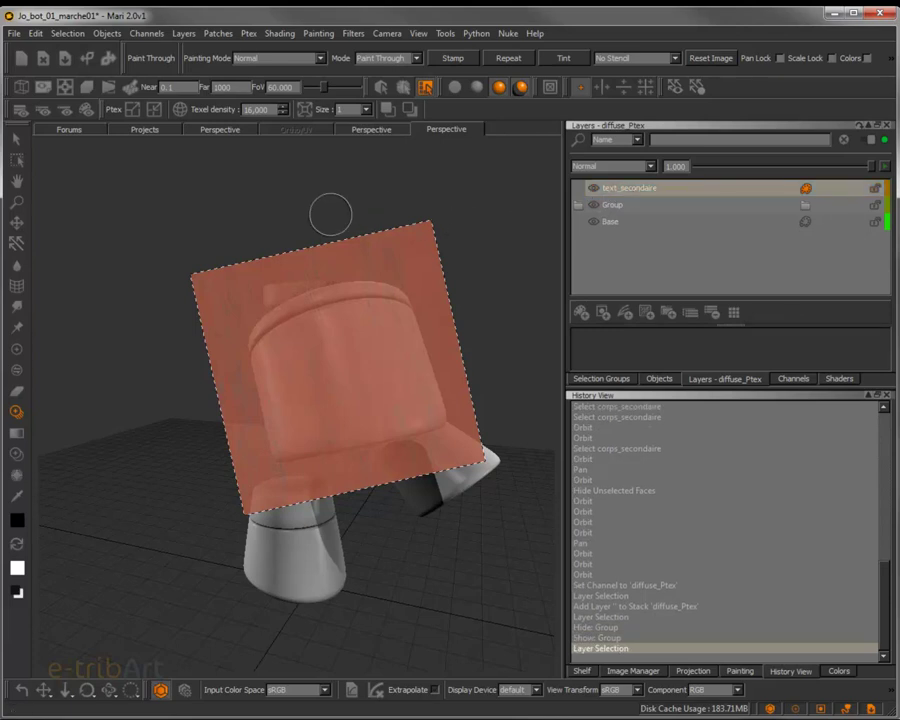
# - Try painting the red texture onto the large cylinder in the text_secondaire layer, and undo the stroke
pyautogui.press('Tab')
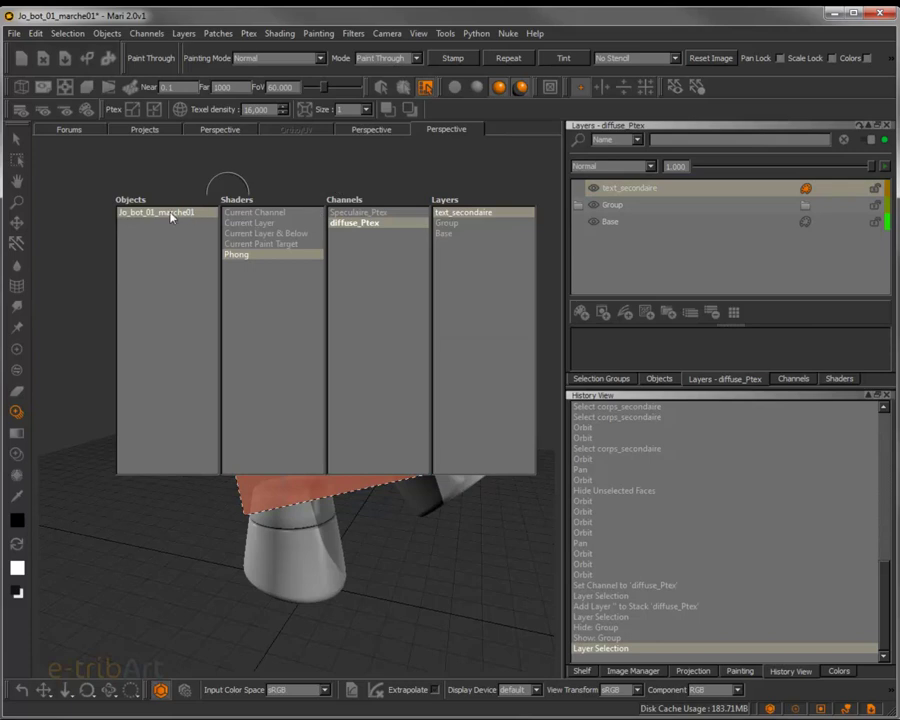
pyautogui.click(492, 214)
pyautogui.moveTo(342, 322)
pyautogui.mouseDown()
pyautogui.moveTo(342, 374)
pyautogui.moveTo(310, 350)
pyautogui.moveTo(334, 310)
pyautogui.moveTo(378, 291)
pyautogui.moveTo(226, 320)
pyautogui.moveTo(262, 366)
pyautogui.moveTo(278, 350)
pyautogui.moveTo(320, 365)
pyautogui.moveTo(418, 316)
pyautogui.moveTo(398, 420)
pyautogui.moveTo(372, 383)
pyautogui.moveTo(376, 390)
pyautogui.mouseUp()
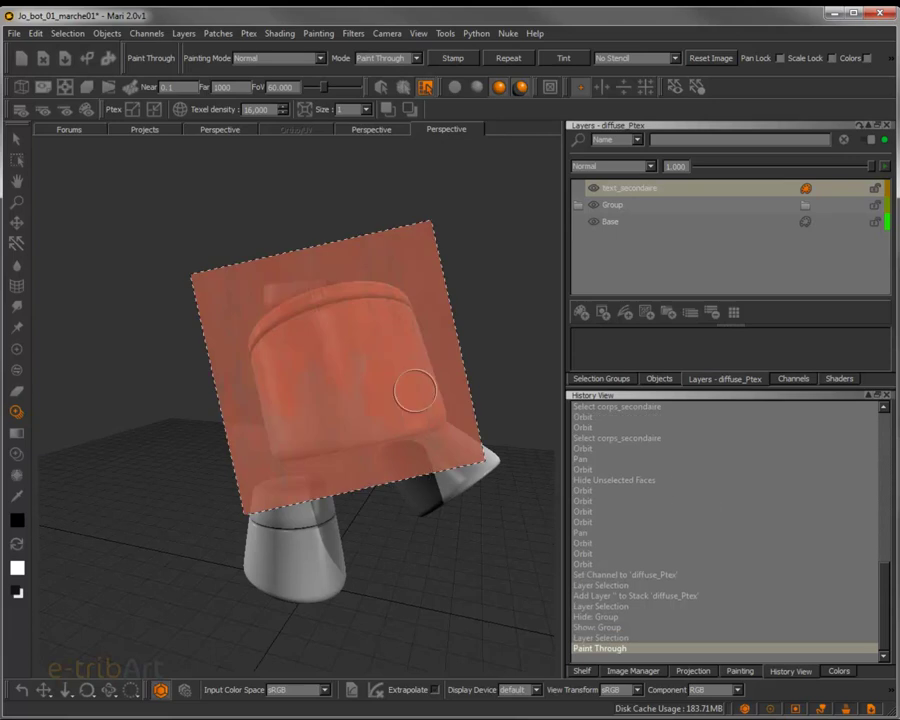
pyautogui.hotkey('ctrl', 'z')
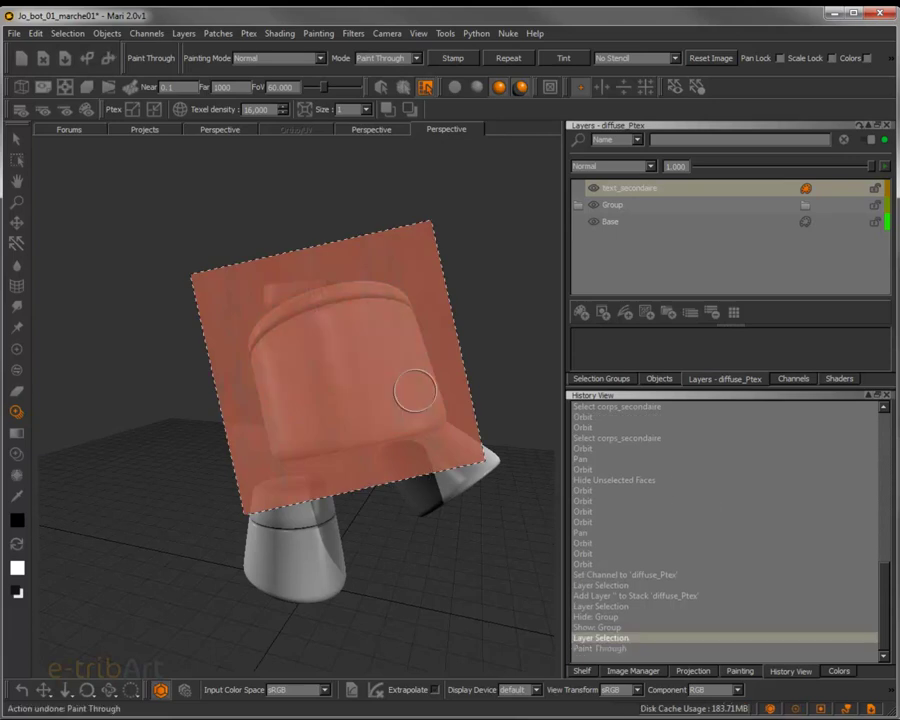
pyautogui.click(884, 551)
pyautogui.moveTo(884, 550); pyautogui.dragTo(882, 632)
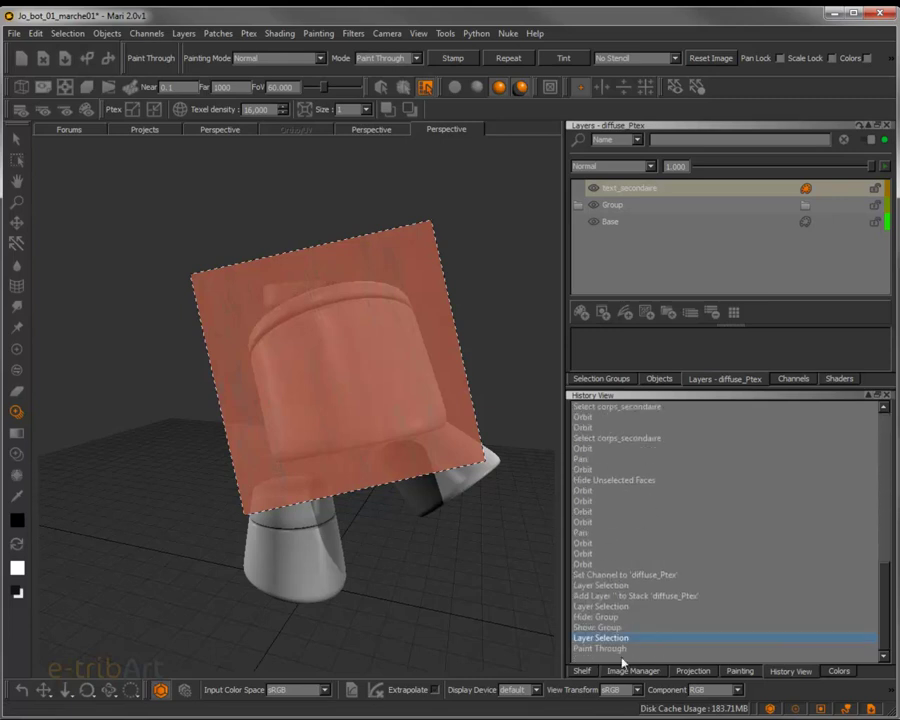
# - Enable the mask preview in the projection settings and expand the Edge Mask settings
pyautogui.click(691, 671)
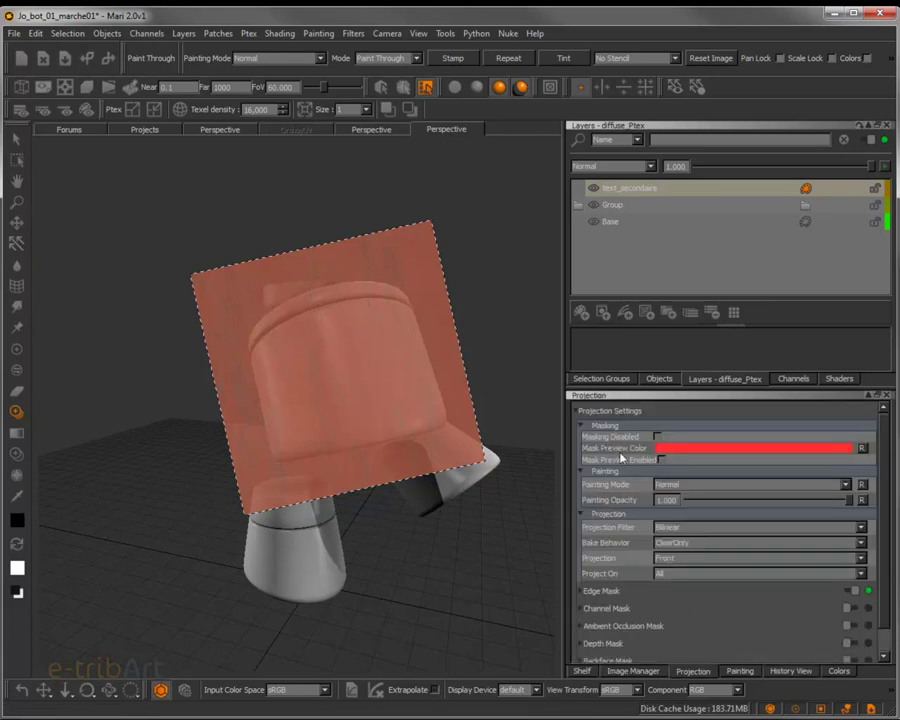
pyautogui.click(660, 460)
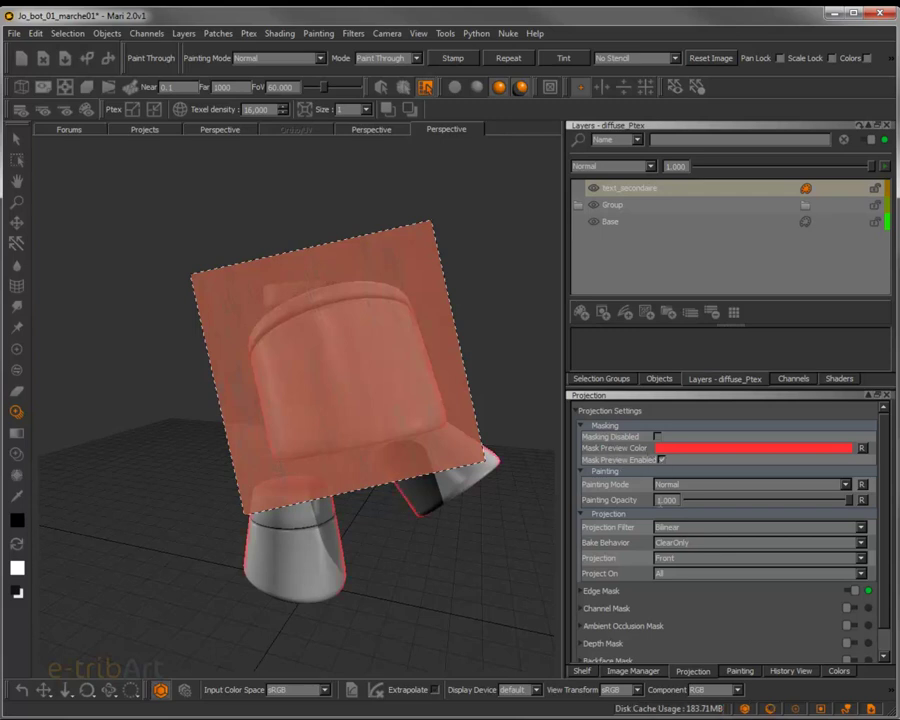
pyautogui.moveTo(888, 526); pyautogui.dragTo(888, 560)
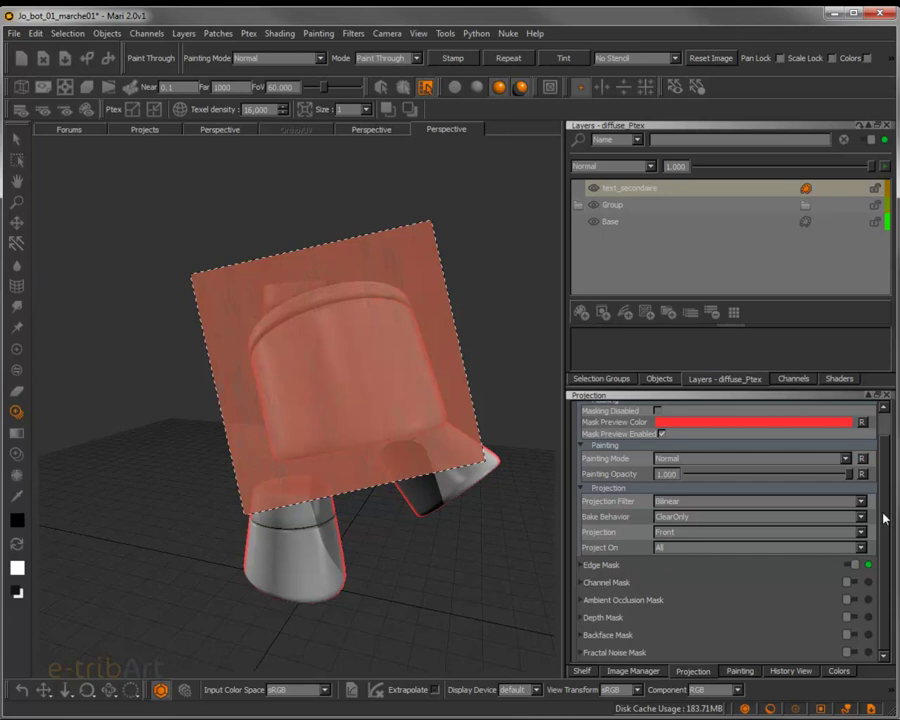
pyautogui.click(580, 565)
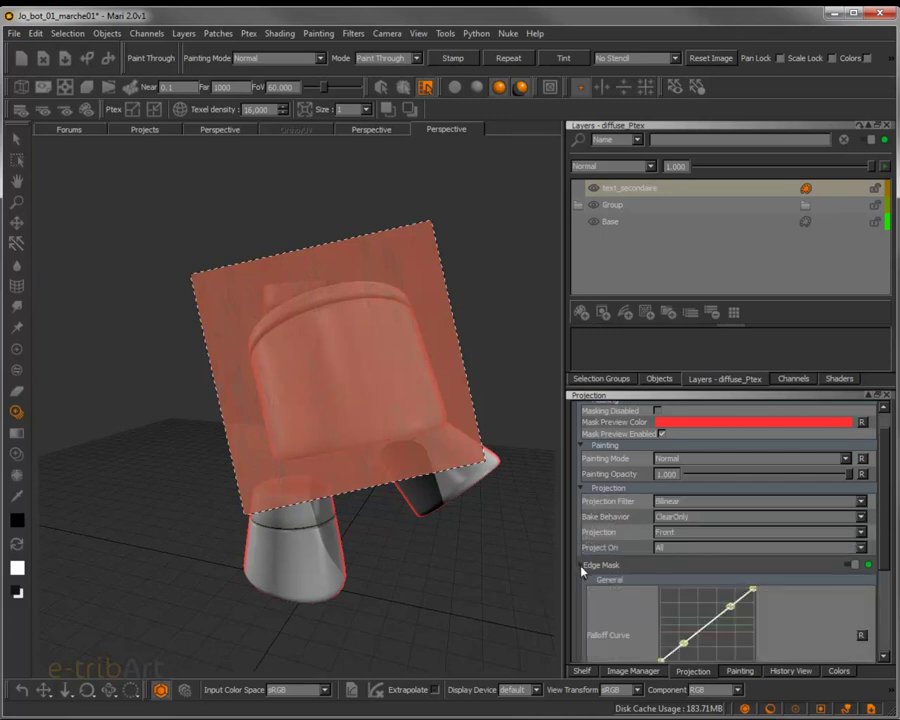
pyautogui.moveTo(888, 556); pyautogui.dragTo(890, 597)
# - With the Paint tool active, raise the Edge Mask's Falloff End to about 0.47 and adjust its Falloff Start
pyautogui.click(16, 349)
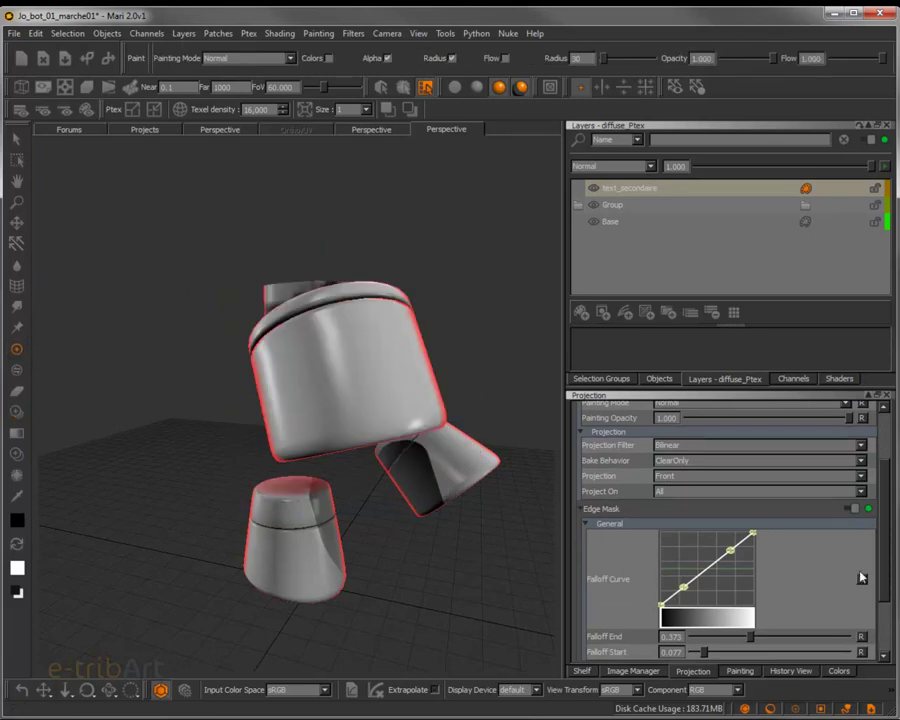
pyautogui.scroll(-3, 882, 566)
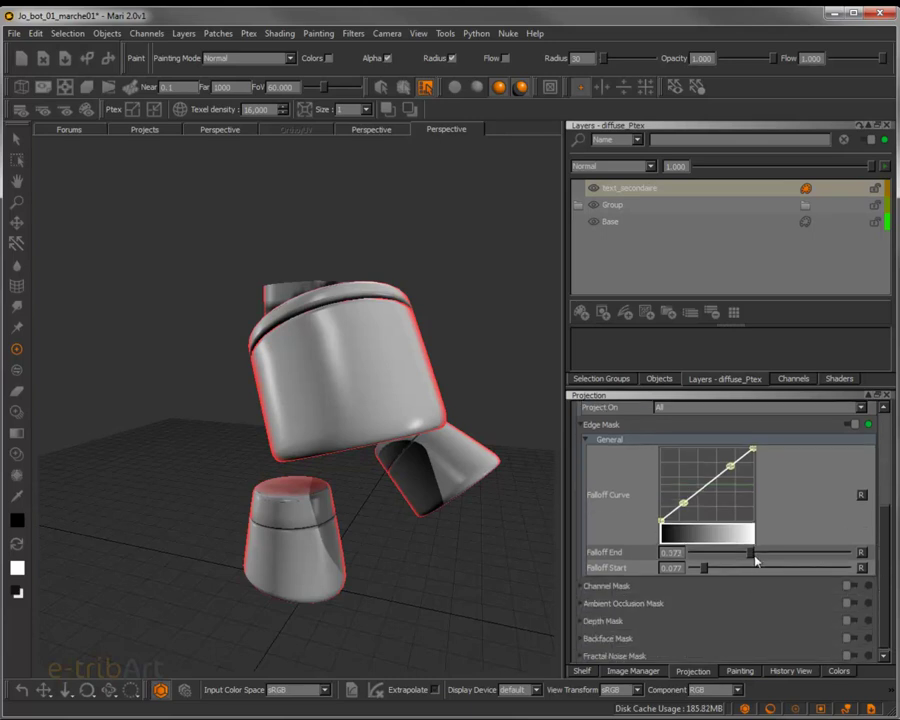
pyautogui.moveTo(753, 556); pyautogui.dragTo(781, 555)
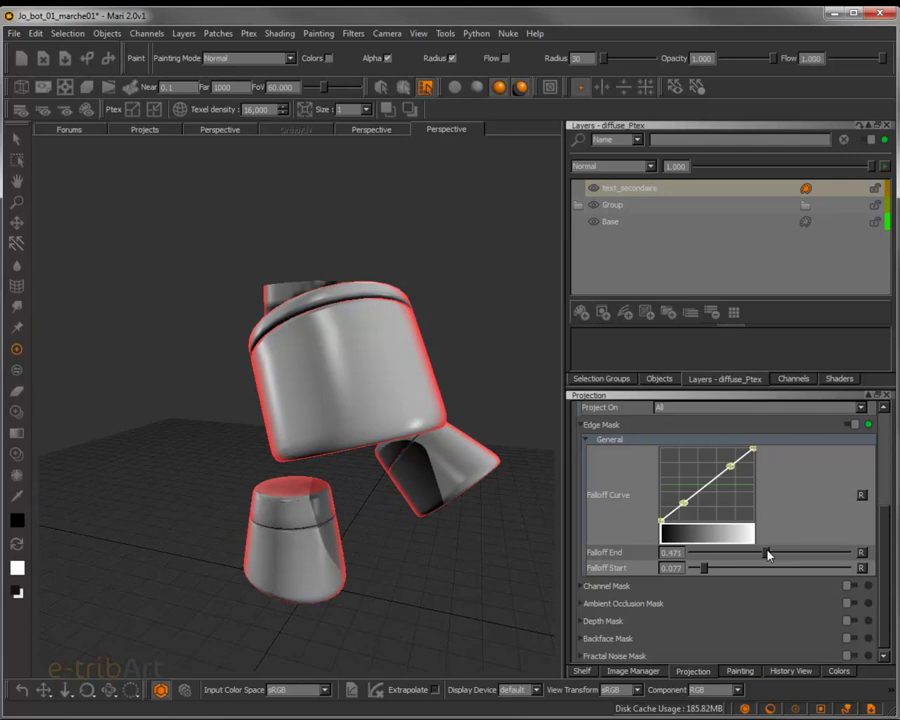
pyautogui.moveTo(704, 569); pyautogui.dragTo(668, 572)
pyautogui.moveTo(766, 555)
pyautogui.mouseDown()
pyautogui.moveTo(734, 553)
pyautogui.moveTo(768, 559)
pyautogui.mouseUp()
pyautogui.moveTo(884, 532); pyautogui.dragTo(882, 445)
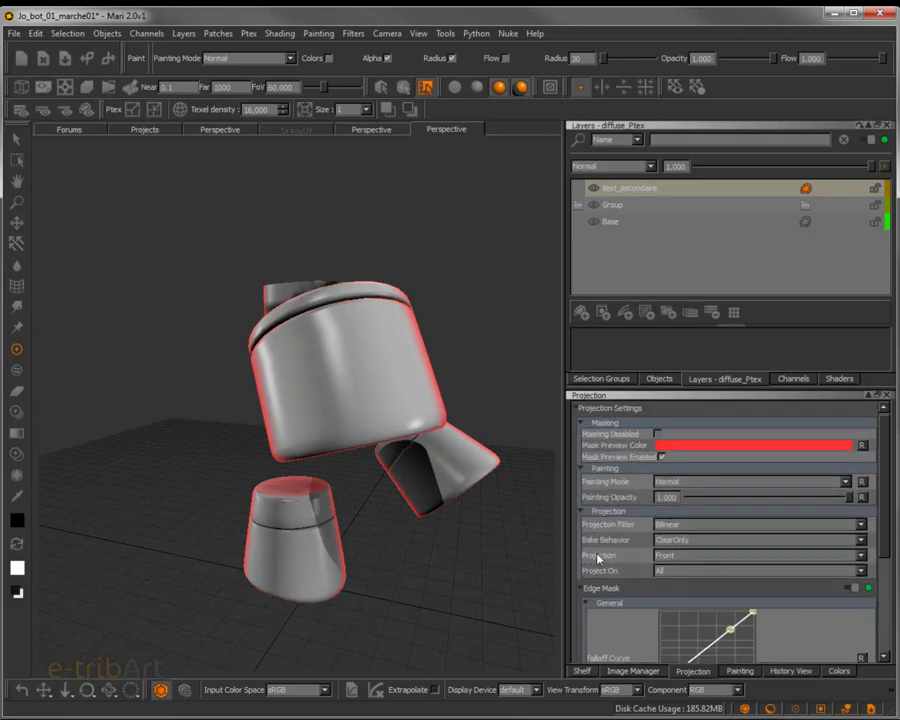
# - Keep Project On set to All and set the projection's Bake Behavior to Manual
pyautogui.click(680, 571)
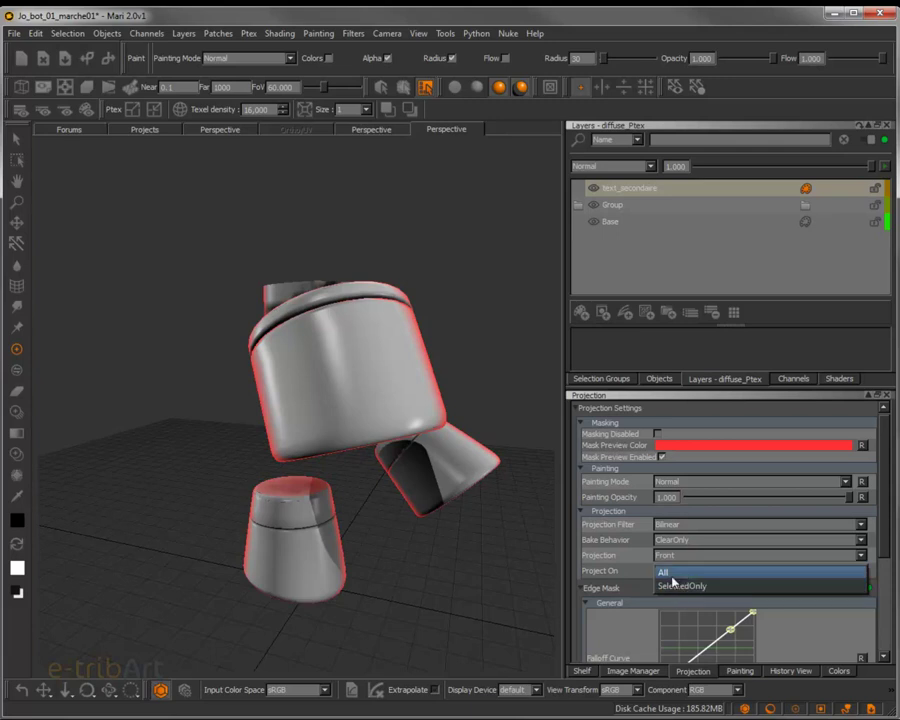
pyautogui.click(673, 573)
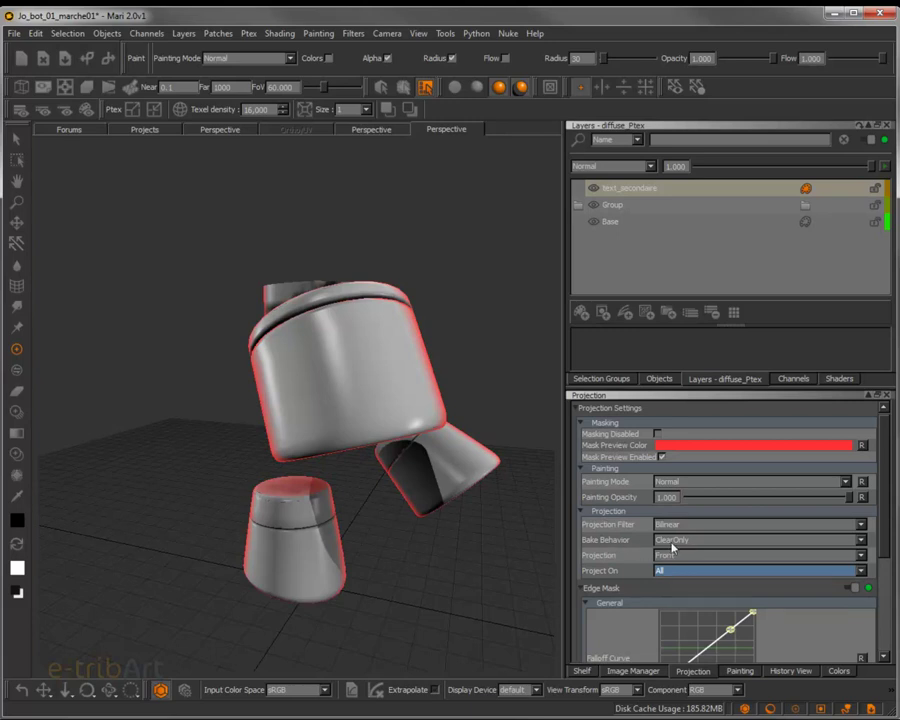
pyautogui.click(673, 541)
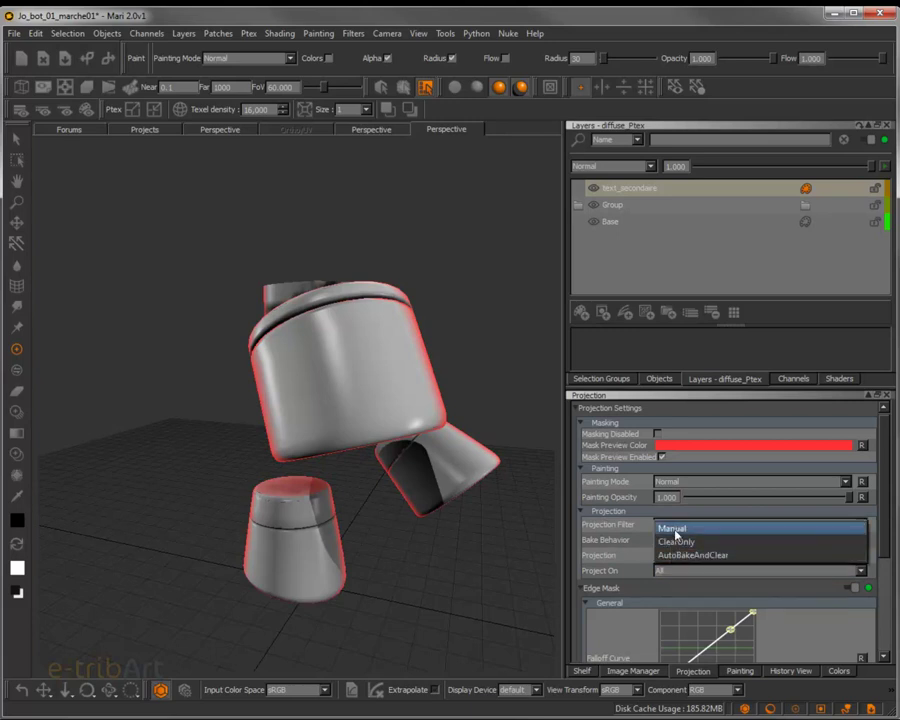
pyautogui.click(675, 531)
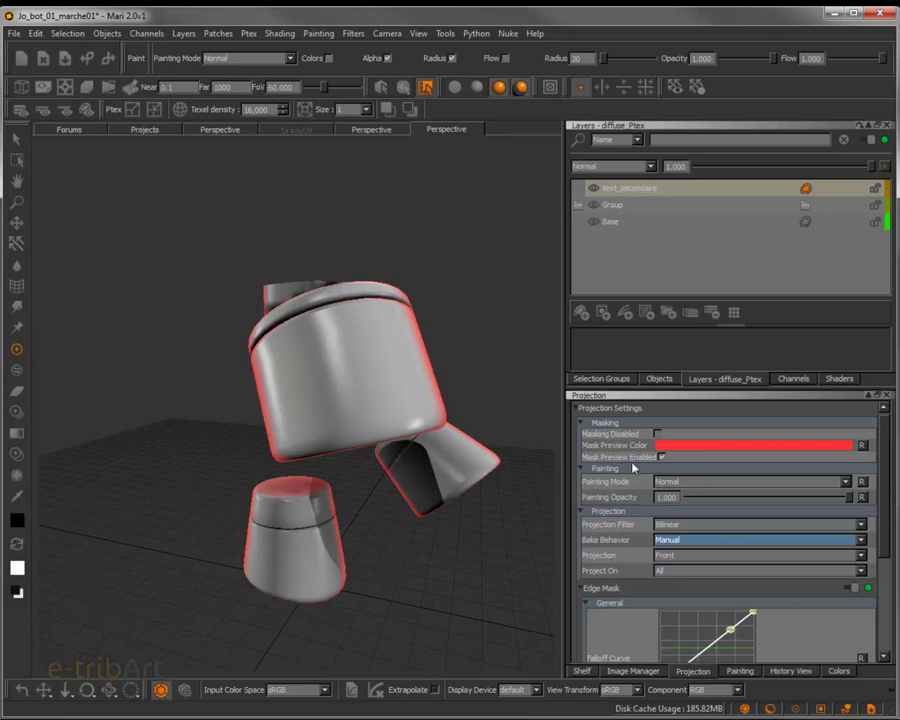
# - Paint the red metal texture through onto the large cylinder with Paint Through, enlarging the brush to cover it
pyautogui.click(15, 411)
pyautogui.moveTo(255, 345)
pyautogui.mouseDown()
pyautogui.moveTo(271, 398)
pyautogui.moveTo(279, 329)
pyautogui.moveTo(268, 390)
pyautogui.moveTo(330, 335)
pyautogui.moveTo(403, 297)
pyautogui.moveTo(415, 340)
pyautogui.moveTo(410, 385)
pyautogui.moveTo(340, 425)
pyautogui.moveTo(402, 418)
pyautogui.moveTo(400, 380)
pyautogui.moveTo(376, 346)
pyautogui.moveTo(390, 342)
pyautogui.moveTo(377, 380)
pyautogui.moveTo(305, 340)
pyautogui.moveTo(340, 365)
pyautogui.moveTo(297, 403)
pyautogui.moveTo(354, 376)
pyautogui.moveTo(318, 378)
pyautogui.moveTo(321, 400)
pyautogui.moveTo(285, 432)
pyautogui.moveTo(338, 378)
pyautogui.moveTo(286, 450)
pyautogui.moveTo(368, 355)
pyautogui.moveTo(375, 330)
pyautogui.moveTo(420, 398)
pyautogui.moveTo(383, 380)
pyautogui.moveTo(366, 398)
pyautogui.moveTo(394, 423)
pyautogui.moveTo(286, 445)
pyautogui.moveTo(429, 373)
pyautogui.moveTo(386, 303)
pyautogui.moveTo(277, 289)
pyautogui.moveTo(311, 340)
pyautogui.mouseUp()
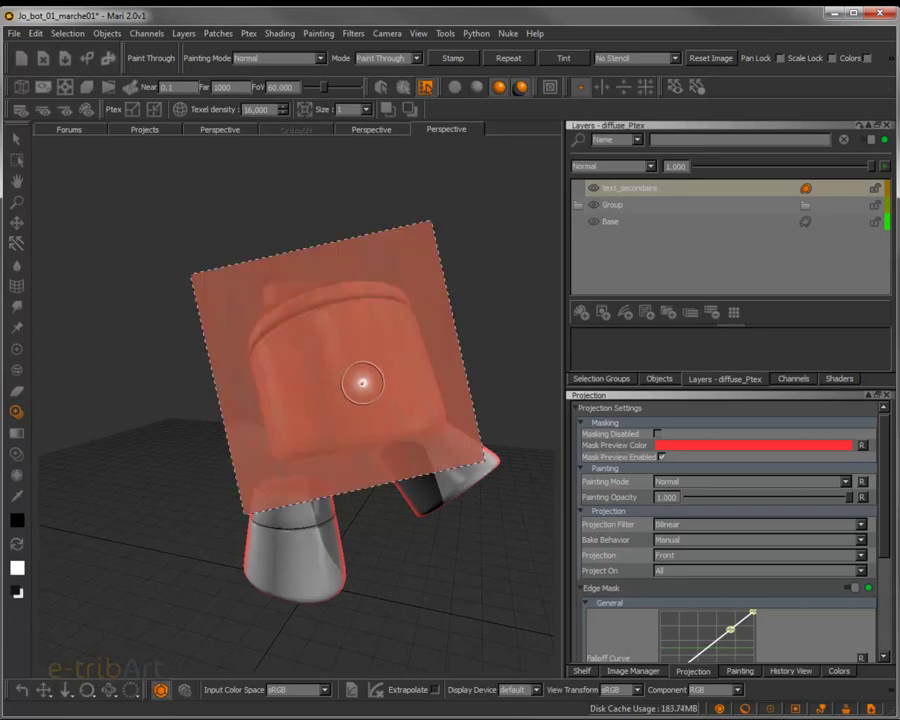
pyautogui.moveTo(362, 383); pyautogui.dragTo(444, 383)
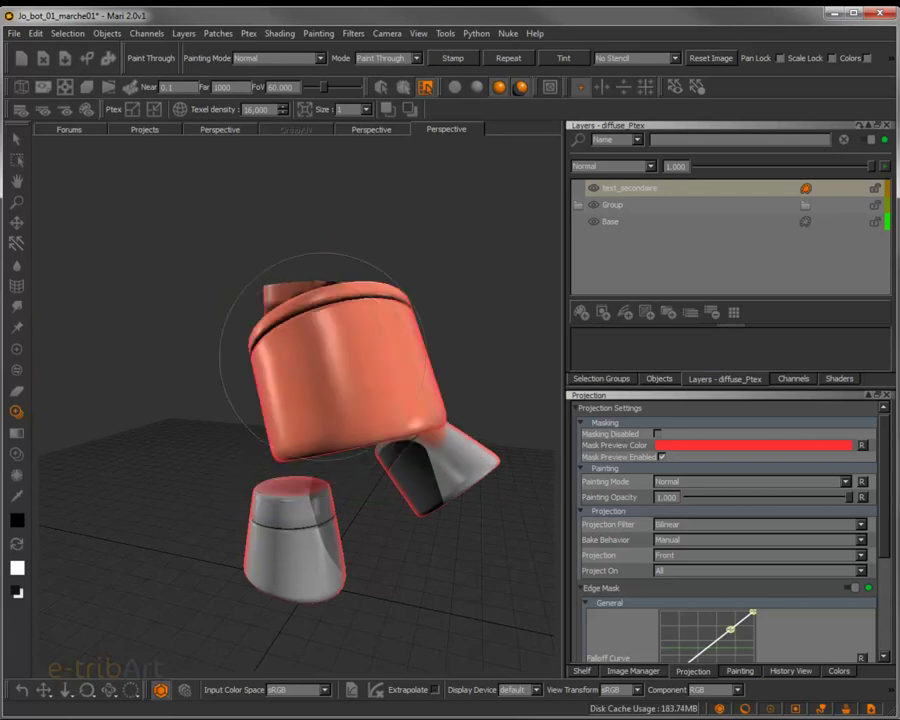
pyautogui.moveTo(331, 416)
pyautogui.mouseDown()
pyautogui.moveTo(300, 500)
pyautogui.moveTo(313, 539)
pyautogui.moveTo(408, 375)
pyautogui.moveTo(319, 359)
pyautogui.mouseUp()
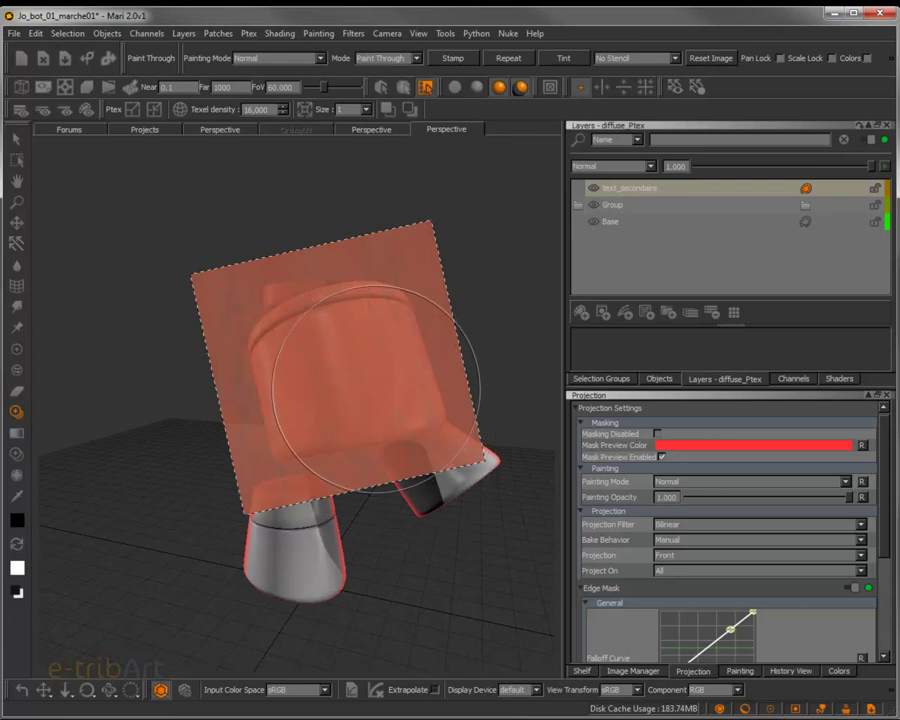
# - Bake the painted texture, orbit the view slightly, and bake the projection again from the new angle
pyautogui.press('b')
pyautogui.moveTo(388, 390)
pyautogui.keyDown('alt'); pyautogui.mouseDown()
pyautogui.moveTo(313, 394)
pyautogui.moveTo(371, 391)
pyautogui.mouseUp(); pyautogui.keyUp('alt')
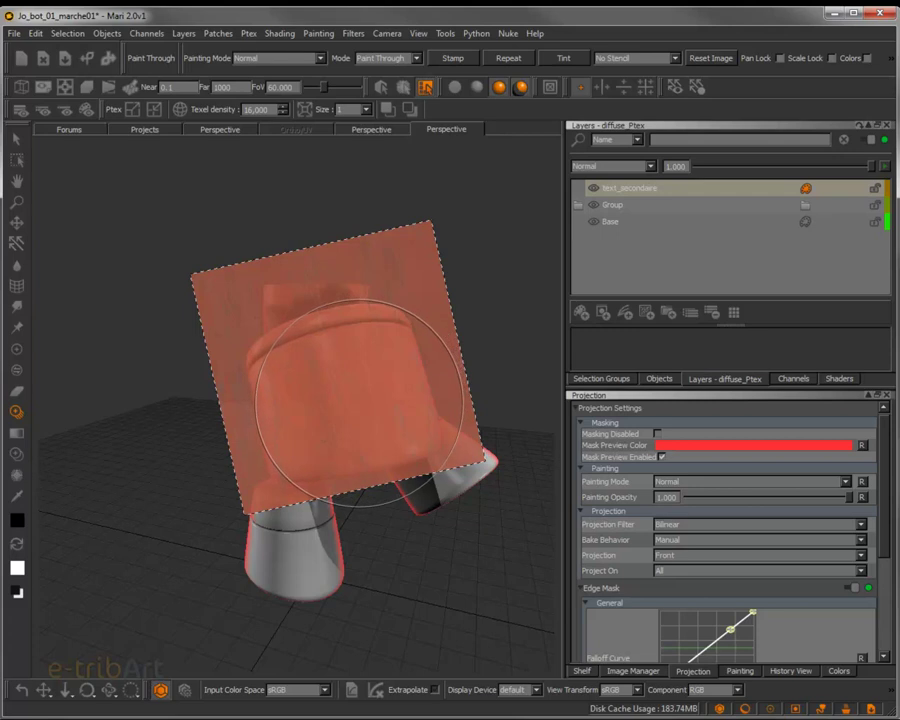
pyautogui.press('b')
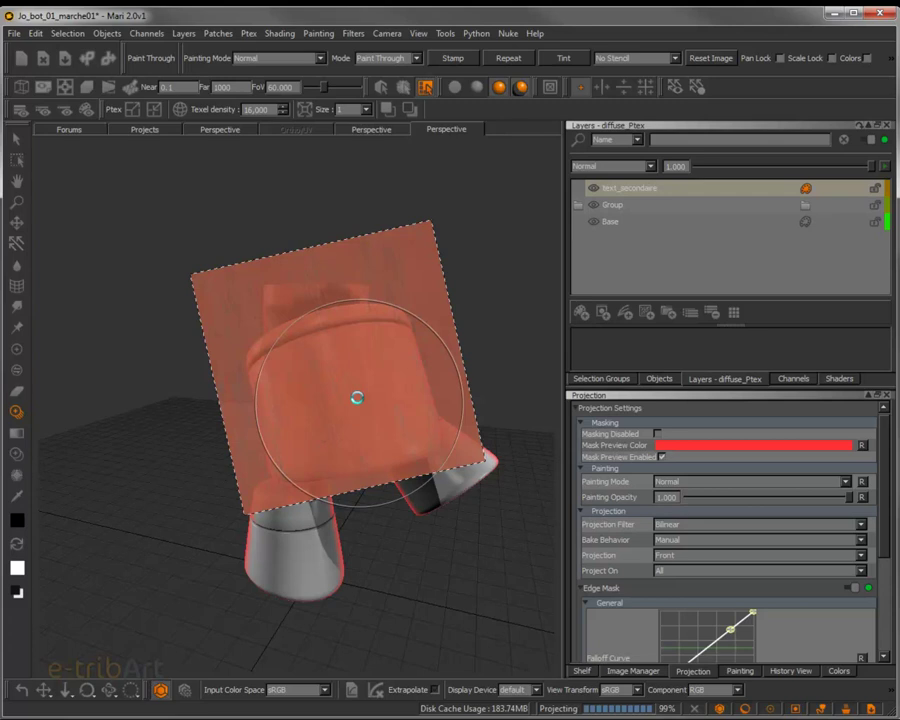
pyautogui.press('b')
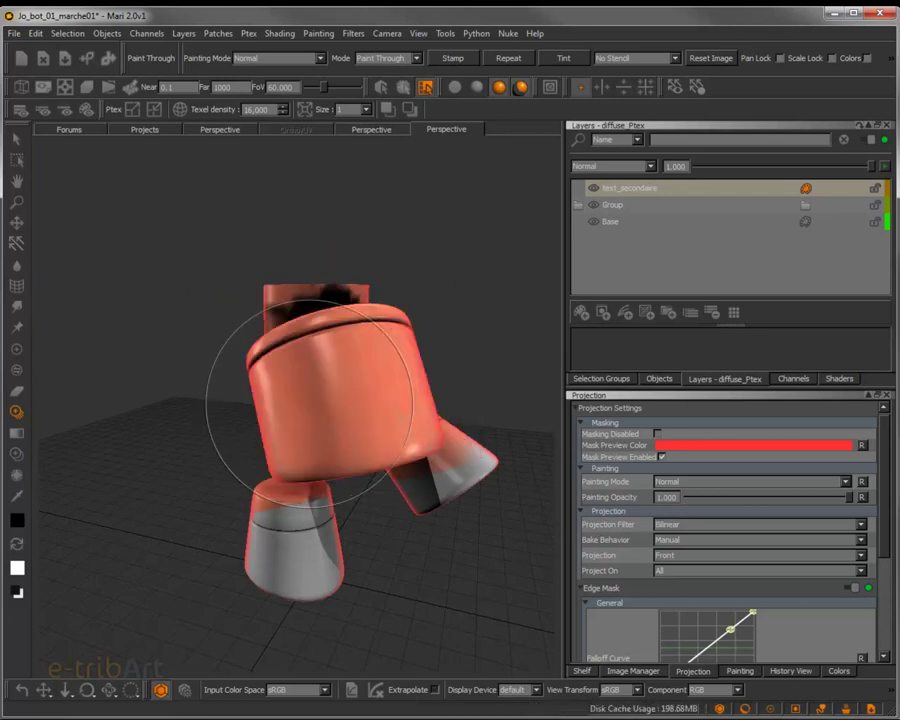
# - Rotate the red metal texture to match the large cylinder's tilt from a new angle and bake the projection
pyautogui.keyDown('alt'); pyautogui.moveTo(360, 398); pyautogui.dragTo(273, 406); pyautogui.keyUp('alt')
pyautogui.moveTo(273, 406); pyautogui.dragTo(366, 406, button='middle')
pyautogui.press('p')
pyautogui.moveTo(314, 381)
pyautogui.mouseDown(button='middle')
pyautogui.moveTo(316, 401)
pyautogui.moveTo(286, 408)
pyautogui.moveTo(338, 390)
pyautogui.mouseUp(button='middle')
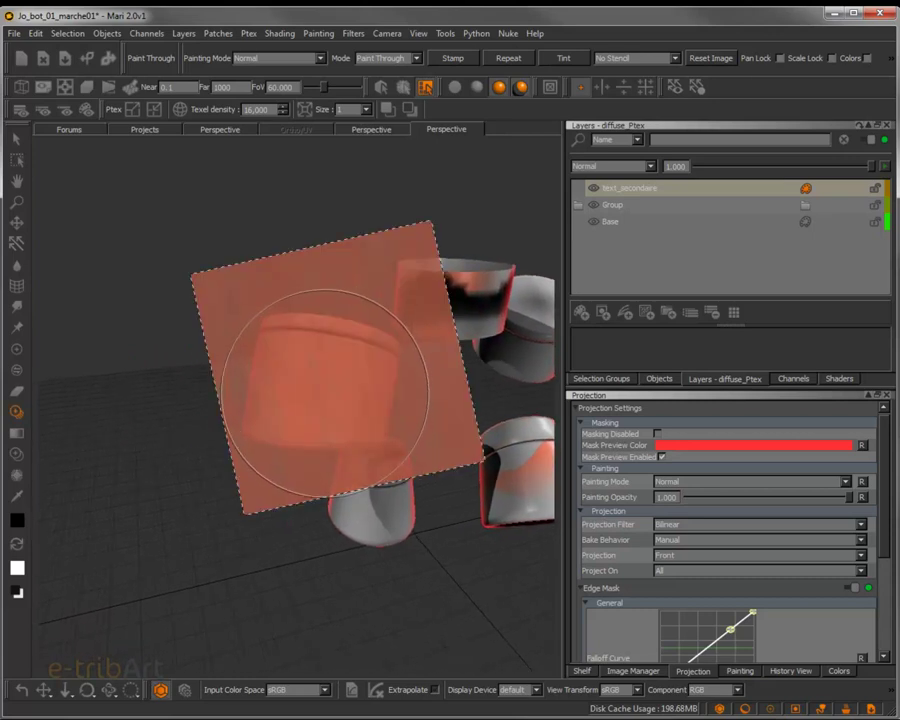
pyautogui.keyDown('ctrl'); pyautogui.keyDown('shift'); pyautogui.moveTo(315, 376); pyautogui.dragTo(312, 368); pyautogui.keyUp('shift'); pyautogui.keyUp('ctrl')
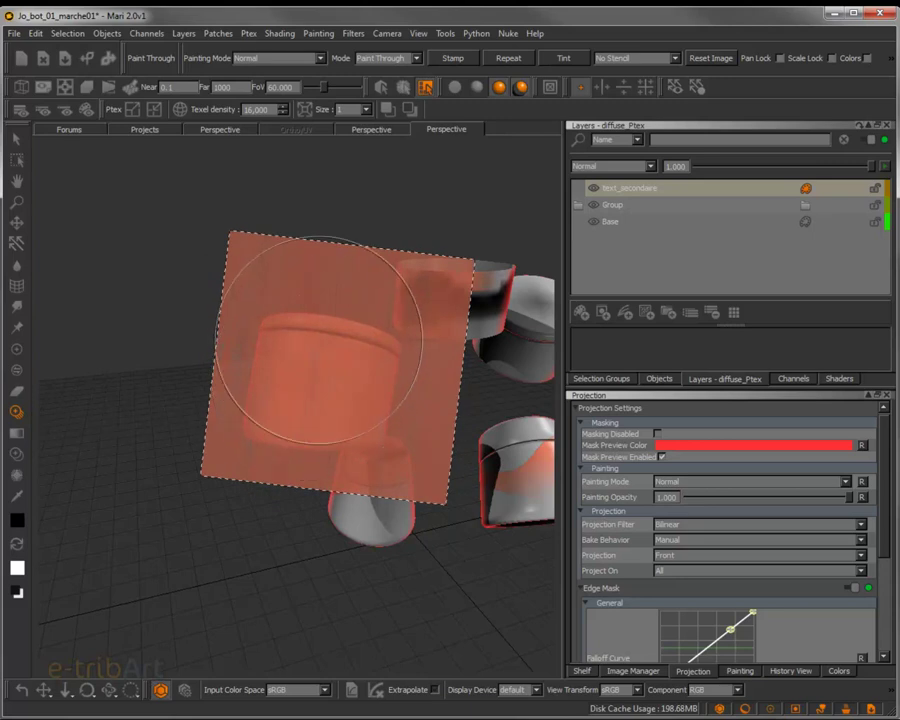
pyautogui.press('b')
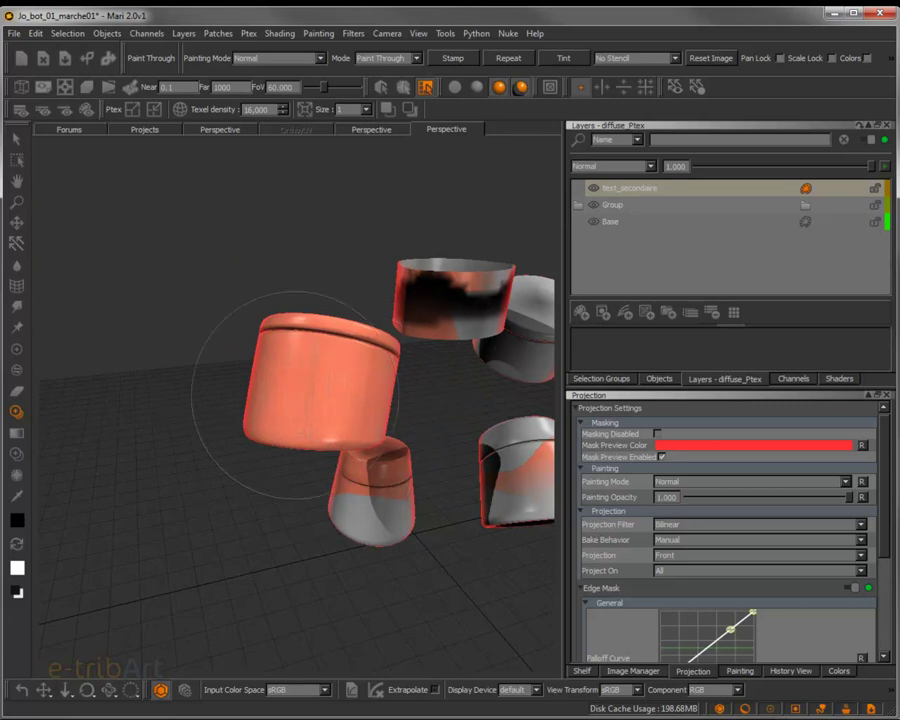
# - Paint the texture over the large cylinder again, reduce the brush radius for the Paint Through tool, and bake
pyautogui.moveTo(378, 389); pyautogui.dragTo(318, 408)
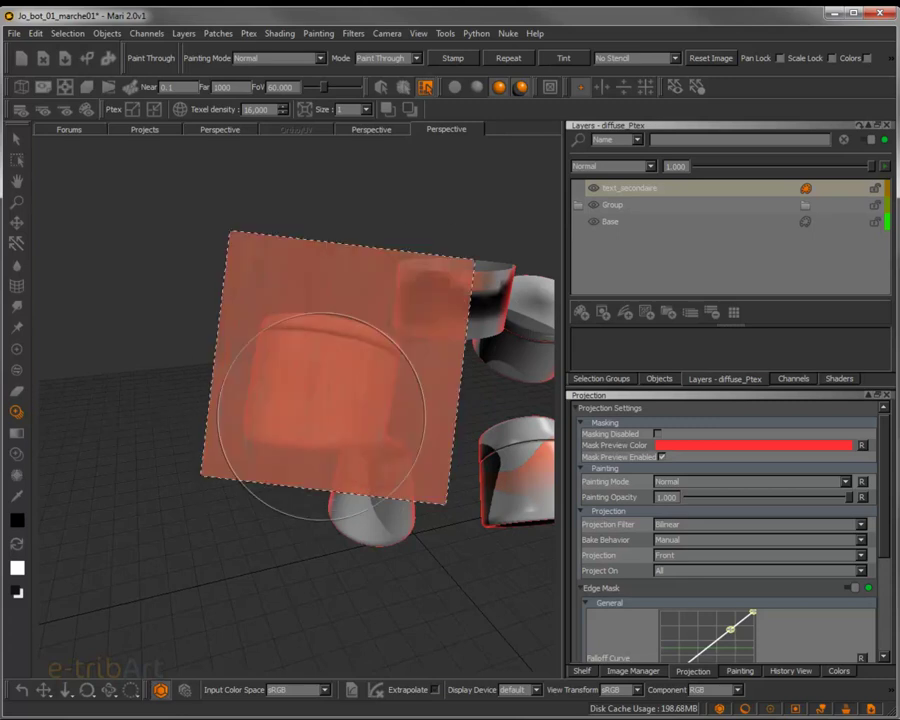
pyautogui.press('p')
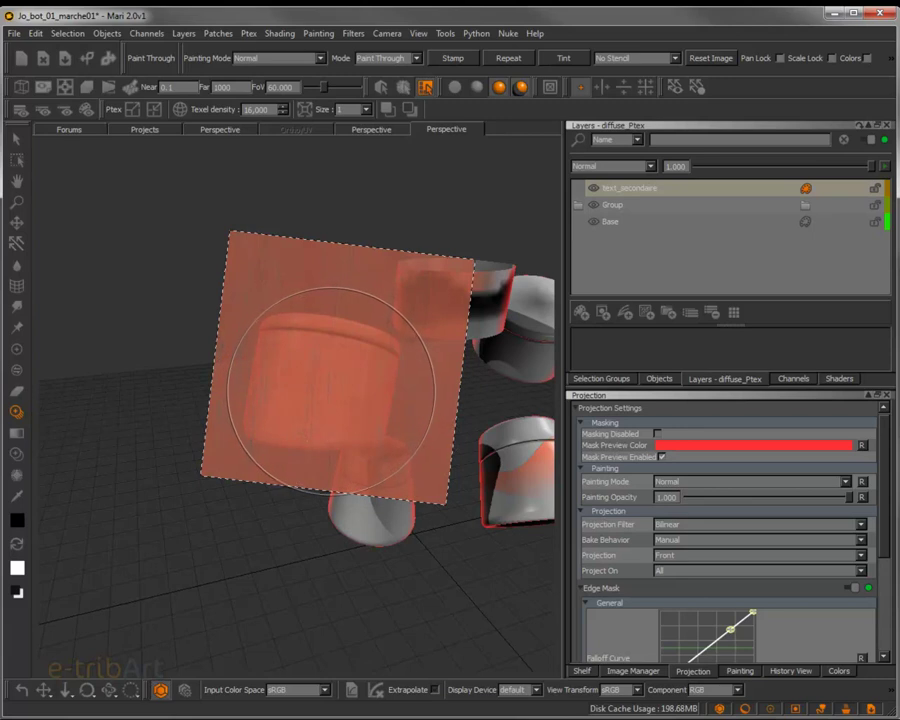
pyautogui.press('r')
pyautogui.moveTo(333, 391); pyautogui.dragTo(289, 391)
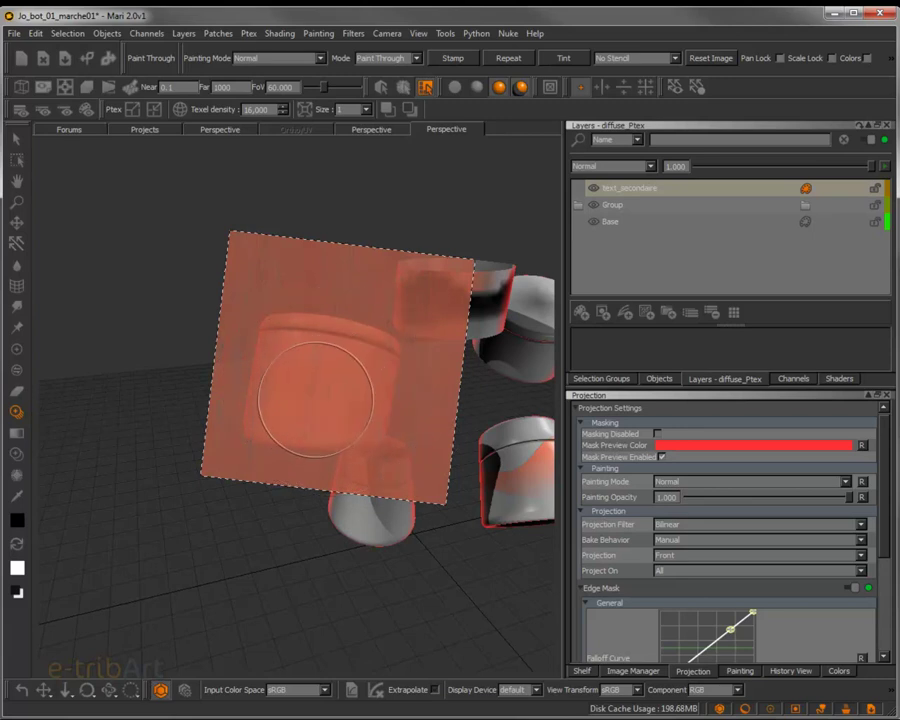
pyautogui.press('b')
# - Paint the red metal texture through onto the unpainted lower side of the other arm cylinder and bake it
pyautogui.keyDown('alt'); pyautogui.moveTo(323, 396); pyautogui.dragTo(557, 336); pyautogui.keyUp('alt')
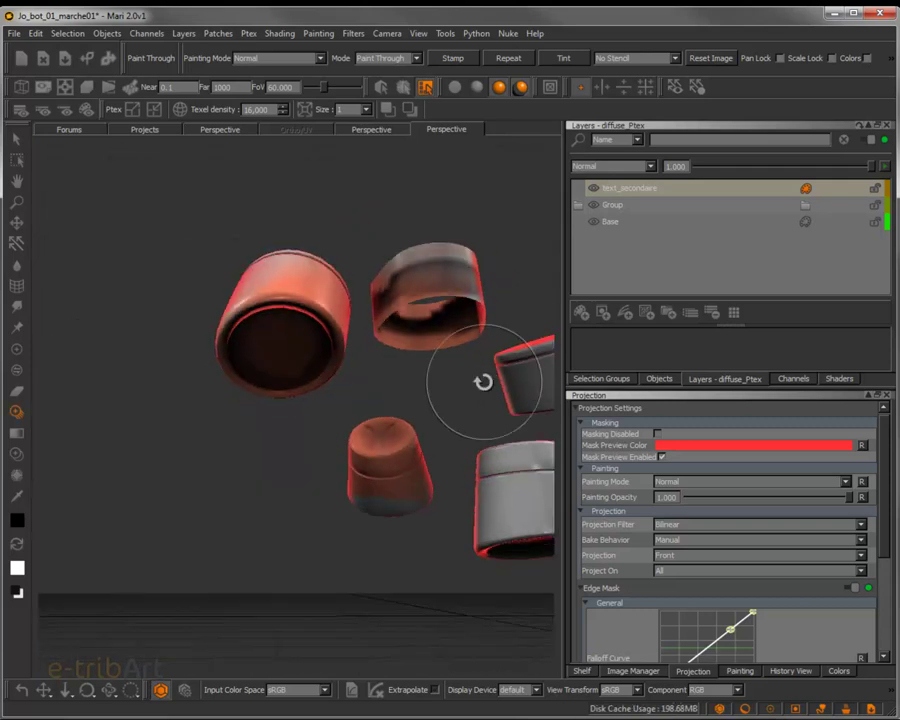
pyautogui.moveTo(484, 383)
pyautogui.keyDown('alt'); pyautogui.mouseDown()
pyautogui.moveTo(333, 424)
pyautogui.moveTo(223, 482)
pyautogui.moveTo(352, 448)
pyautogui.moveTo(344, 489)
pyautogui.moveTo(350, 422)
pyautogui.mouseUp(); pyautogui.keyUp('alt')
pyautogui.keyDown('alt'); pyautogui.moveTo(335, 494); pyautogui.dragTo(430, 596, button='right'); pyautogui.keyUp('alt')
pyautogui.keyDown('alt'); pyautogui.moveTo(343, 598); pyautogui.dragTo(330, 498, button='middle'); pyautogui.keyUp('alt')
pyautogui.keyDown('alt'); pyautogui.moveTo(330, 498); pyautogui.dragTo(322, 515); pyautogui.keyUp('alt')
pyautogui.click(324, 497)
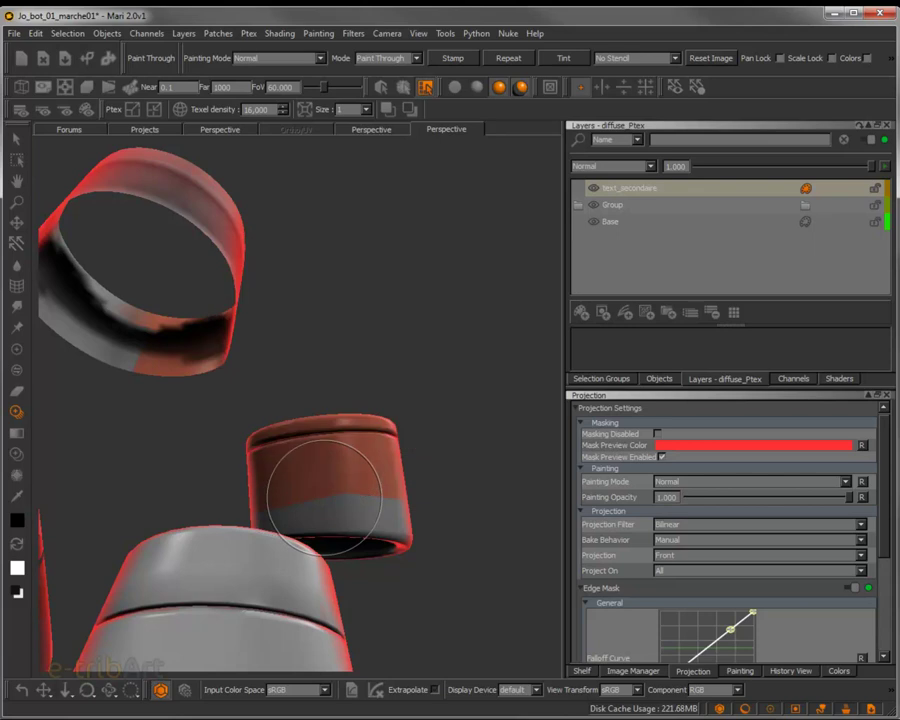
pyautogui.moveTo(324, 496)
pyautogui.keyDown('alt'); pyautogui.mouseDown()
pyautogui.moveTo(327, 524)
pyautogui.moveTo(330, 411)
pyautogui.moveTo(311, 432)
pyautogui.moveTo(327, 446)
pyautogui.moveTo(334, 426)
pyautogui.moveTo(314, 382)
pyautogui.moveTo(330, 404)
pyautogui.moveTo(272, 376)
pyautogui.mouseUp(); pyautogui.keyUp('alt')
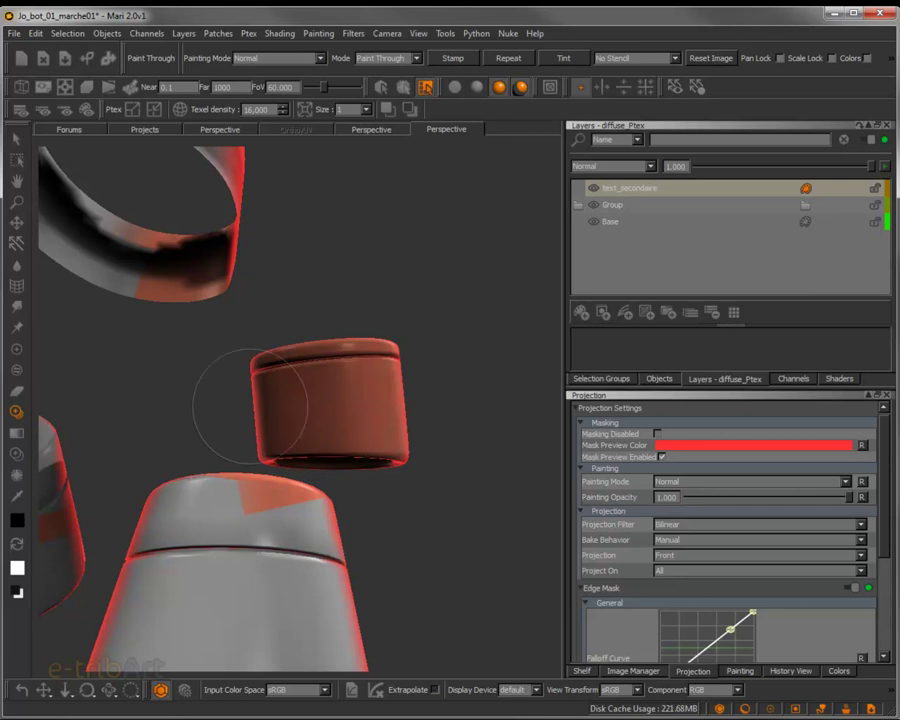
pyautogui.press('b')
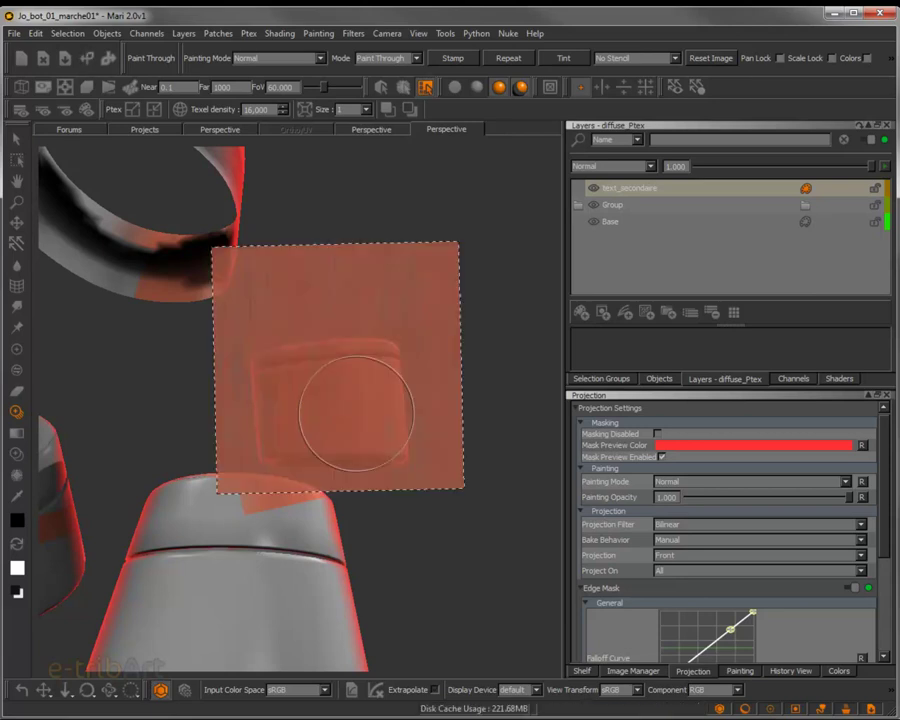
# - Paint the red metal texture through onto the arm cylinder's round cap and bake the projection
pyautogui.moveTo(335, 391)
pyautogui.mouseDown()
pyautogui.moveTo(342, 397)
pyautogui.moveTo(291, 492)
pyautogui.moveTo(311, 462)
pyautogui.moveTo(362, 471)
pyautogui.moveTo(323, 580)
pyautogui.moveTo(340, 524)
pyautogui.moveTo(295, 588)
pyautogui.moveTo(315, 557)
pyautogui.moveTo(342, 577)
pyautogui.moveTo(295, 577)
pyautogui.moveTo(253, 530)
pyautogui.moveTo(321, 526)
pyautogui.moveTo(346, 575)
pyautogui.moveTo(295, 477)
pyautogui.moveTo(428, 569)
pyautogui.moveTo(422, 514)
pyautogui.moveTo(404, 506)
pyautogui.moveTo(403, 515)
pyautogui.moveTo(396, 508)
pyautogui.moveTo(315, 522)
pyautogui.moveTo(339, 514)
pyautogui.mouseUp()
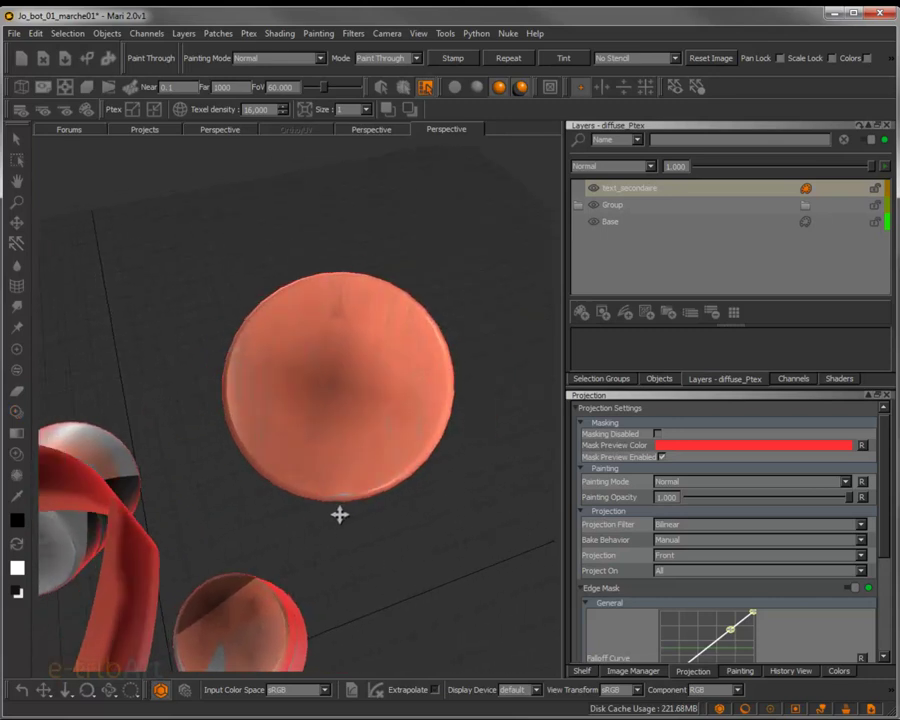
pyautogui.moveTo(339, 514)
pyautogui.keyDown('alt'); pyautogui.mouseDown(button='right')
pyautogui.moveTo(375, 516)
pyautogui.moveTo(329, 507)
pyautogui.mouseUp(button='right'); pyautogui.keyUp('alt')
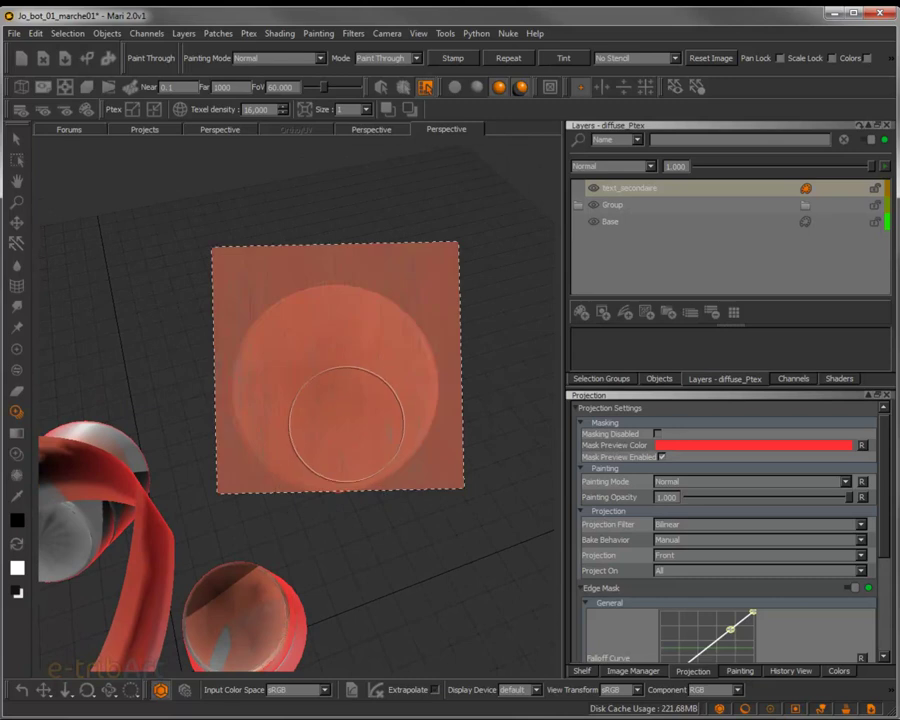
pyautogui.moveTo(343, 426)
pyautogui.keyDown('alt'); pyautogui.mouseDown()
pyautogui.moveTo(325, 426)
pyautogui.moveTo(343, 425)
pyautogui.moveTo(317, 382)
pyautogui.mouseUp(); pyautogui.keyUp('alt')
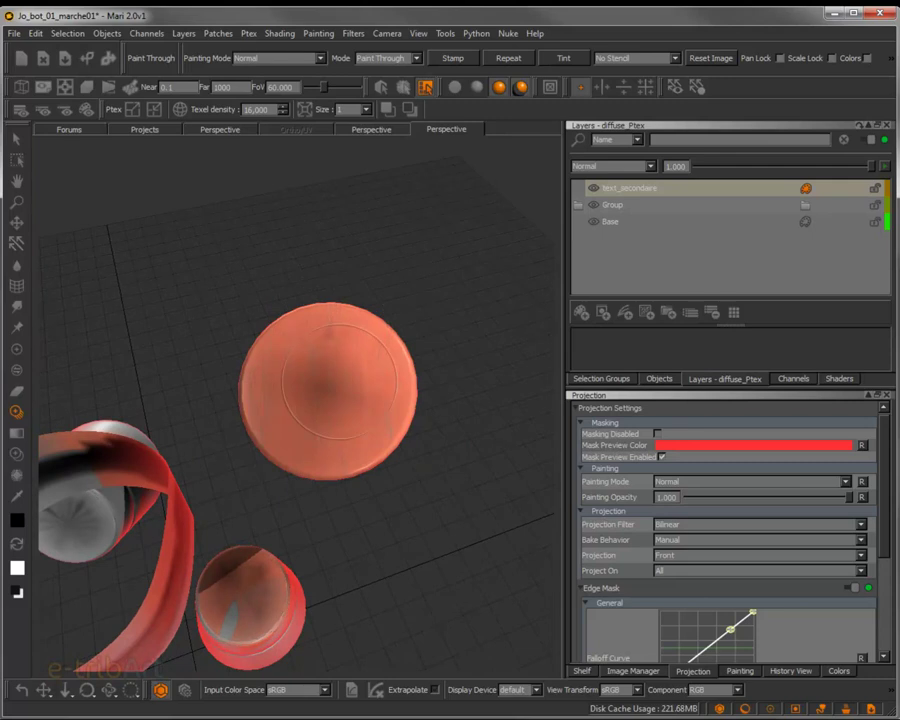
pyautogui.click(341, 384)
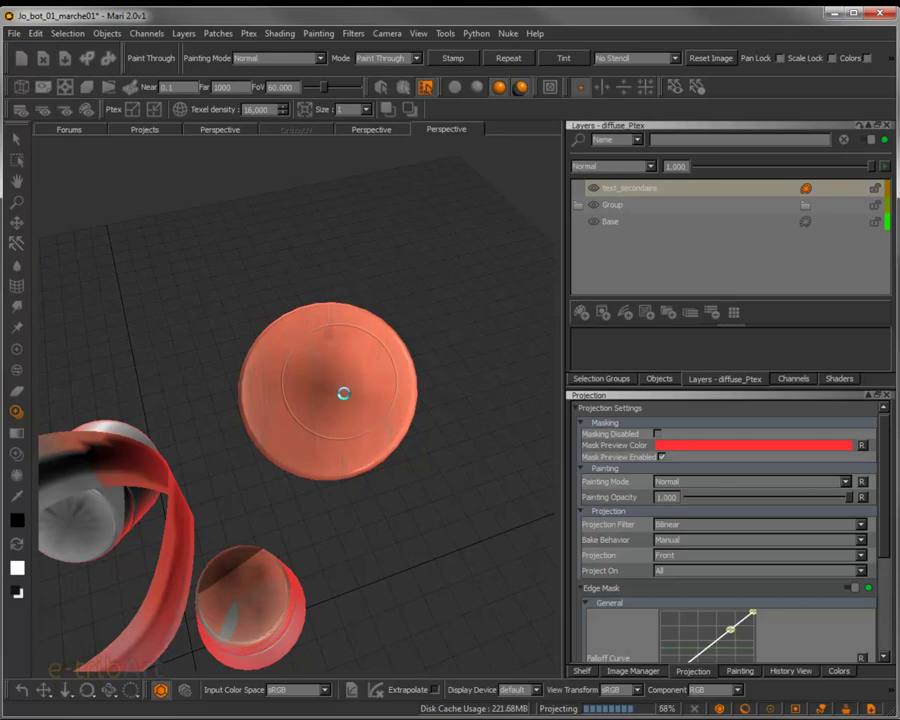
# - Paint the red metal texture through onto the tapered lower-leg piece, shifting the texture slightly down to cover it, and bake
pyautogui.moveTo(372, 450)
pyautogui.mouseDown(button='middle')
pyautogui.moveTo(221, 382)
pyautogui.moveTo(121, 405)
pyautogui.moveTo(84, 400)
pyautogui.moveTo(104, 460)
pyautogui.moveTo(307, 237)
pyautogui.moveTo(237, 446)
pyautogui.moveTo(321, 474)
pyautogui.moveTo(323, 462)
pyautogui.moveTo(365, 447)
pyautogui.mouseUp(button='middle')
pyautogui.moveTo(344, 510)
pyautogui.mouseDown(button='middle')
pyautogui.moveTo(382, 432)
pyautogui.moveTo(382, 472)
pyautogui.moveTo(439, 483)
pyautogui.moveTo(279, 466)
pyautogui.moveTo(342, 440)
pyautogui.moveTo(372, 394)
pyautogui.moveTo(321, 412)
pyautogui.moveTo(351, 420)
pyautogui.moveTo(342, 432)
pyautogui.mouseUp(button='middle')
pyautogui.press('p')
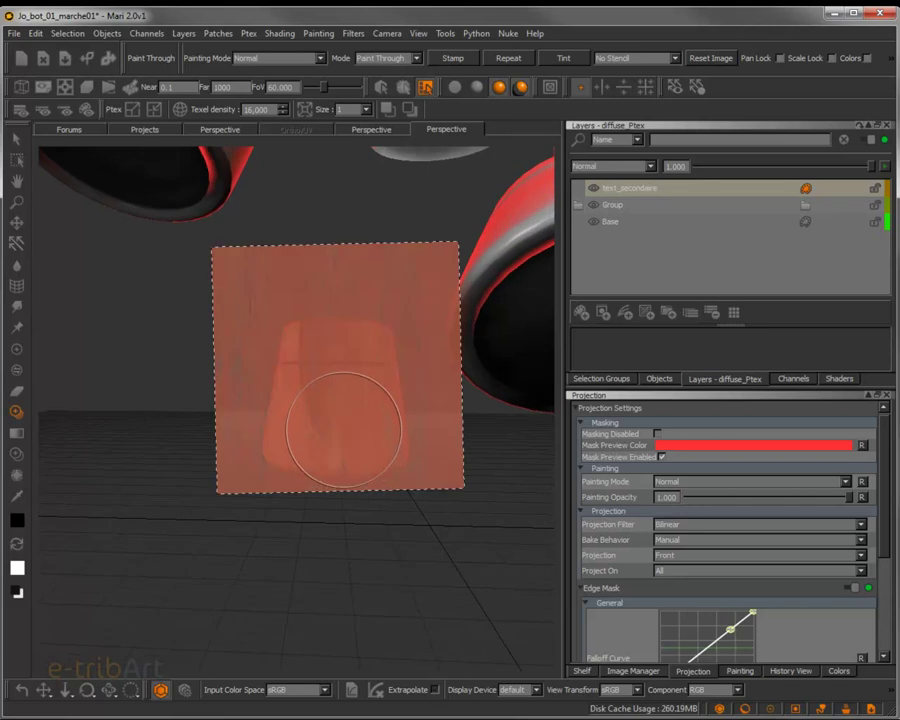
pyautogui.moveTo(338, 410)
pyautogui.keyDown('shift'); pyautogui.mouseDown()
pyautogui.moveTo(334, 440)
pyautogui.moveTo(341, 433)
pyautogui.mouseUp(); pyautogui.keyUp('shift')
pyautogui.press('b')
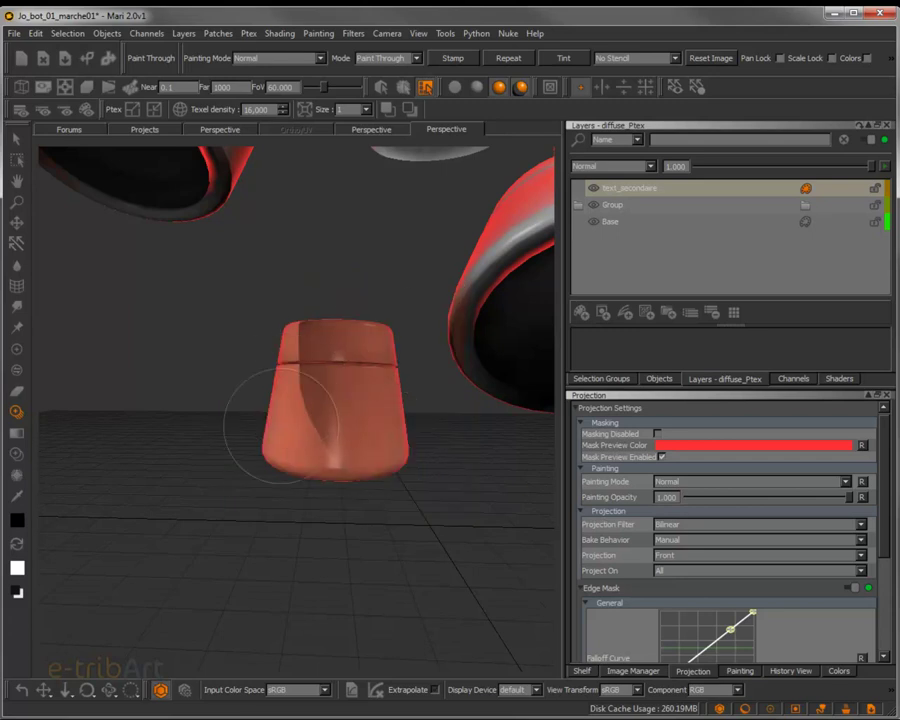
# - Reduce the viewport lighting to basic without shadows, straighten the texture upright over the tapered leg piece, and bake
pyautogui.click(520, 87)
pyautogui.press('b')
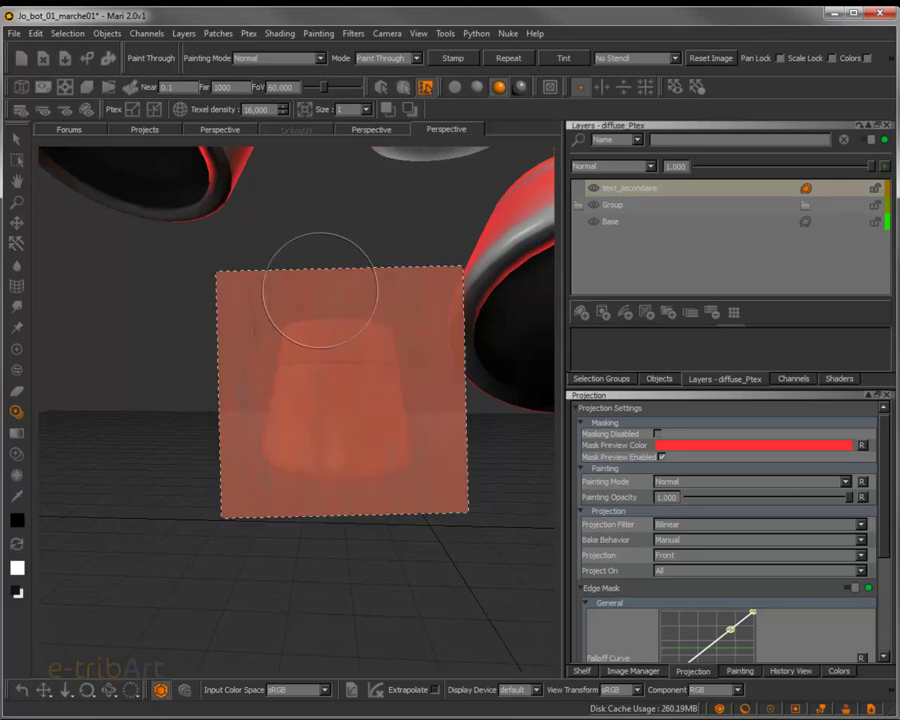
pyautogui.press('b')
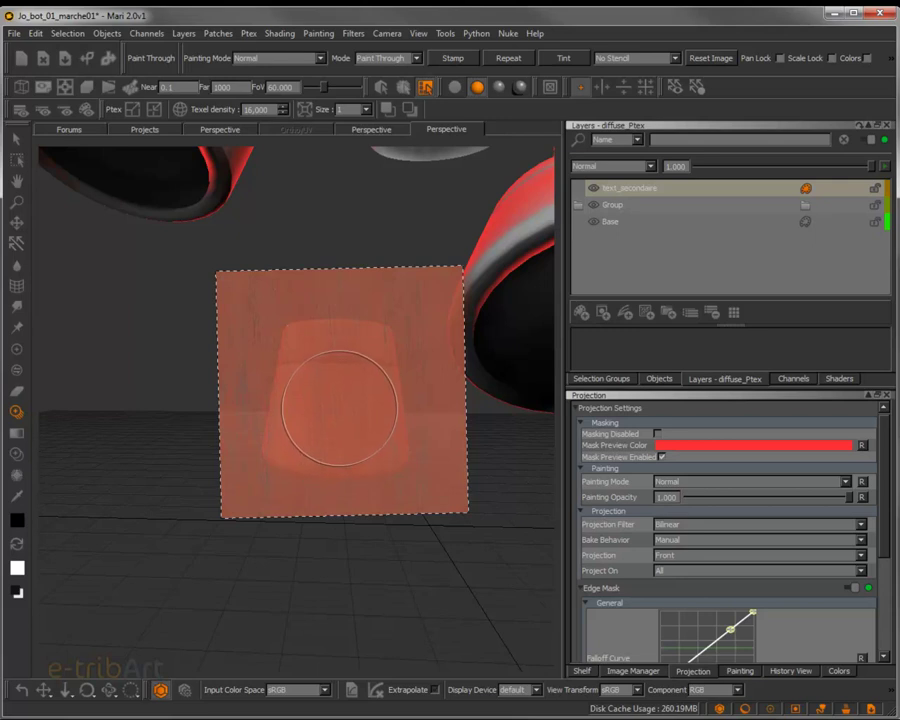
pyautogui.moveTo(340, 408)
pyautogui.keyDown('ctrl'); pyautogui.mouseDown()
pyautogui.moveTo(370, 408)
pyautogui.moveTo(340, 408)
pyautogui.moveTo(365, 408)
pyautogui.moveTo(350, 408)
pyautogui.mouseUp(); pyautogui.keyUp('ctrl')
pyautogui.keyDown('ctrl'); pyautogui.moveTo(340, 407); pyautogui.dragTo(334, 407, button='right'); pyautogui.keyUp('ctrl')
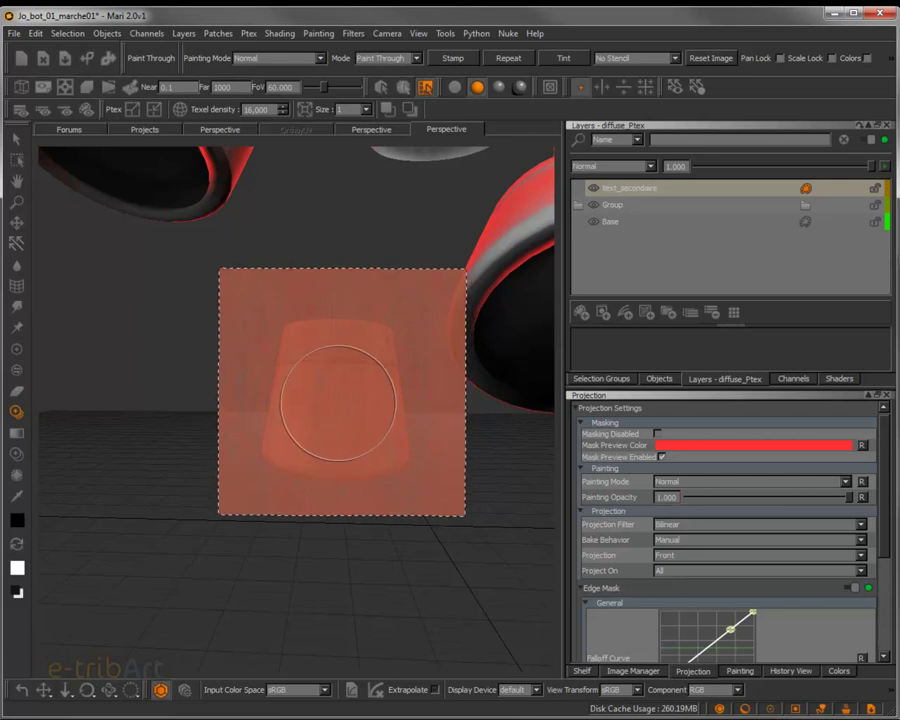
pyautogui.press('b')
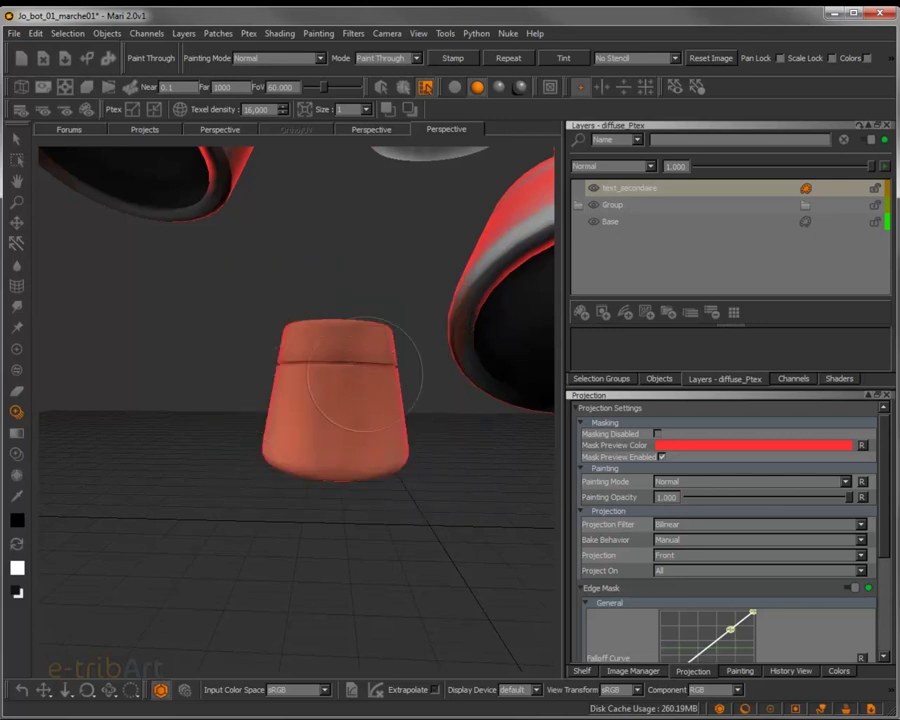
# - Repaint the tapered leg piece, warp the painted texture with the Spline Warper to follow its sloping sides, and bake
pyautogui.moveTo(341, 442); pyautogui.dragTo(340, 424)
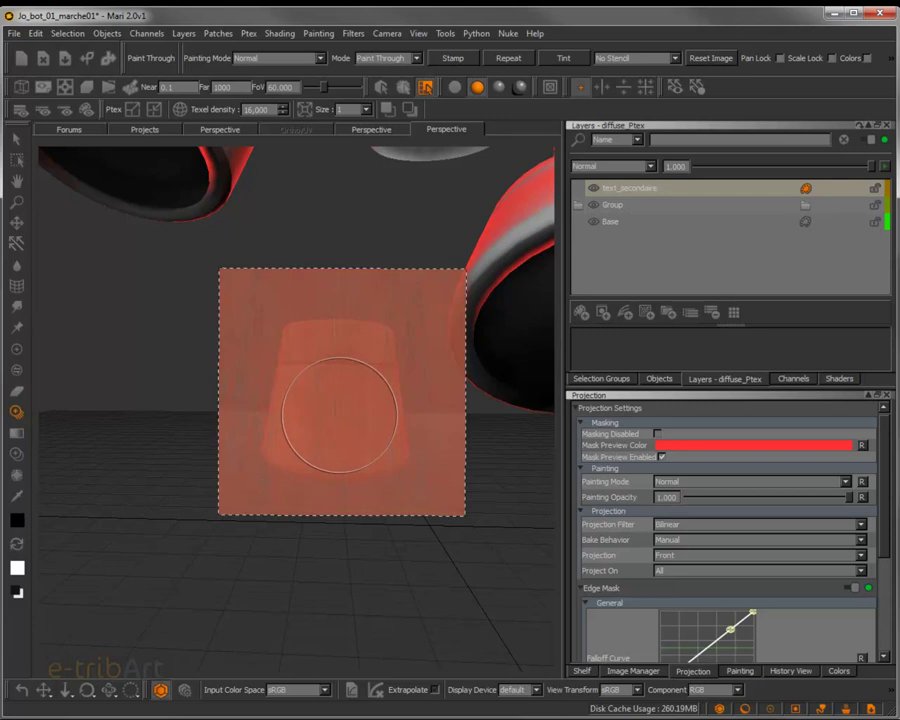
pyautogui.click(17, 289)
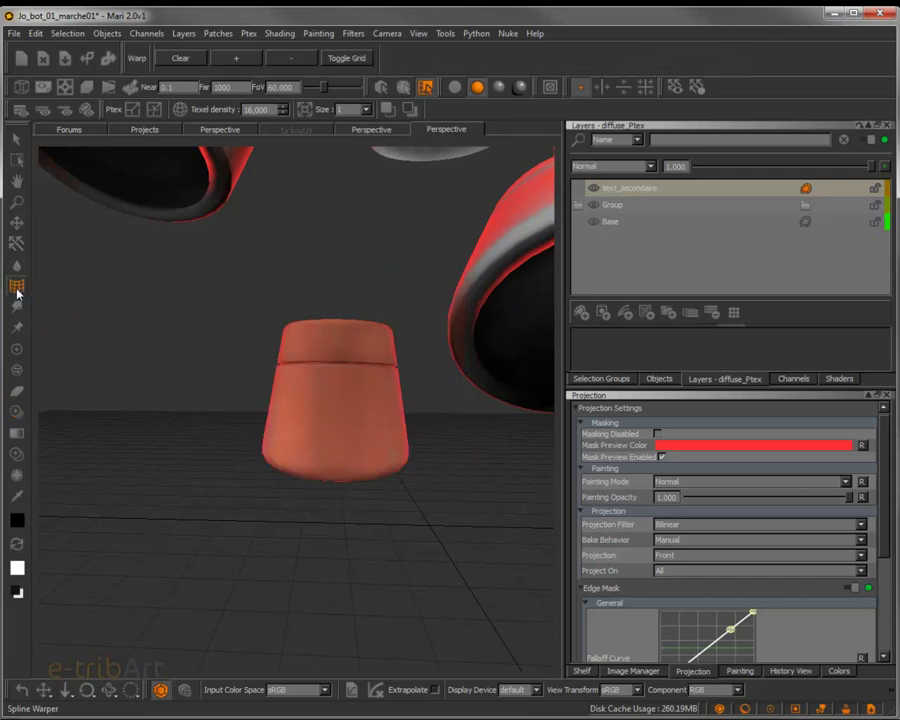
pyautogui.moveTo(440, 519); pyautogui.dragTo(437, 516)
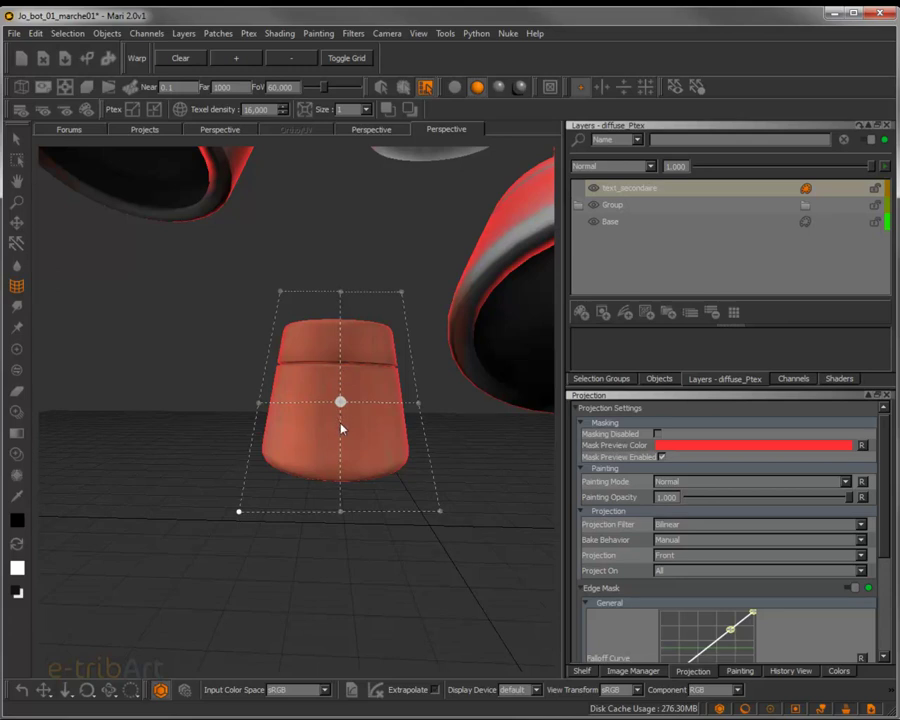
pyautogui.press('b')
pyautogui.moveTo(364, 446); pyautogui.dragTo(164, 452, button='middle')
pyautogui.moveTo(446, 442); pyautogui.dragTo(355, 408, button='middle')
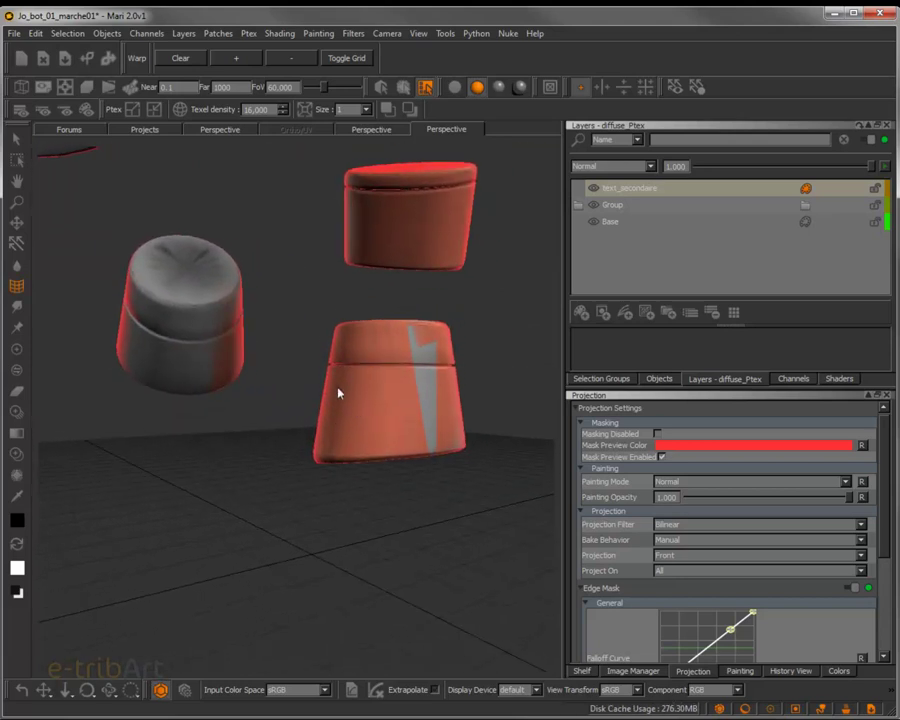
pyautogui.moveTo(325, 397); pyautogui.dragTo(236, 339, button='right')
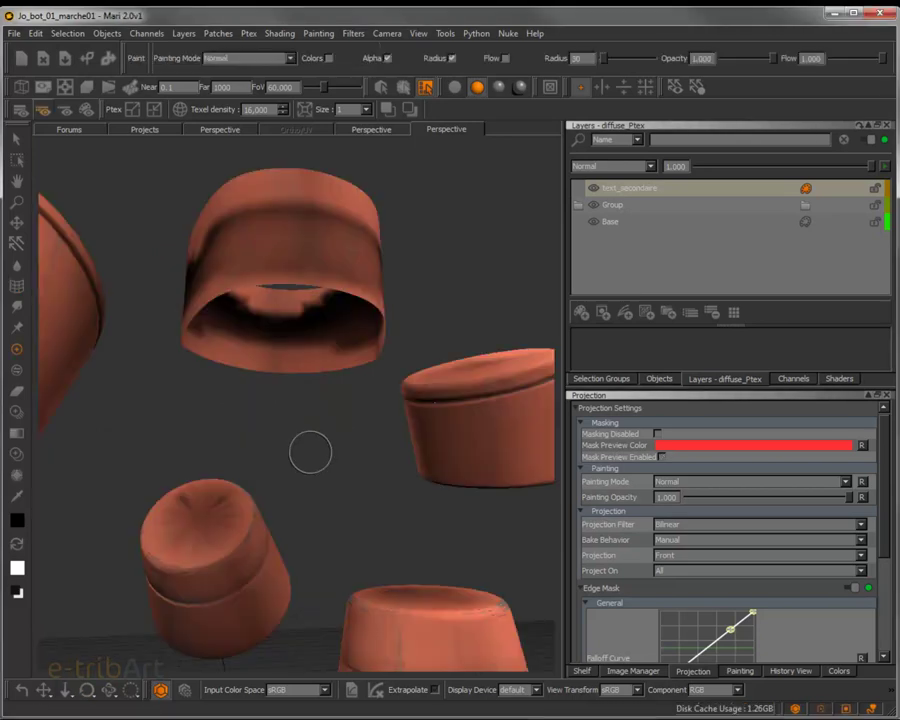
# - Show all hidden parts of the robot and lock the unselected faces so only the secondary body parts stay paintable
pyautogui.moveTo(309, 455)
pyautogui.mouseDown(button='middle')
pyautogui.moveTo(340, 548)
pyautogui.moveTo(279, 507)
pyautogui.moveTo(274, 453)
pyautogui.mouseUp(button='middle')
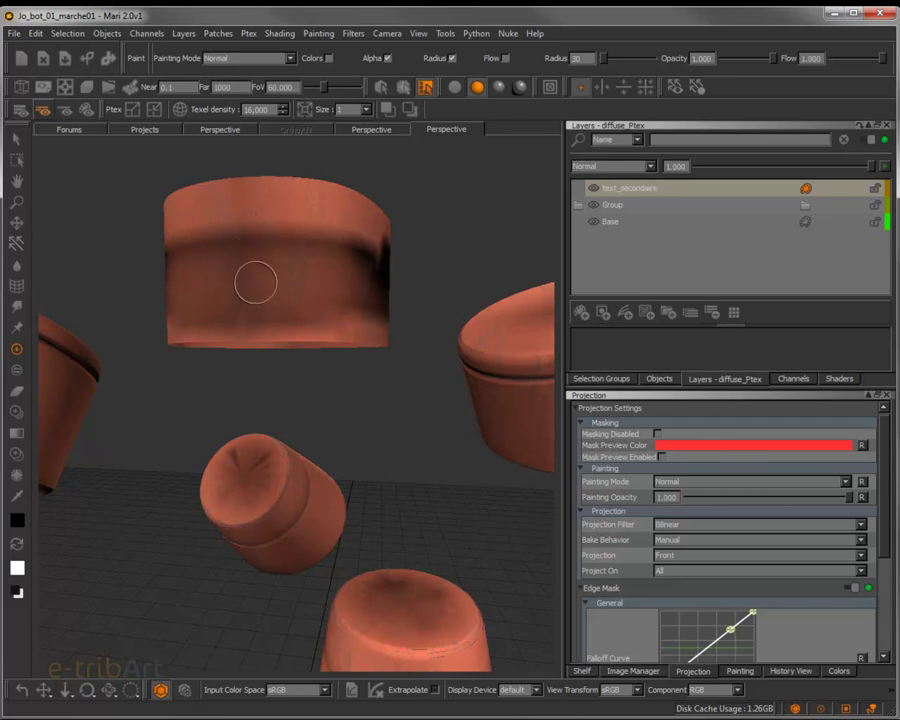
pyautogui.moveTo(313, 395)
pyautogui.keyDown('alt'); pyautogui.mouseDown(button='right')
pyautogui.moveTo(258, 297)
pyautogui.moveTo(227, 277)
pyautogui.mouseUp(button='right'); pyautogui.keyUp('alt')
pyautogui.moveTo(204, 306)
pyautogui.keyDown('alt'); pyautogui.mouseDown()
pyautogui.moveTo(225, 324)
pyautogui.moveTo(237, 313)
pyautogui.mouseUp(); pyautogui.keyUp('alt')
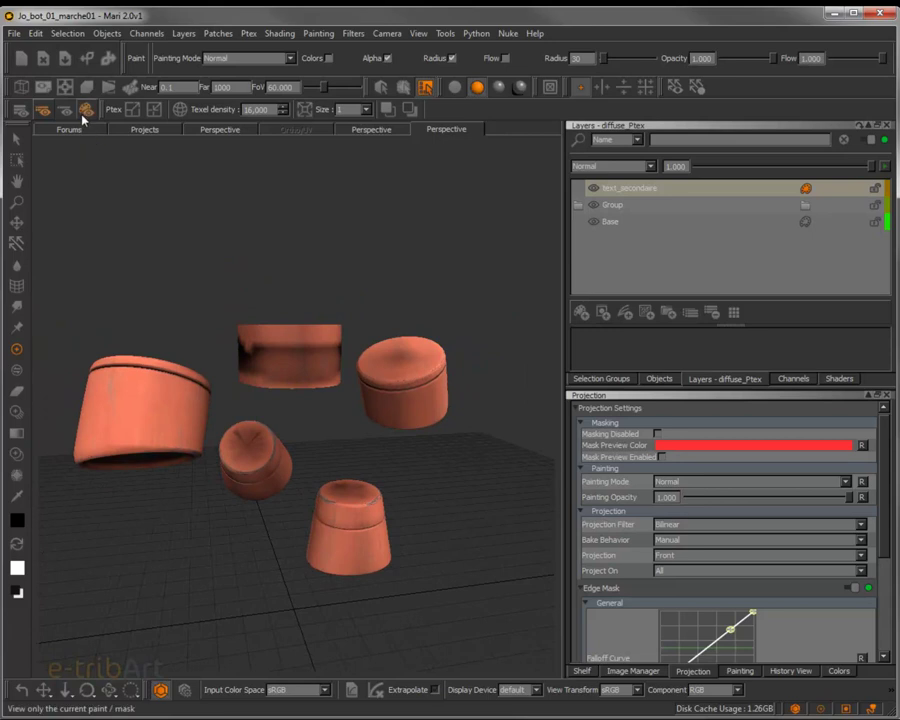
pyautogui.click(60, 34)
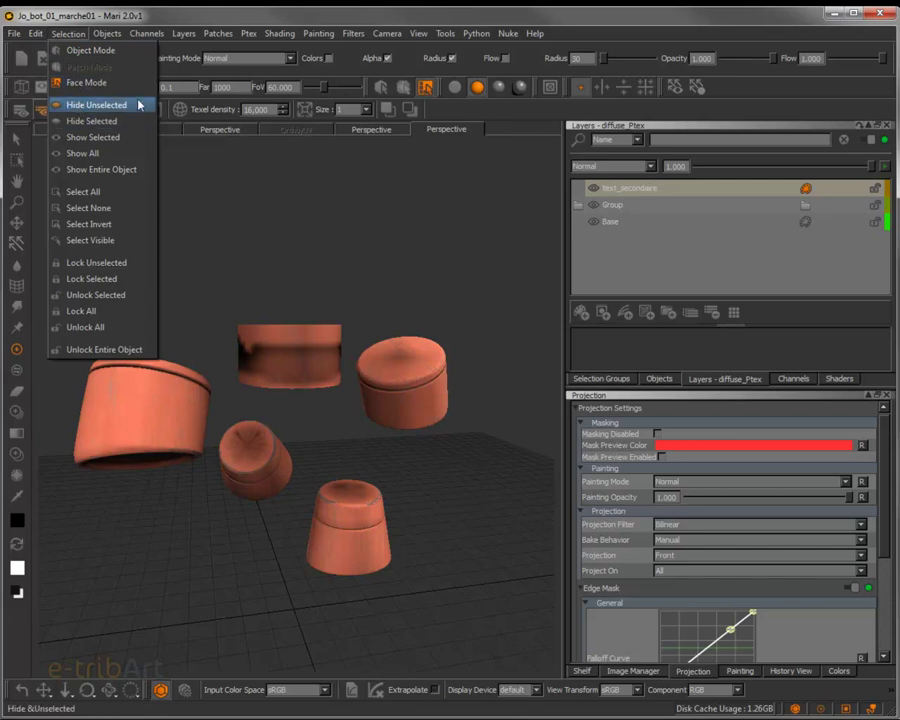
pyautogui.click(89, 157)
pyautogui.moveTo(207, 382); pyautogui.dragTo(128, 411, button='middle')
pyautogui.keyDown('alt'); pyautogui.moveTo(128, 411); pyautogui.dragTo(256, 382); pyautogui.keyUp('alt')
pyautogui.moveTo(256, 383); pyautogui.dragTo(198, 340, button='middle')
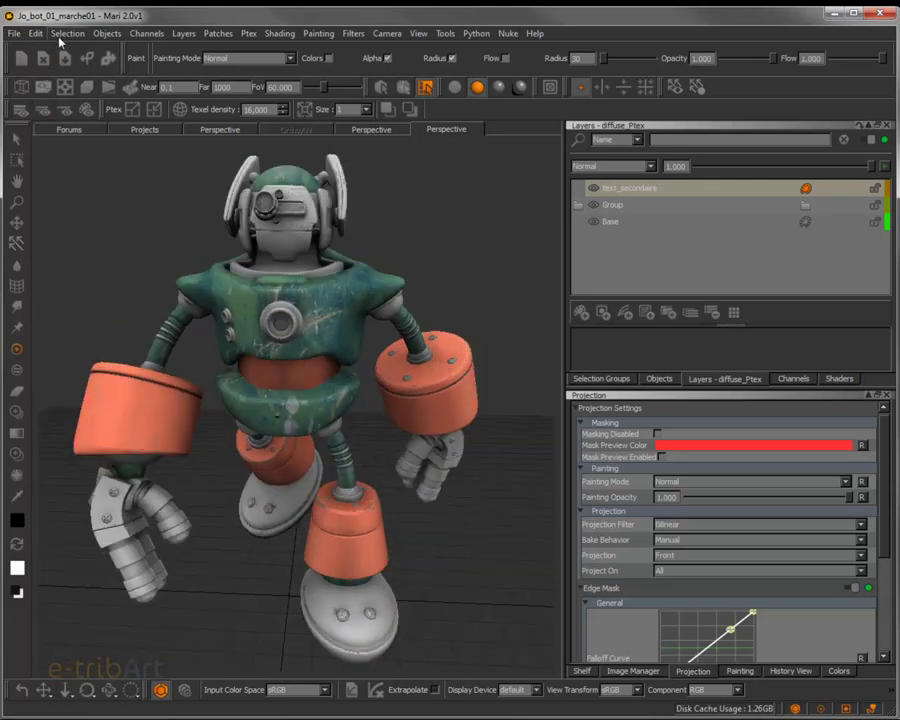
pyautogui.click(66, 33)
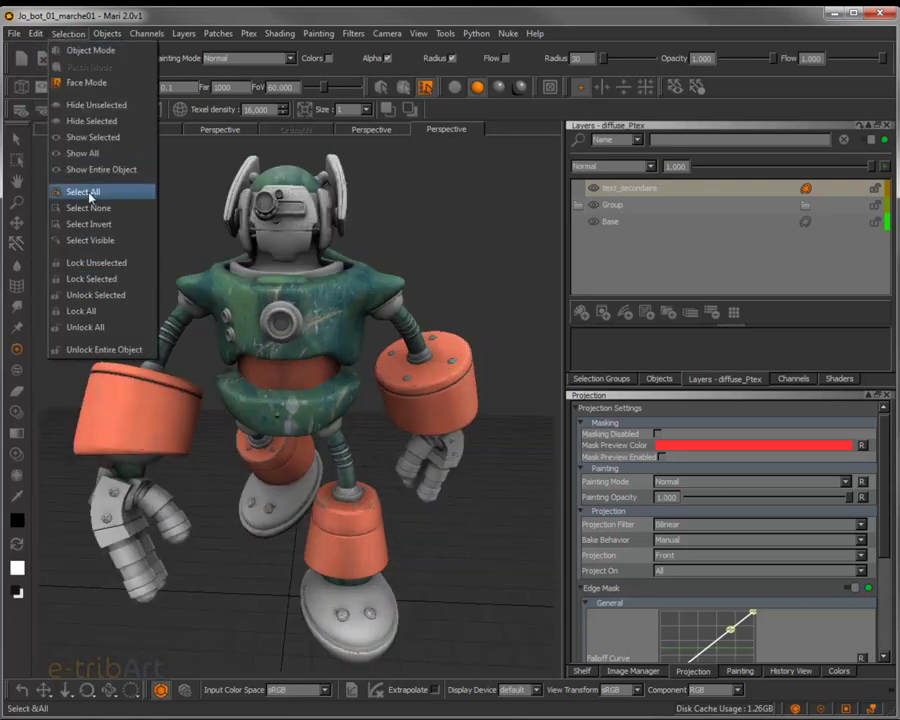
pyautogui.click(93, 263)
# - Activate Paint Through, straighten the red metal texture upright and position it over the robot's red belly piece
pyautogui.moveTo(201, 362)
pyautogui.mouseDown(button='middle')
pyautogui.moveTo(185, 352)
pyautogui.moveTo(190, 402)
pyautogui.mouseUp(button='middle')
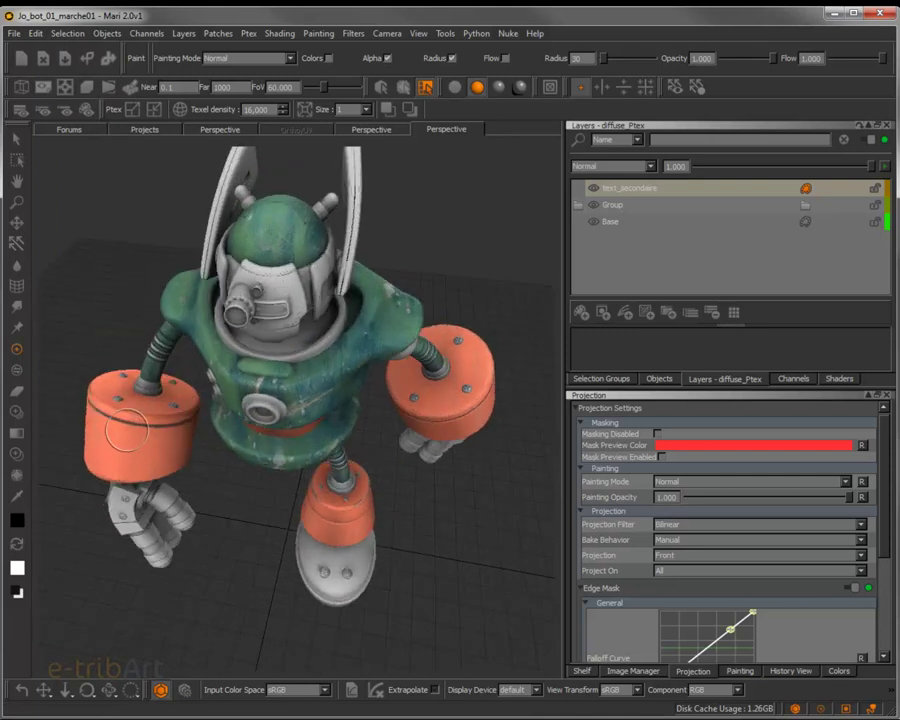
pyautogui.moveTo(125, 425)
pyautogui.mouseDown(button='middle')
pyautogui.moveTo(209, 432)
pyautogui.moveTo(259, 418)
pyautogui.moveTo(370, 418)
pyautogui.mouseUp(button='middle')
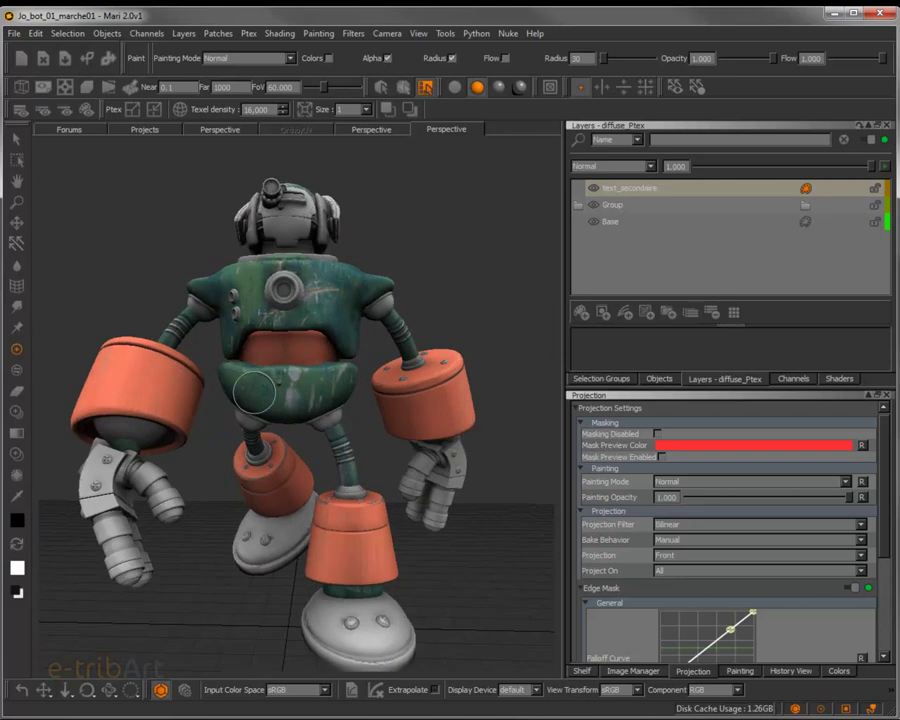
pyautogui.scroll(6, 308, 428)
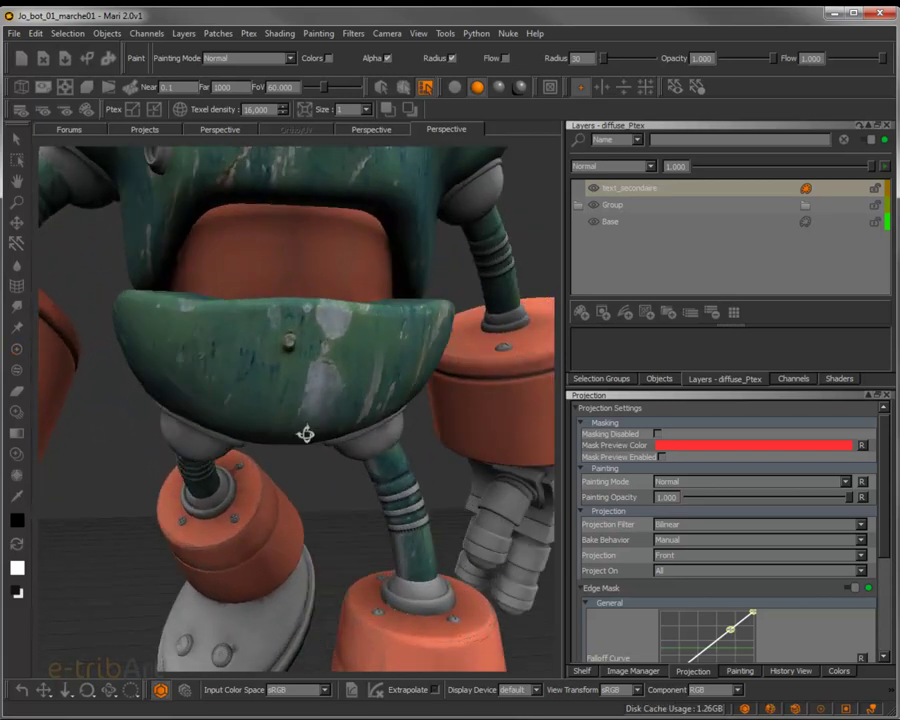
pyautogui.moveTo(300, 274)
pyautogui.mouseDown(button='middle')
pyautogui.moveTo(337, 307)
pyautogui.moveTo(317, 305)
pyautogui.moveTo(325, 305)
pyautogui.mouseUp(button='middle')
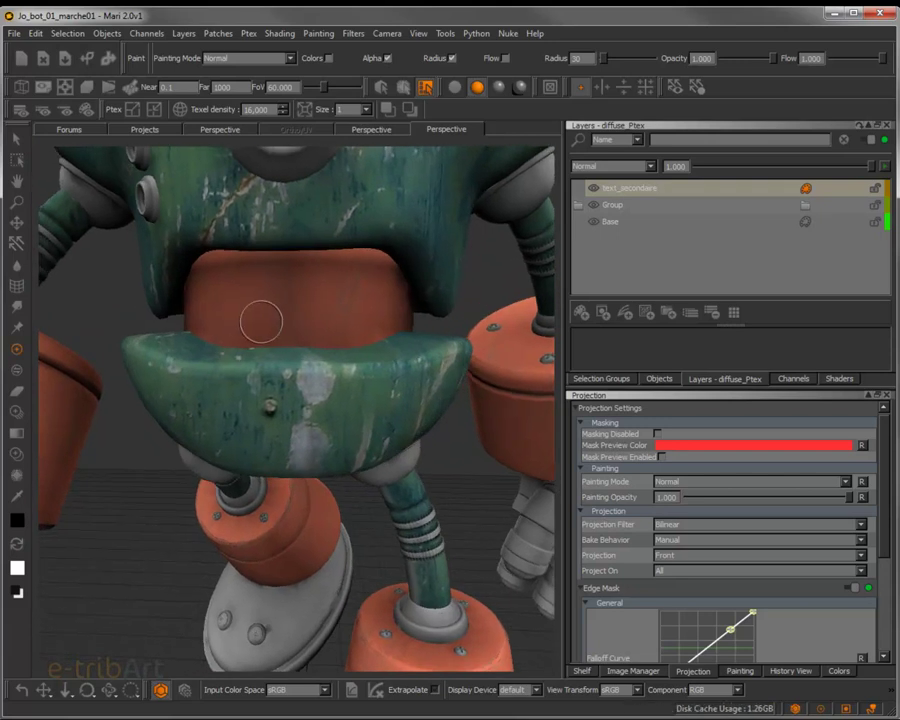
pyautogui.click(17, 413)
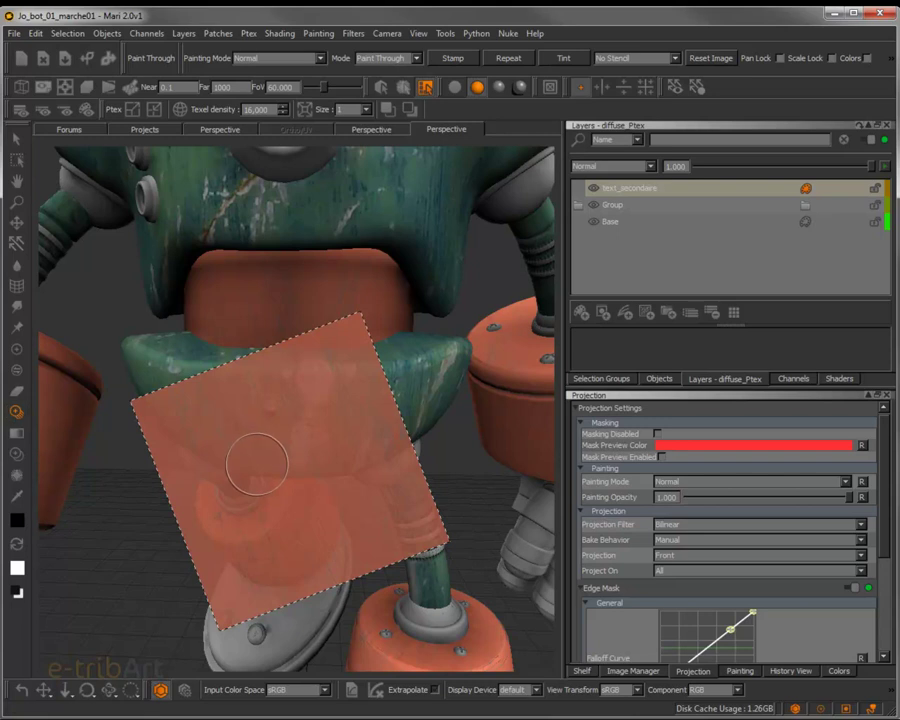
pyautogui.keyDown('ctrl'); pyautogui.moveTo(257, 463); pyautogui.dragTo(257, 463); pyautogui.keyUp('ctrl')
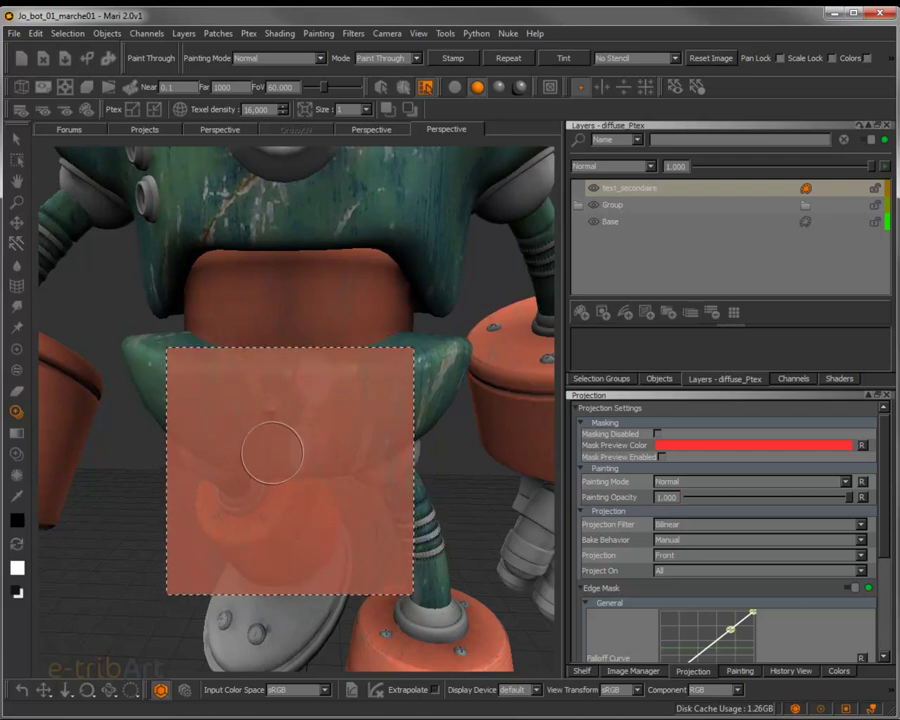
pyautogui.keyDown('ctrl'); pyautogui.moveTo(270, 452); pyautogui.dragTo(274, 442); pyautogui.keyUp('ctrl')
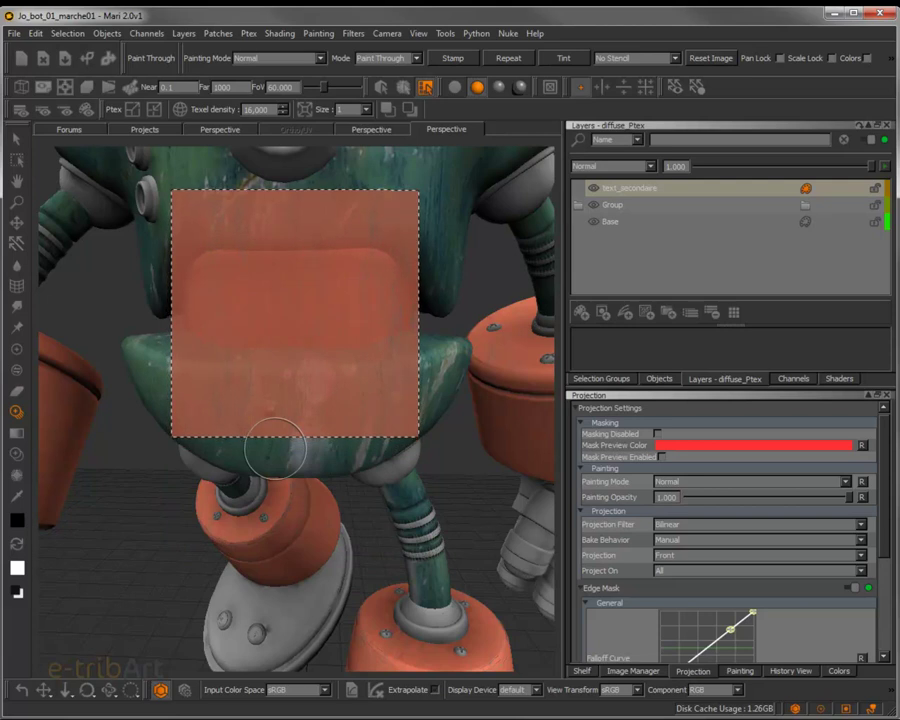
# - Paint the red metal texture through onto the belly piece, bake it, and return to the Paint tool
pyautogui.moveTo(259, 265); pyautogui.dragTo(259, 307)
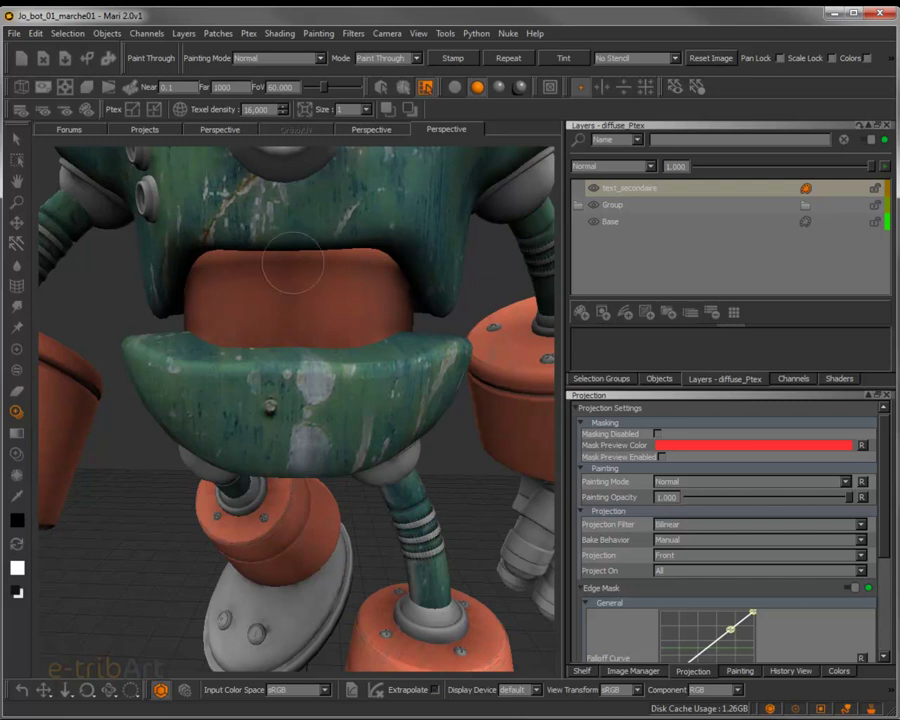
pyautogui.moveTo(394, 255)
pyautogui.mouseDown()
pyautogui.moveTo(390, 325)
pyautogui.moveTo(322, 295)
pyautogui.moveTo(294, 305)
pyautogui.moveTo(288, 327)
pyautogui.mouseUp()
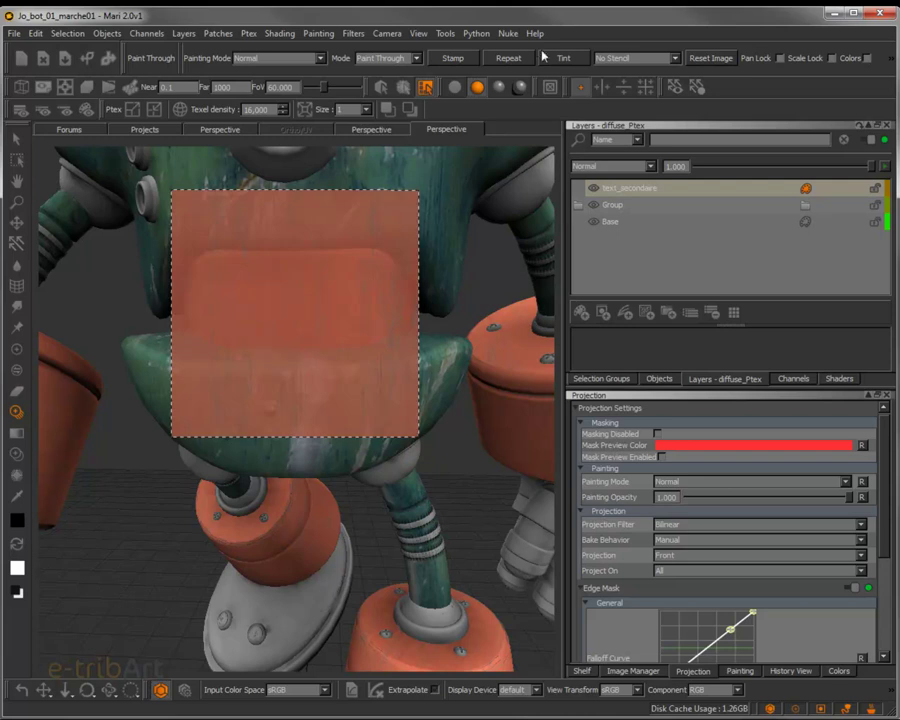
pyautogui.press('p')
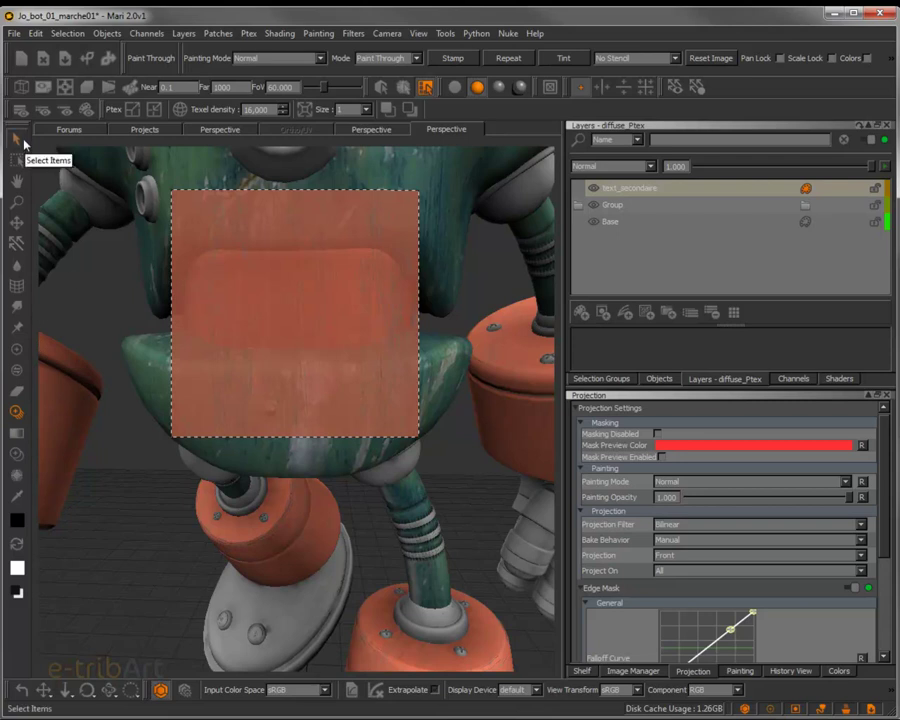
pyautogui.click(17, 348)
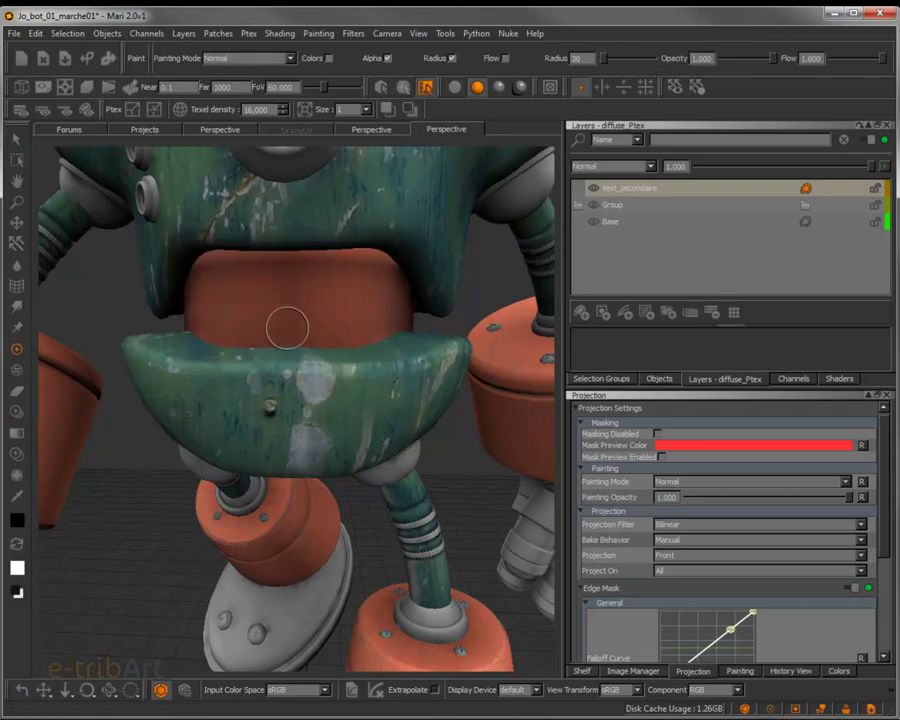
# - Inspect the whole robot from several angles to check the red metal texture on its secondary parts
pyautogui.keyDown('alt'); pyautogui.moveTo(289, 331); pyautogui.dragTo(257, 352); pyautogui.keyUp('alt')
pyautogui.keyDown('alt'); pyautogui.moveTo(257, 352); pyautogui.dragTo(133, 110, button='right'); pyautogui.keyUp('alt')
pyautogui.moveTo(220, 326)
pyautogui.keyDown('alt'); pyautogui.mouseDown()
pyautogui.moveTo(296, 312)
pyautogui.moveTo(239, 321)
pyautogui.mouseUp(); pyautogui.keyUp('alt')
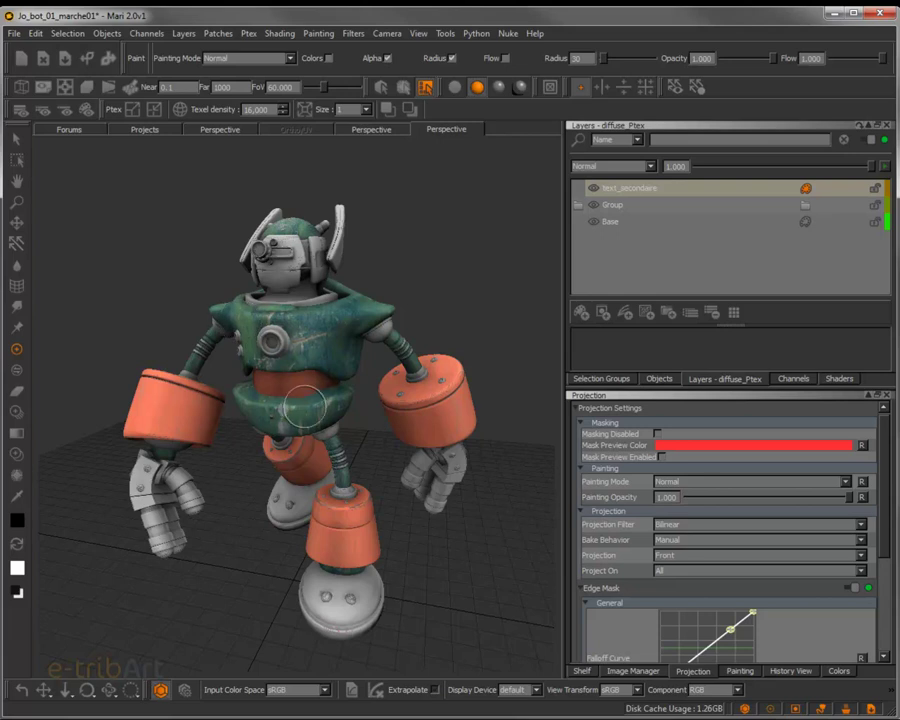
pyautogui.moveTo(290, 410)
pyautogui.keyDown('alt'); pyautogui.mouseDown()
pyautogui.moveTo(398, 412)
pyautogui.moveTo(244, 413)
pyautogui.moveTo(284, 412)
pyautogui.mouseUp(); pyautogui.keyUp('alt')
pyautogui.keyDown('alt'); pyautogui.moveTo(284, 413); pyautogui.dragTo(261, 397, button='right'); pyautogui.keyUp('alt')
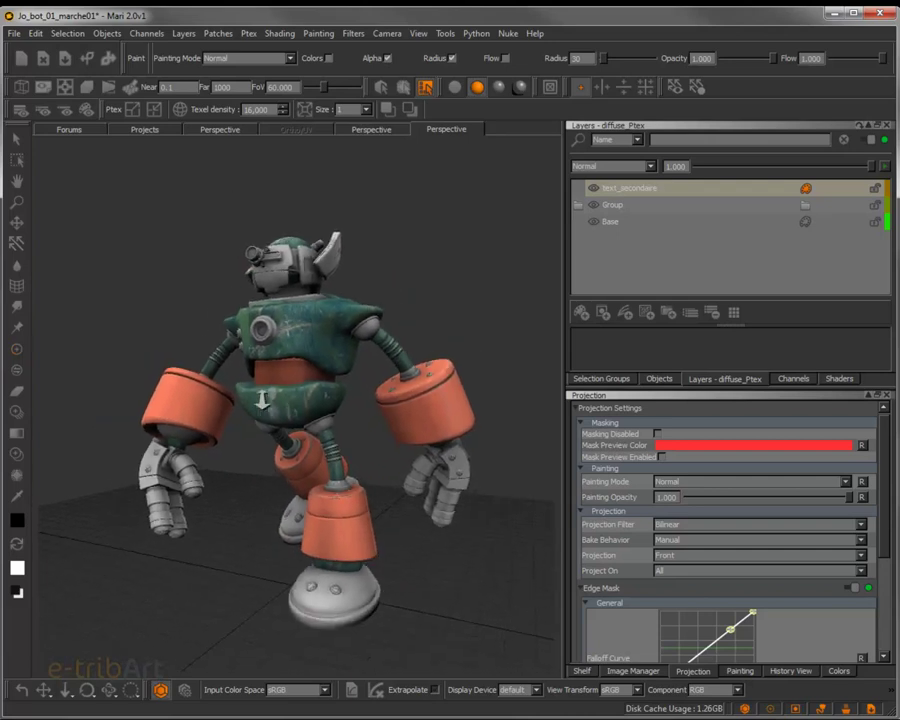
pyautogui.keyDown('alt'); pyautogui.moveTo(258, 404); pyautogui.dragTo(237, 397, button='middle'); pyautogui.keyUp('alt')
pyautogui.moveTo(236, 398)
pyautogui.keyDown('alt'); pyautogui.mouseDown()
pyautogui.moveTo(284, 440)
pyautogui.moveTo(330, 442)
pyautogui.moveTo(293, 430)
pyautogui.moveTo(317, 452)
pyautogui.moveTo(333, 437)
pyautogui.moveTo(325, 433)
pyautogui.mouseUp(); pyautogui.keyUp('alt')
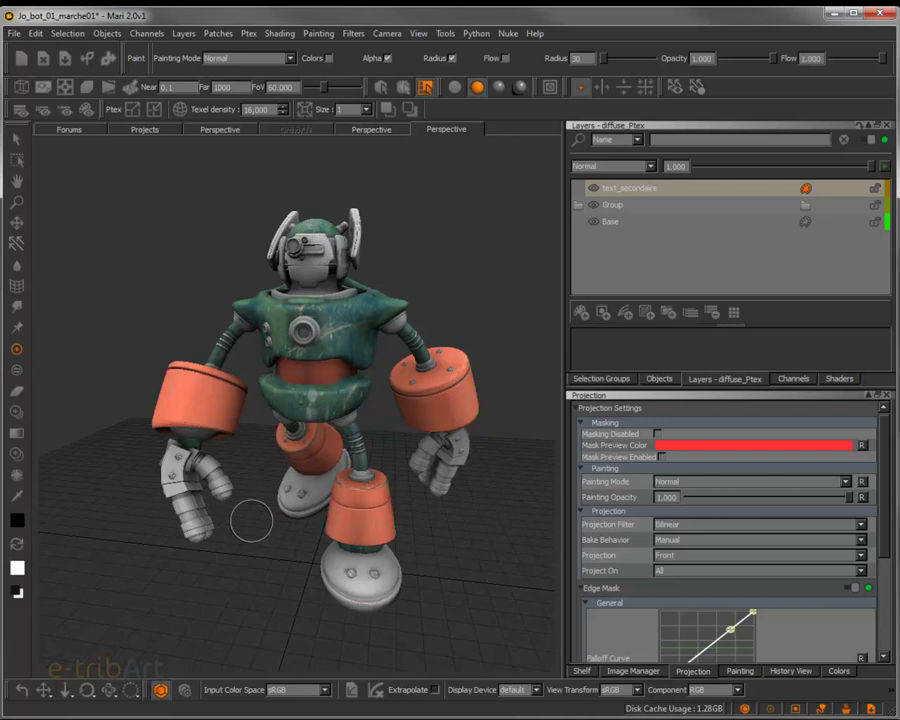
# - Import the Photoshop brush file Rust_Grunge_Brushes.abr from G:/000- DATA/EXERCICE_MARI/JO_Bot_Robot/Brosses_photoshop
pyautogui.click(444, 36)
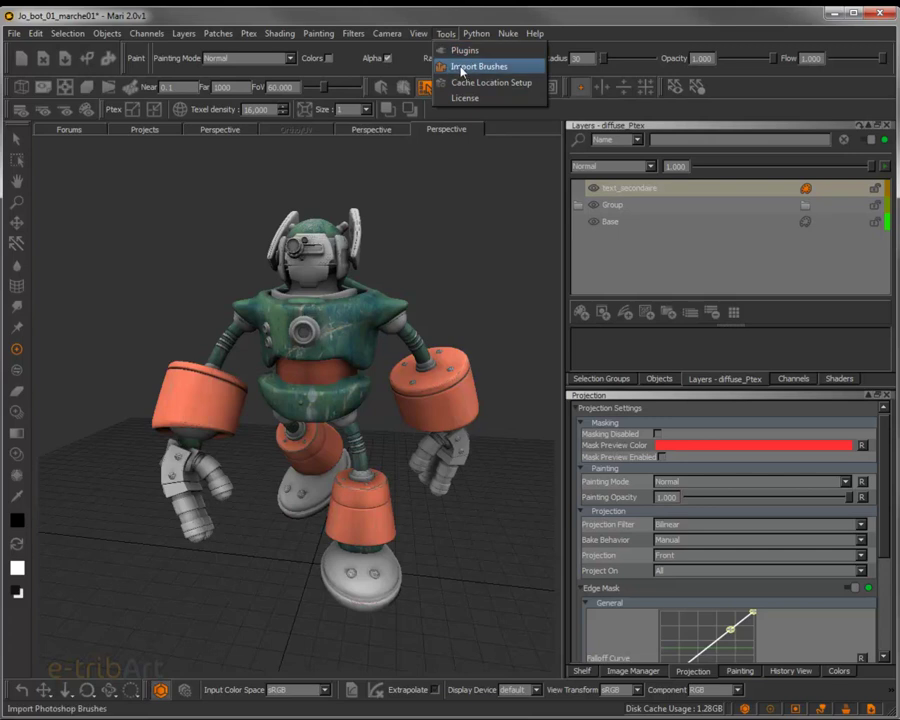
pyautogui.click(461, 68)
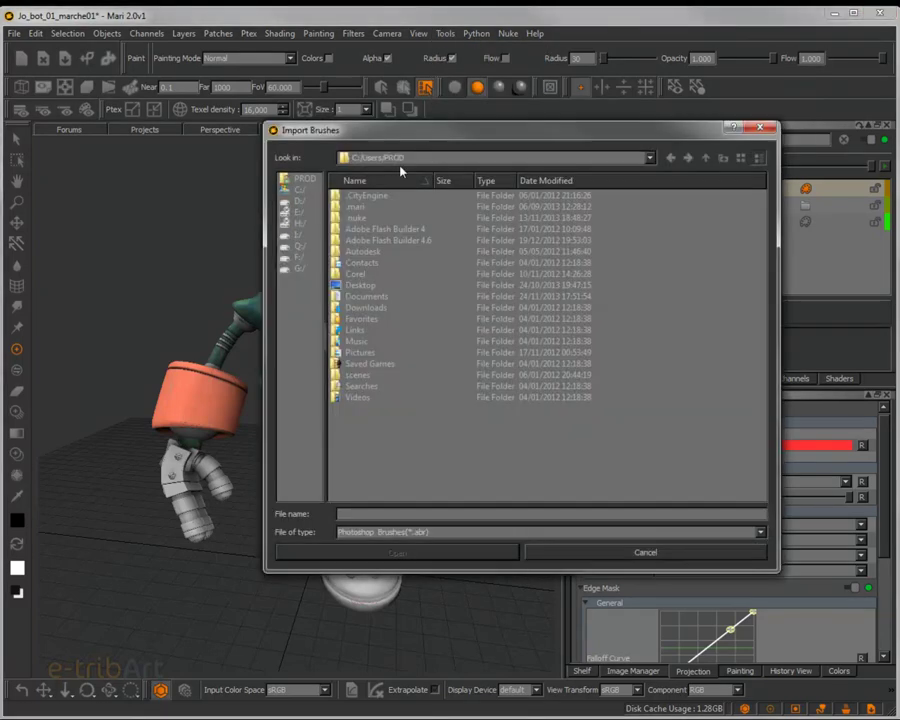
pyautogui.click(300, 268)
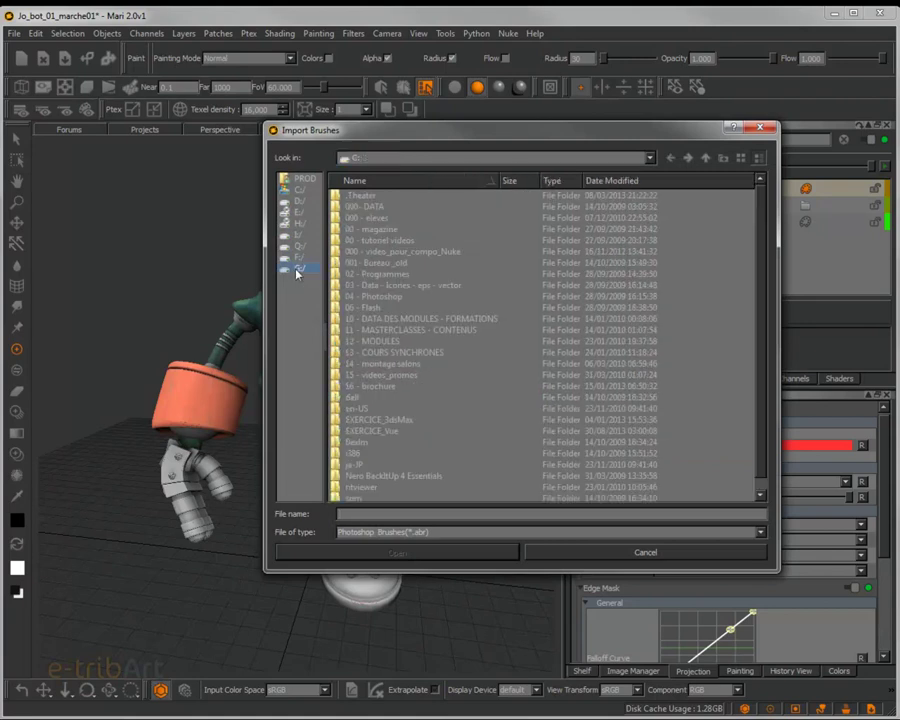
pyautogui.doubleClick(359, 208)
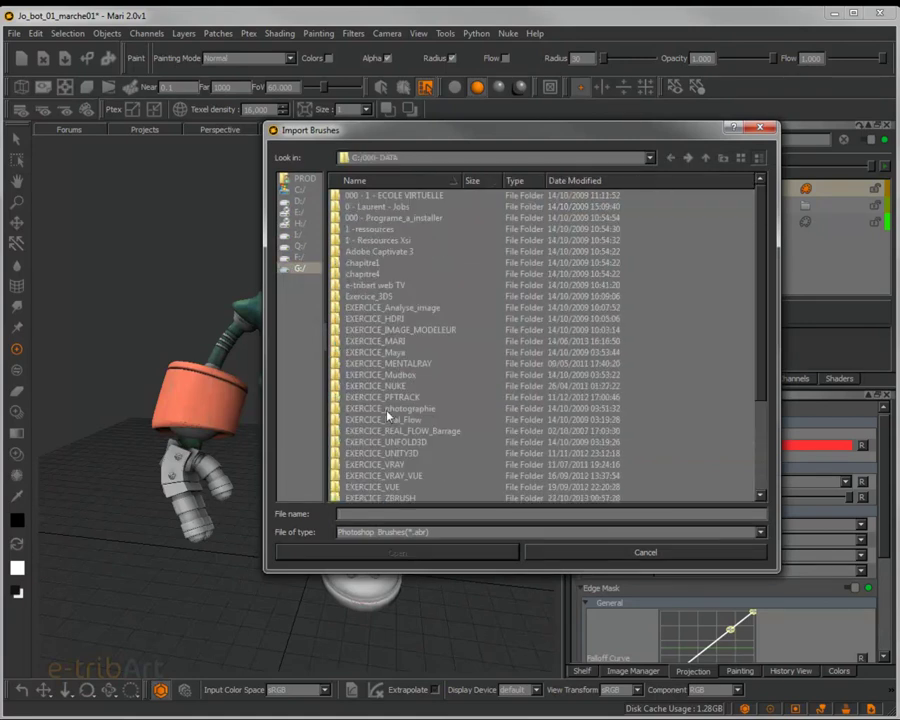
pyautogui.doubleClick(373, 344)
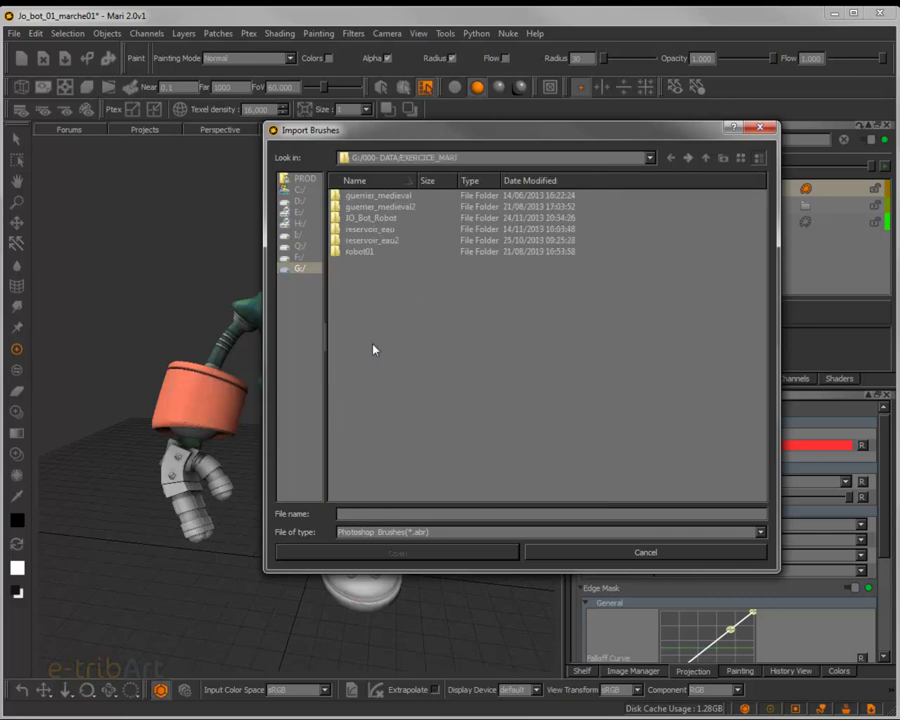
pyautogui.doubleClick(371, 218)
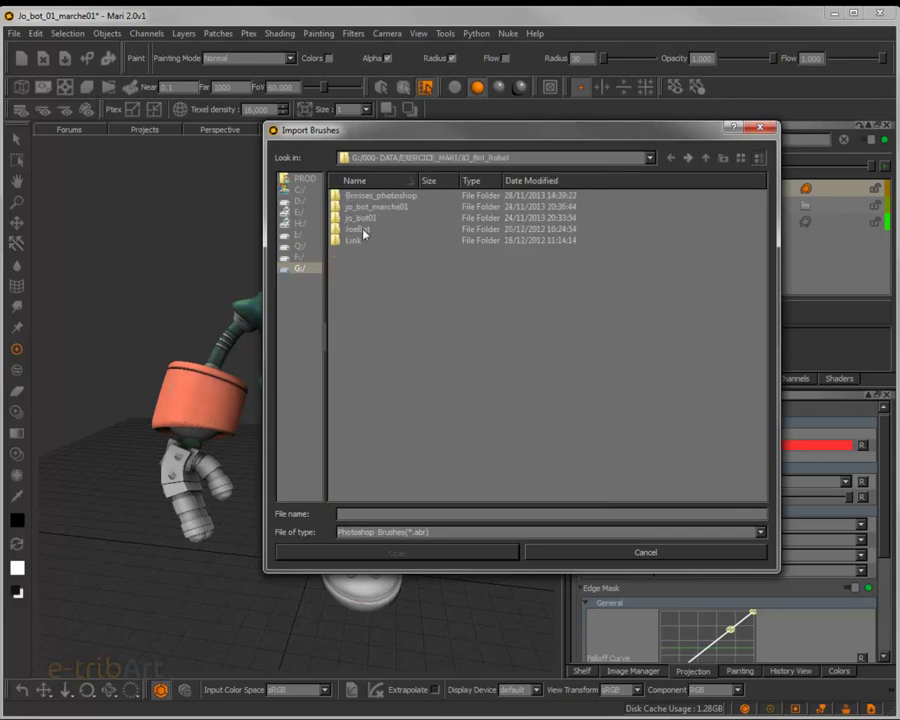
pyautogui.doubleClick(374, 196)
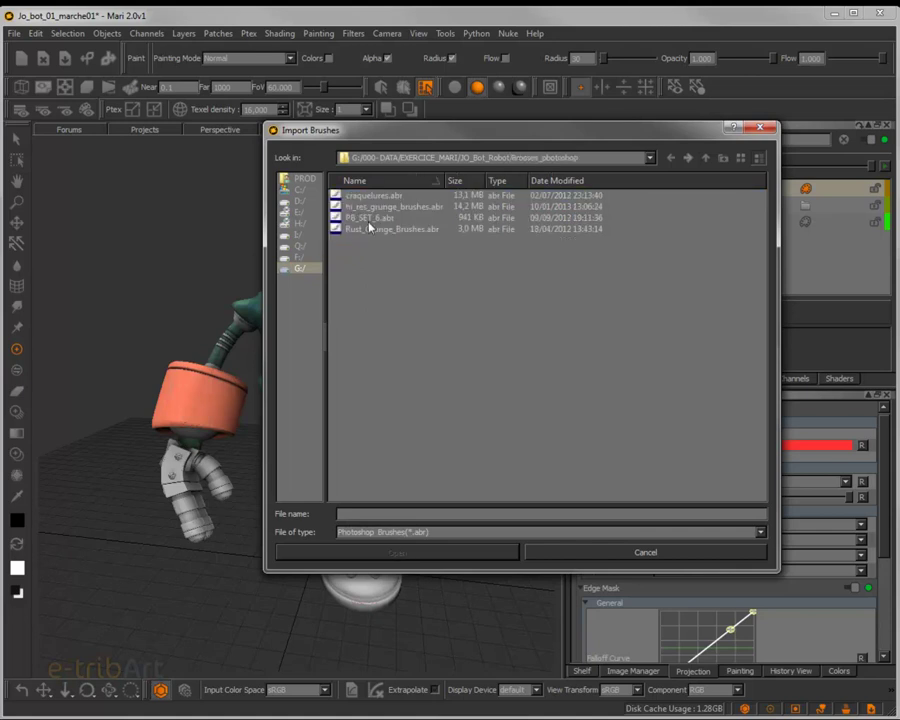
pyautogui.click(360, 235)
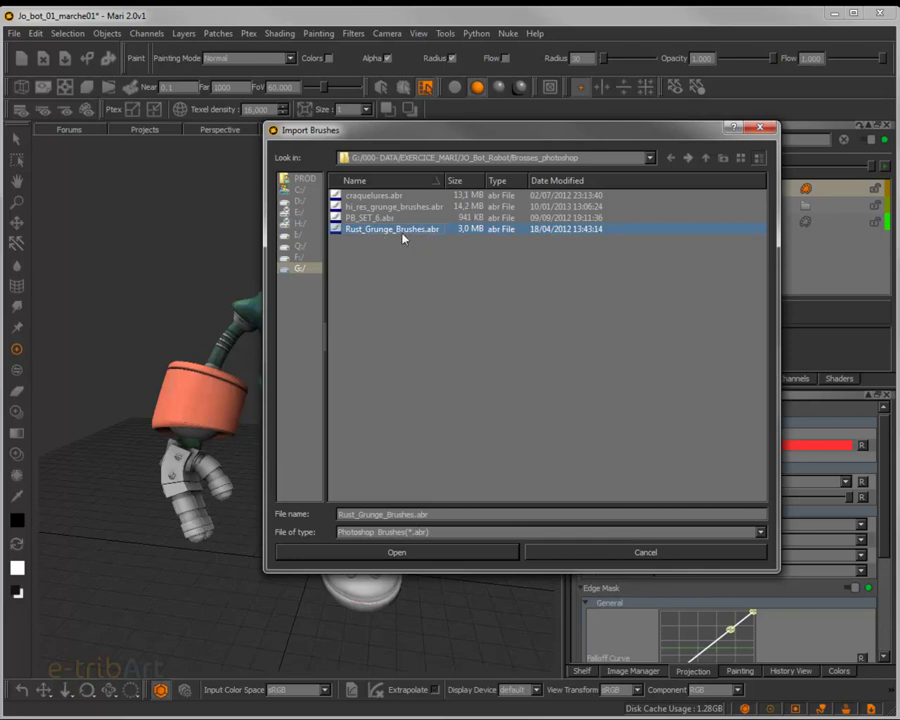
pyautogui.doubleClick(401, 231)
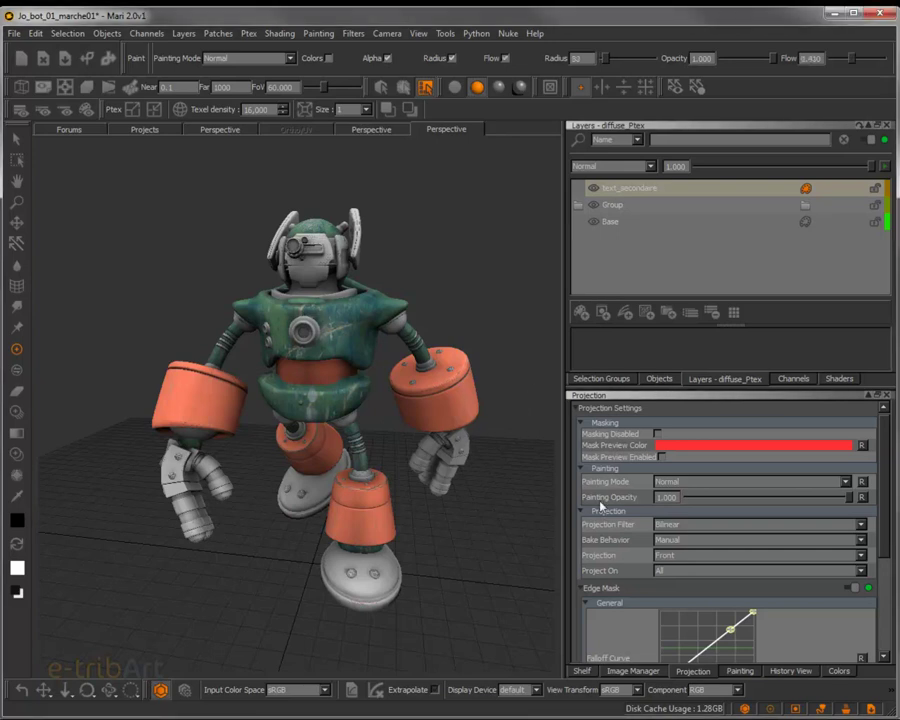
# - Display the brush shelf and pick a rust grunge brush from the Rust_Grunge_Brushes.abr set in the pop-up shelf
pyautogui.click(583, 671)
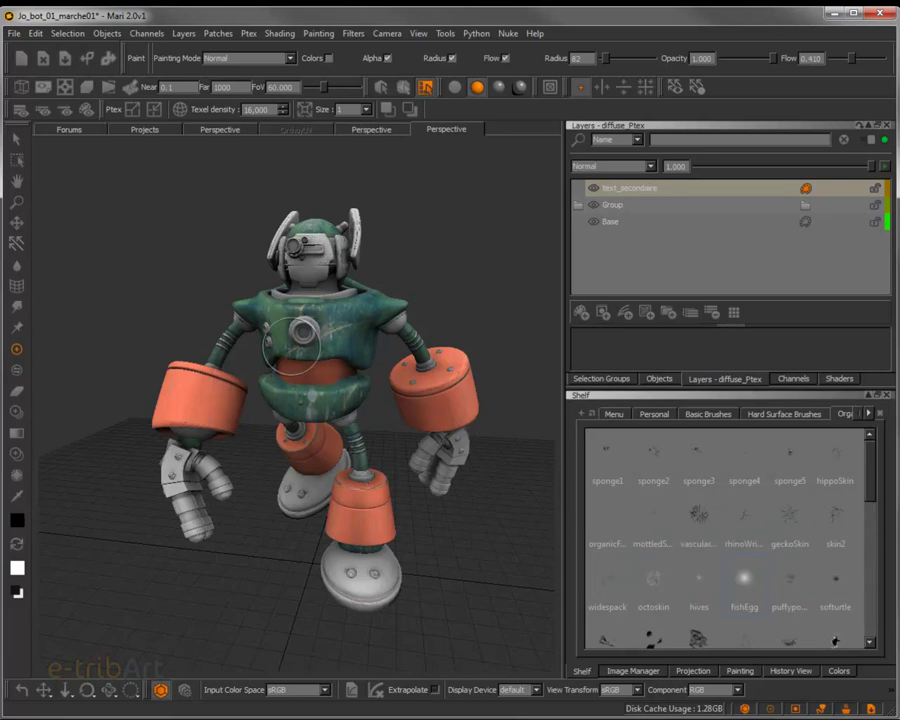
pyautogui.press('m')
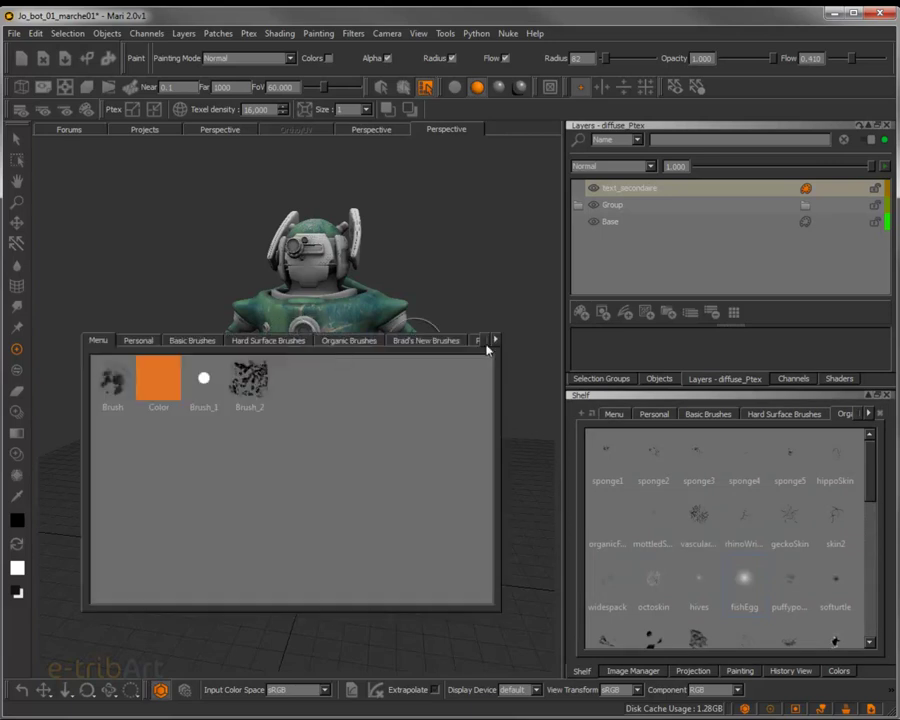
pyautogui.click(494, 341)
pyautogui.click(494, 341)
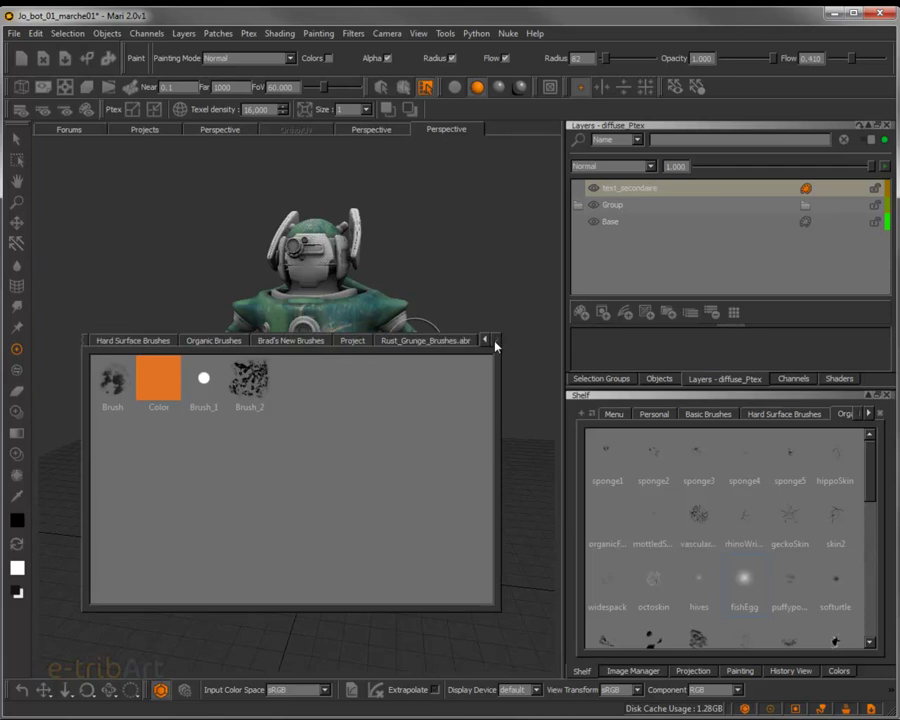
pyautogui.click(428, 341)
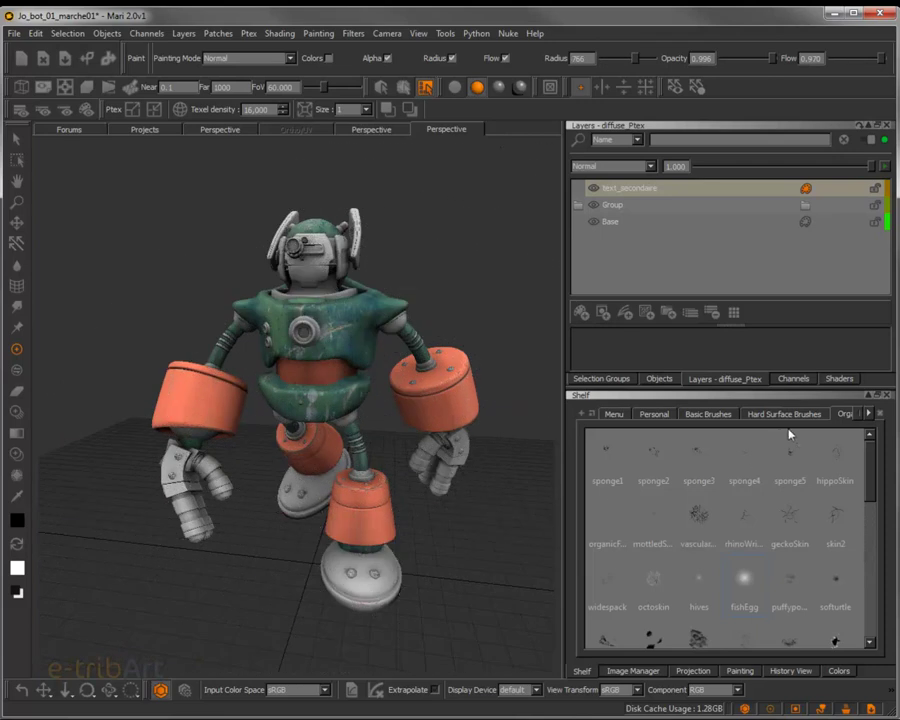
# - Show the imported Rust_Grunge_Brushes.abr set in the docked shelf and look over its brushes
pyautogui.click(869, 414)
pyautogui.click(869, 414)
pyautogui.click(869, 414)
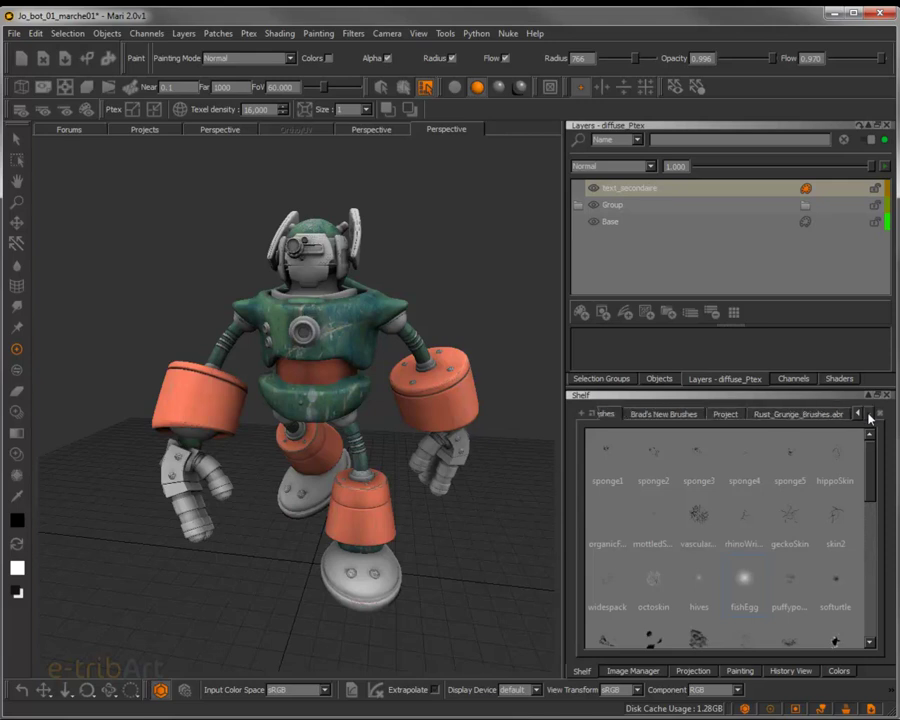
pyautogui.click(792, 416)
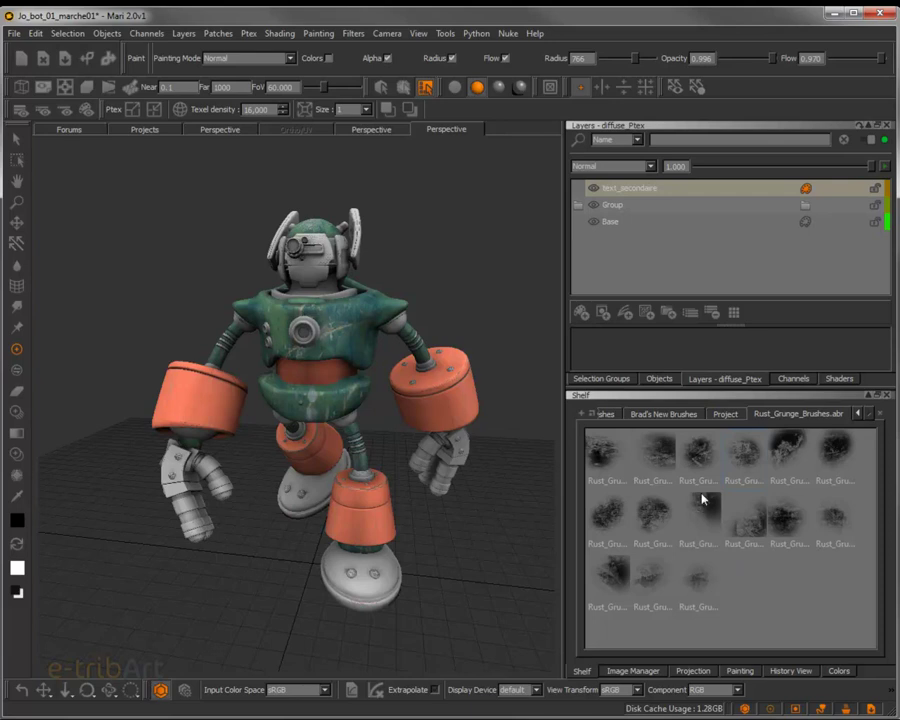
pyautogui.moveTo(684, 513)
# - Review the contents of the shelf's Project, Menu and Personal sets
pyautogui.click(723, 414)
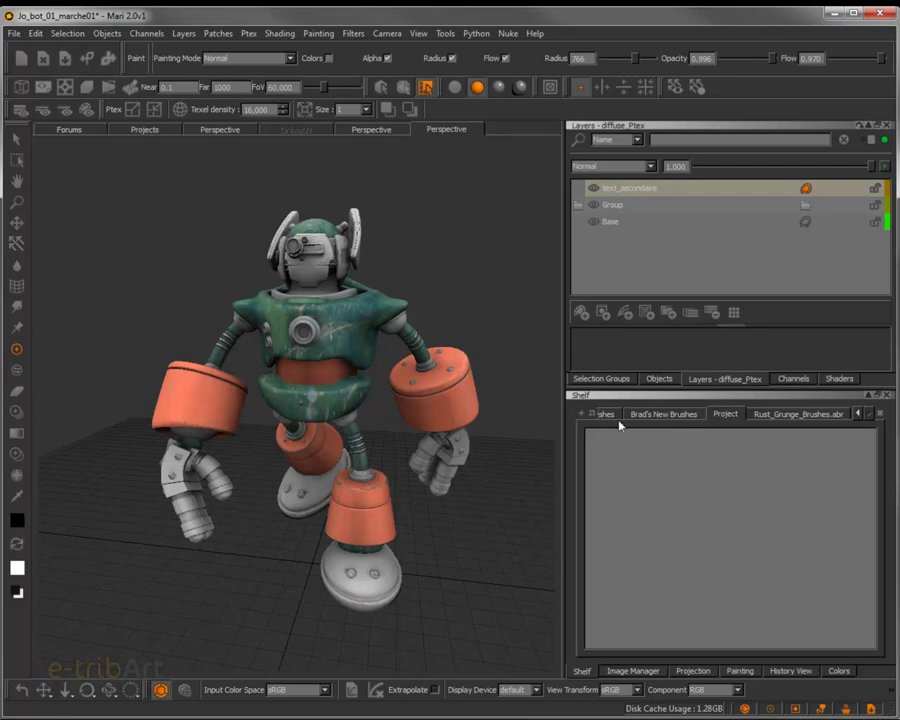
pyautogui.click(860, 414)
pyautogui.click(860, 414)
pyautogui.click(860, 414)
pyautogui.click(860, 414)
pyautogui.click(860, 414)
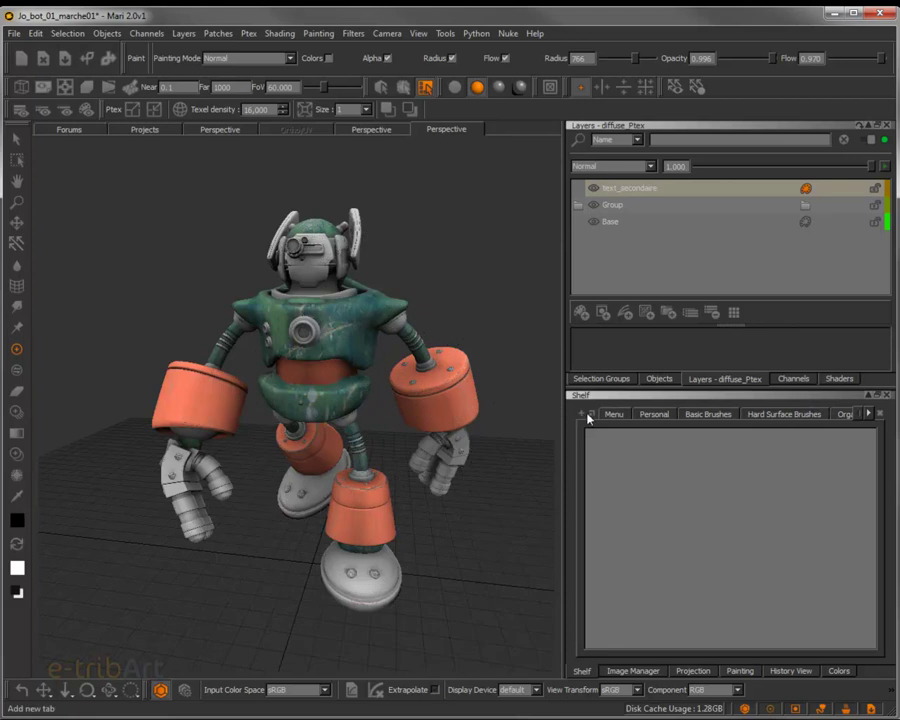
pyautogui.click(614, 414)
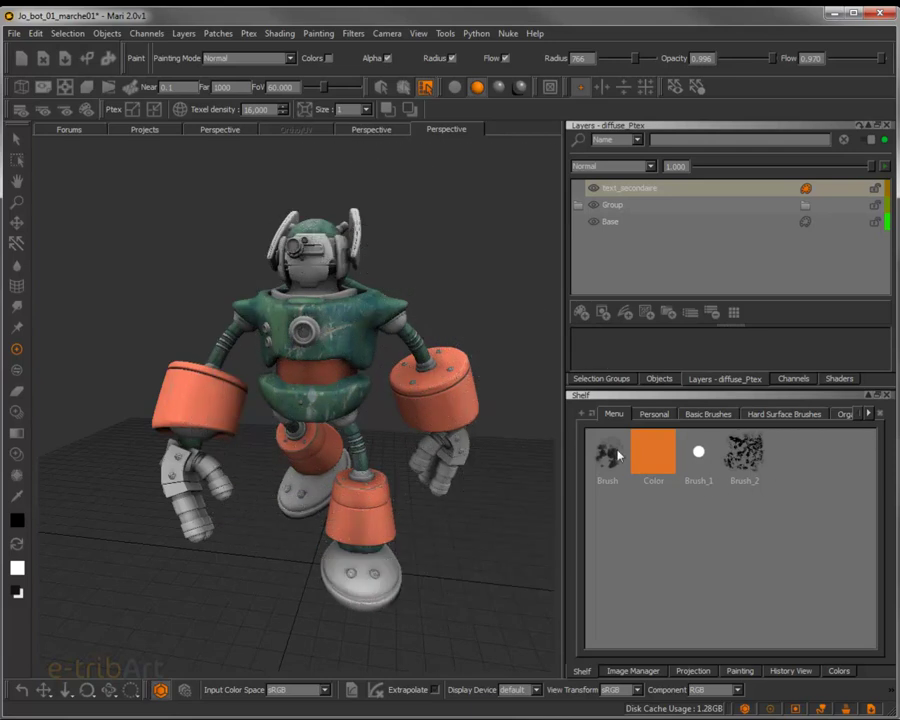
pyautogui.click(656, 414)
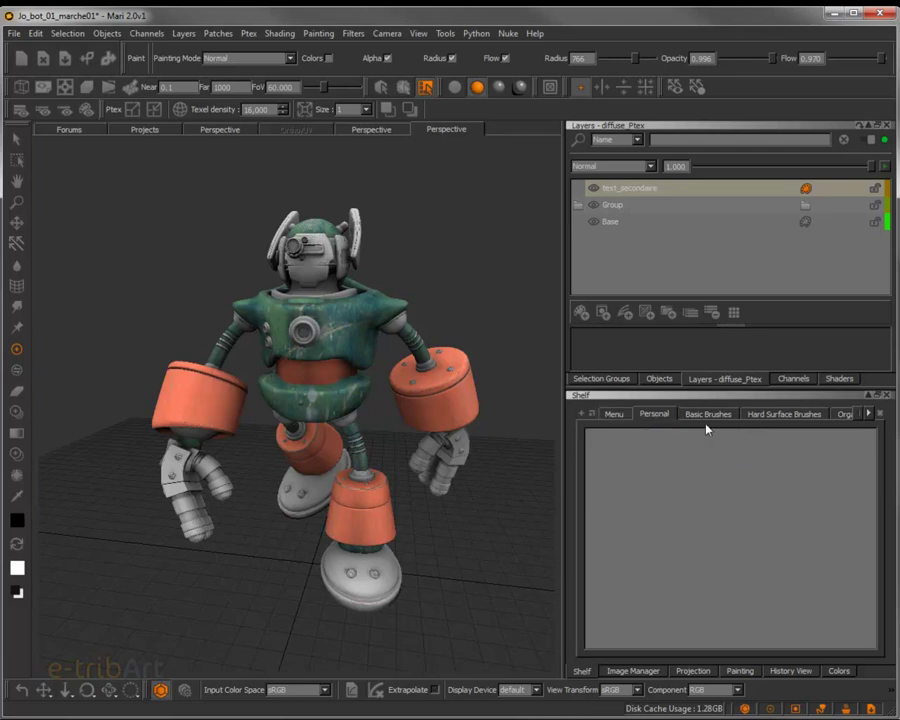
# - Return to the Rust_Grunge_Brushes.abr set and select the small round grunge brush ending its second row
pyautogui.click(869, 414)
pyautogui.click(830, 415)
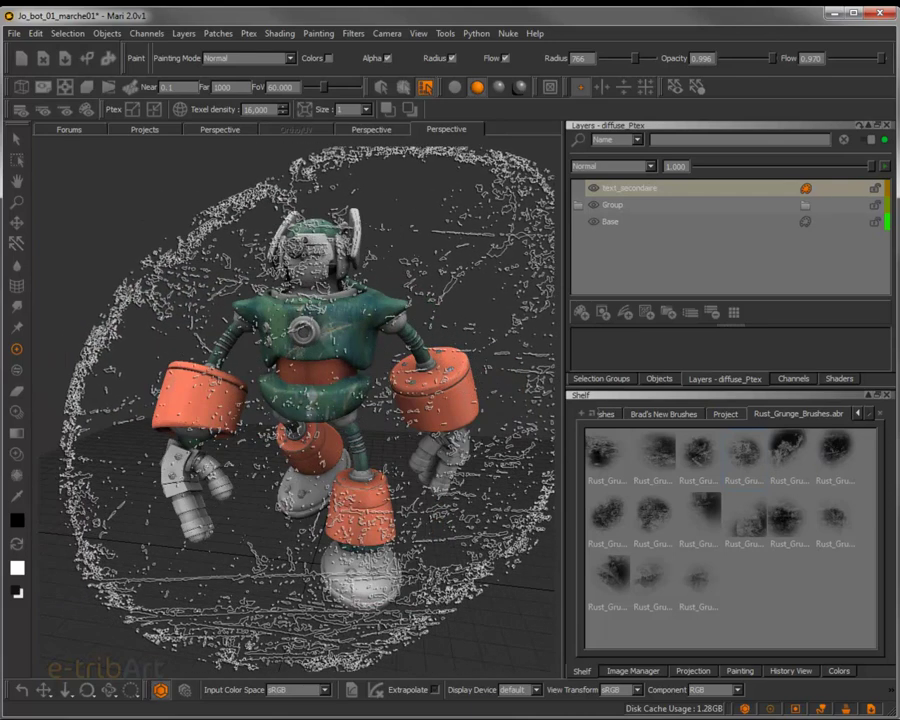
pyautogui.click(829, 516)
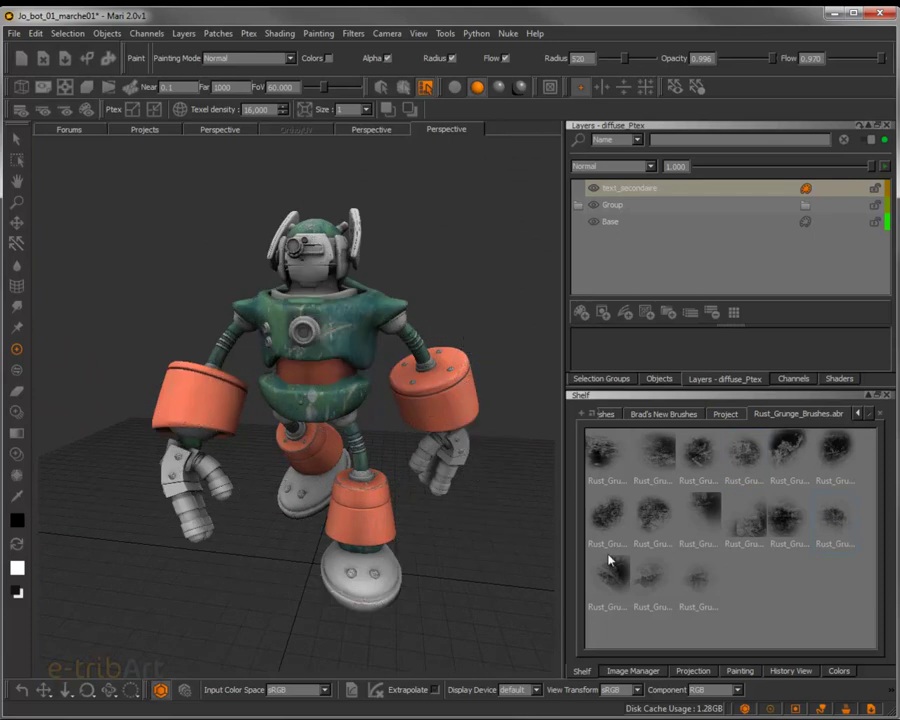
# - Select the last brush of the Rust_Grunge_Brushes.abr set and reduce its radius to 62 for painting the robot's right forearm cylinder
pyautogui.click(698, 580)
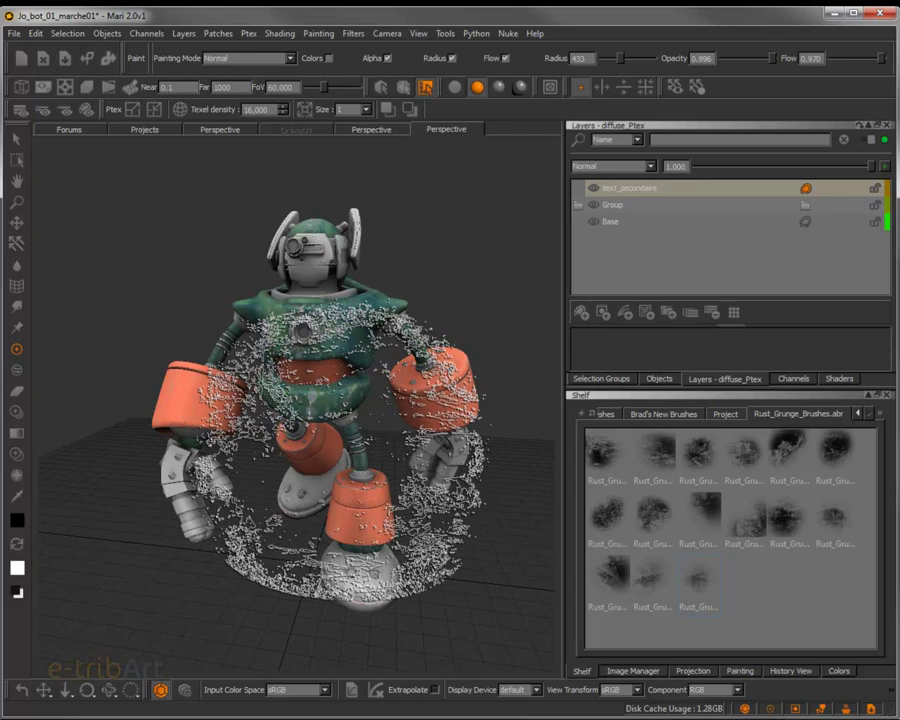
pyautogui.press('r')
pyautogui.moveTo(326, 436)
pyautogui.mouseDown()
pyautogui.moveTo(305, 436)
pyautogui.moveTo(320, 420)
pyautogui.moveTo(328, 435)
pyautogui.mouseUp()
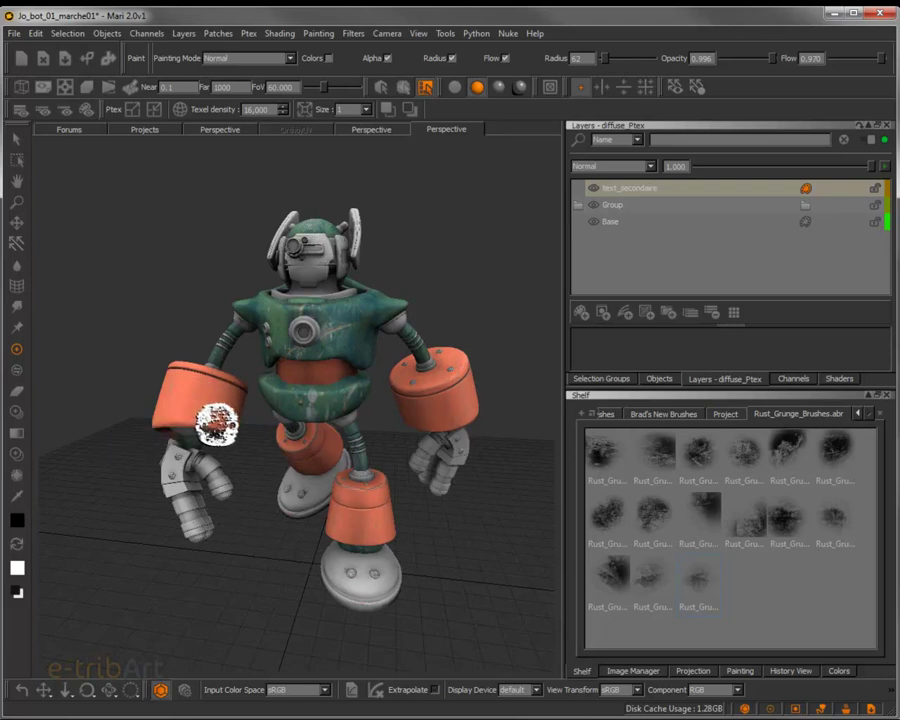
pyautogui.keyDown('alt'); pyautogui.moveTo(217, 424); pyautogui.dragTo(227, 428); pyautogui.keyUp('alt')
pyautogui.keyDown('alt'); pyautogui.moveTo(227, 428); pyautogui.dragTo(285, 458, button='right'); pyautogui.keyUp('alt')
pyautogui.keyDown('alt'); pyautogui.moveTo(254, 458); pyautogui.dragTo(414, 458, button='middle'); pyautogui.keyUp('alt')
pyautogui.moveTo(410, 456)
pyautogui.keyDown('alt'); pyautogui.mouseDown()
pyautogui.moveTo(387, 443)
pyautogui.moveTo(356, 458)
pyautogui.mouseUp(); pyautogui.keyUp('alt')
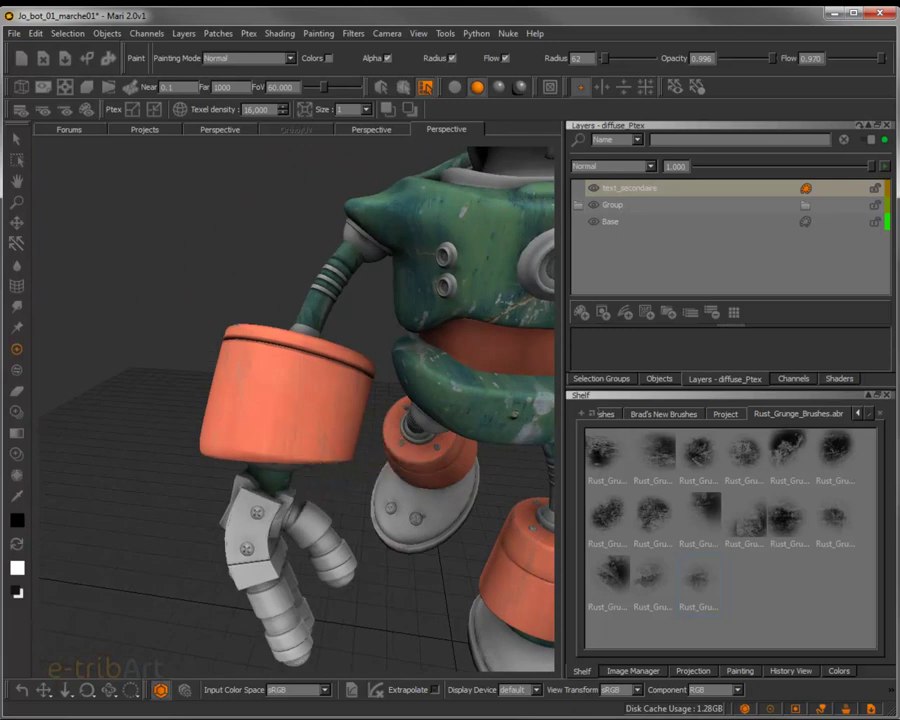
# - Load the MetalPainted005 image into Paint Through and paint its scratches across the front of the right forearm cylinder
pyautogui.click(632, 671)
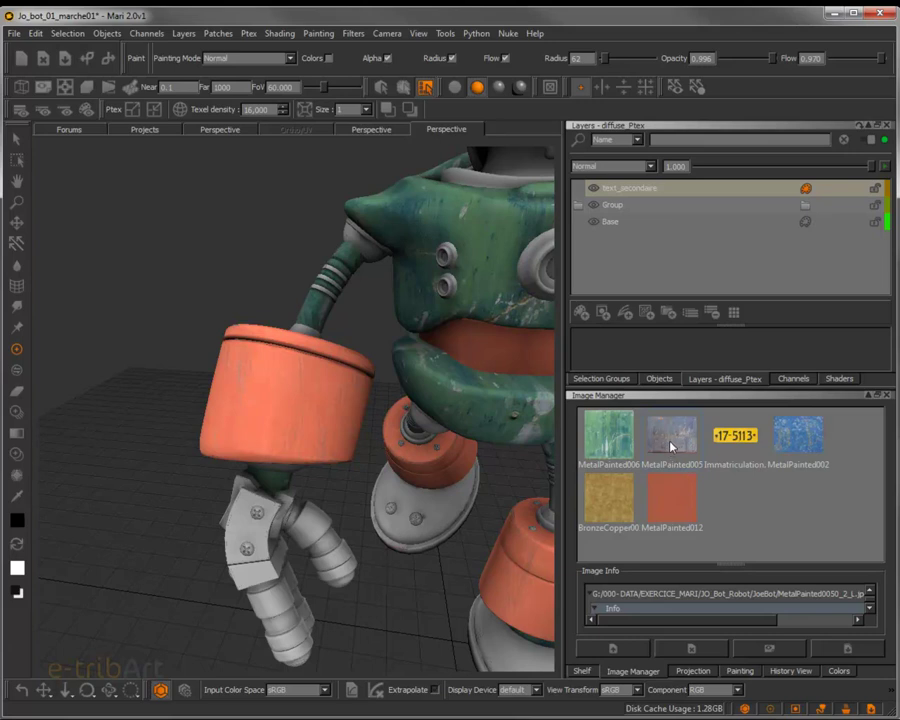
pyautogui.moveTo(672, 446)
pyautogui.mouseDown()
pyautogui.moveTo(510, 458)
pyautogui.moveTo(243, 386)
pyautogui.moveTo(250, 390)
pyautogui.mouseUp()
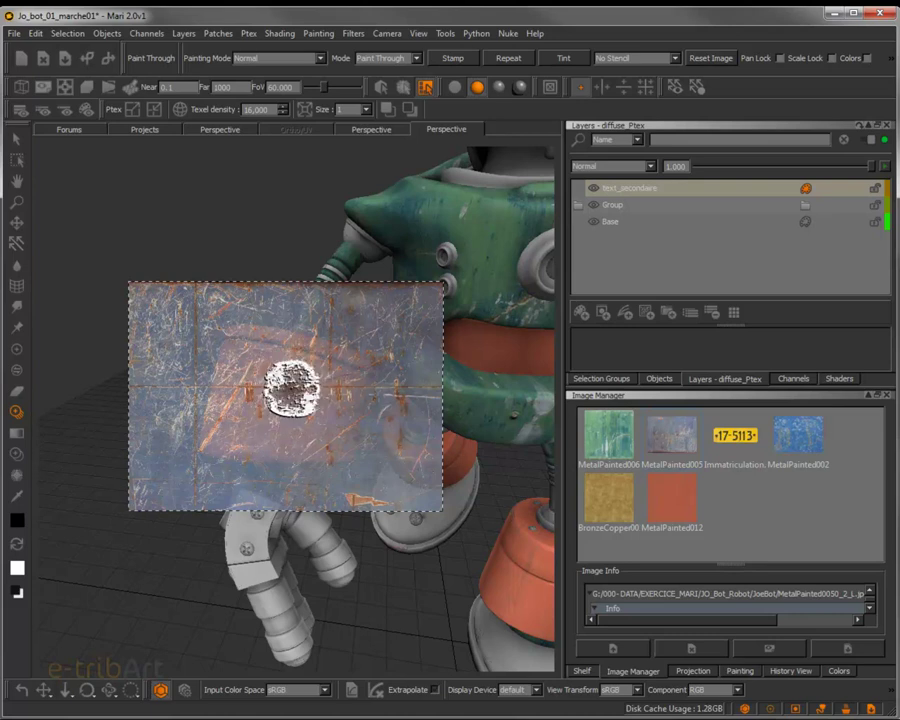
pyautogui.moveTo(292, 389); pyautogui.dragTo(297, 389)
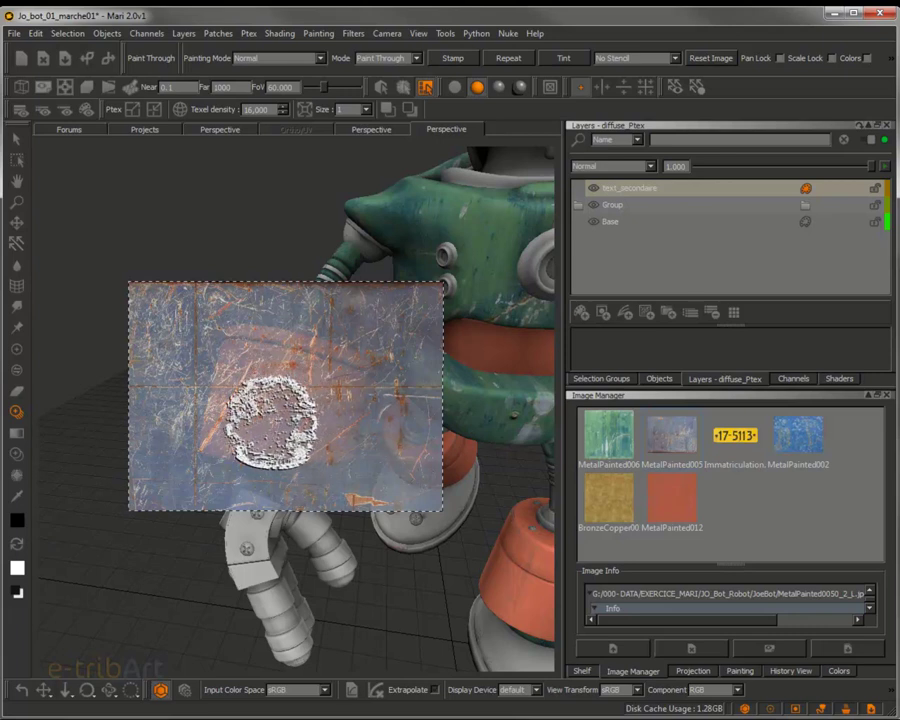
pyautogui.moveTo(272, 375)
pyautogui.mouseDown()
pyautogui.moveTo(251, 418)
pyautogui.moveTo(311, 408)
pyautogui.moveTo(332, 424)
pyautogui.mouseUp()
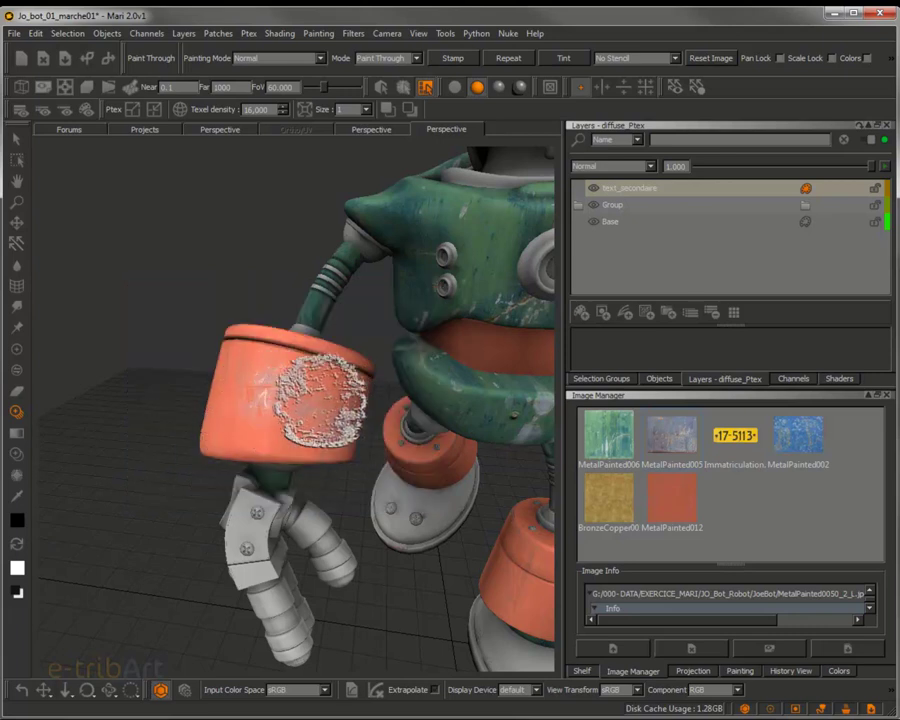
pyautogui.moveTo(225, 356)
pyautogui.mouseDown()
pyautogui.moveTo(222, 428)
pyautogui.moveTo(306, 426)
pyautogui.moveTo(304, 450)
pyautogui.mouseUp()
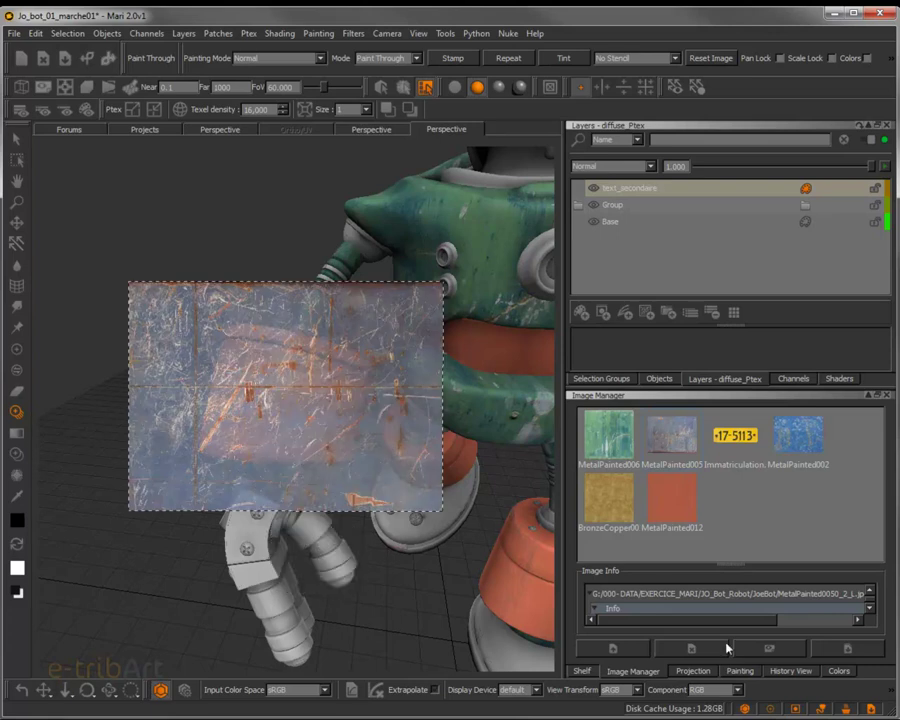
# - Enable the mask preview in the projection settings and paint more scratches over the lower part of the right forearm cylinder
pyautogui.click(692, 670)
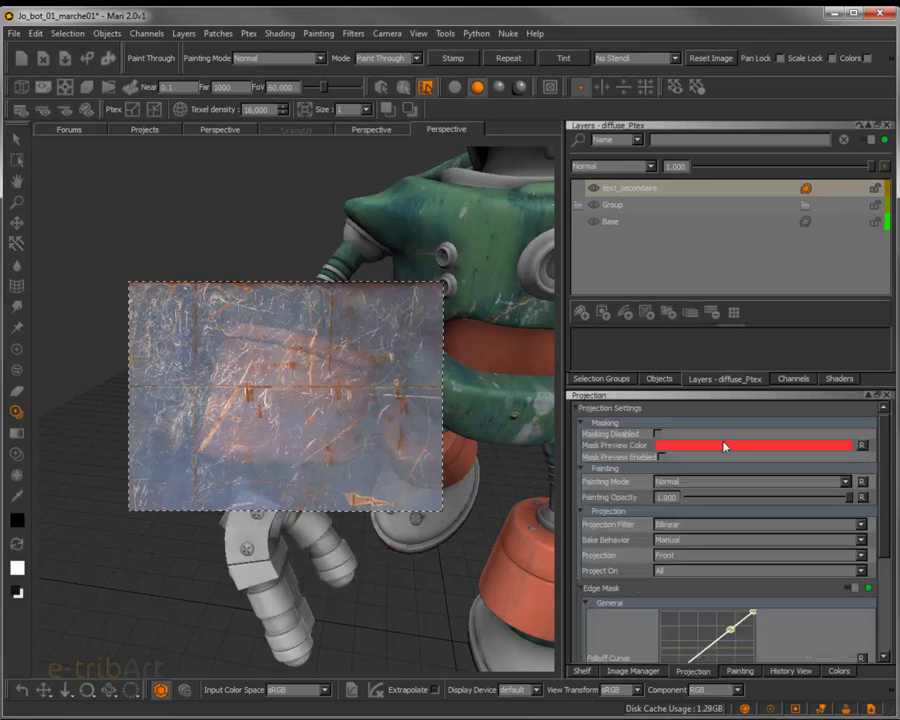
pyautogui.click(662, 457)
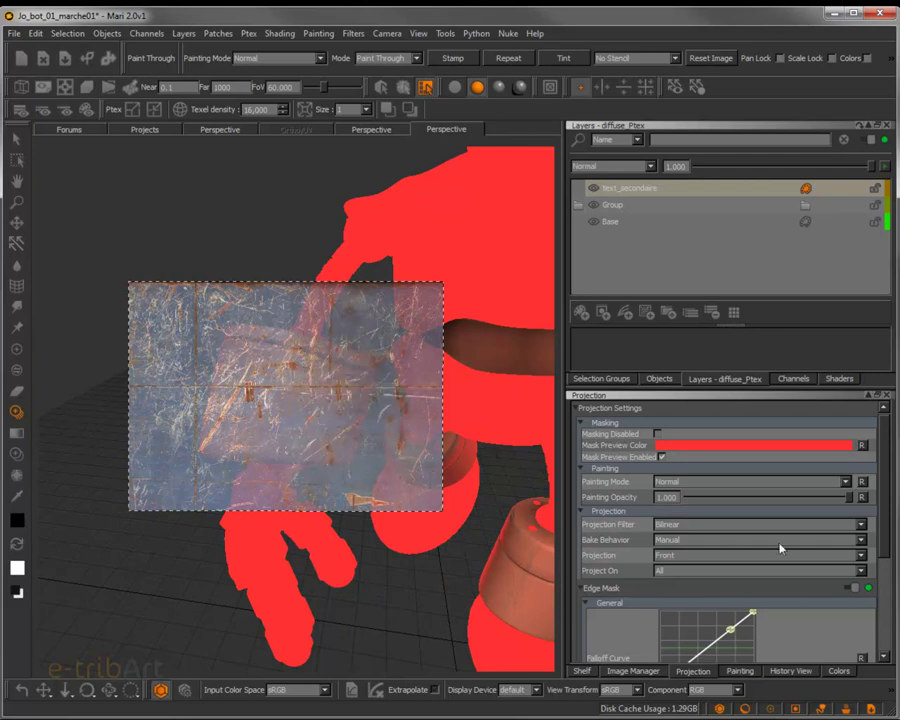
pyautogui.moveTo(323, 386)
pyautogui.mouseDown()
pyautogui.moveTo(313, 430)
pyautogui.moveTo(382, 540)
pyautogui.moveTo(343, 462)
pyautogui.mouseUp()
pyautogui.press('p')
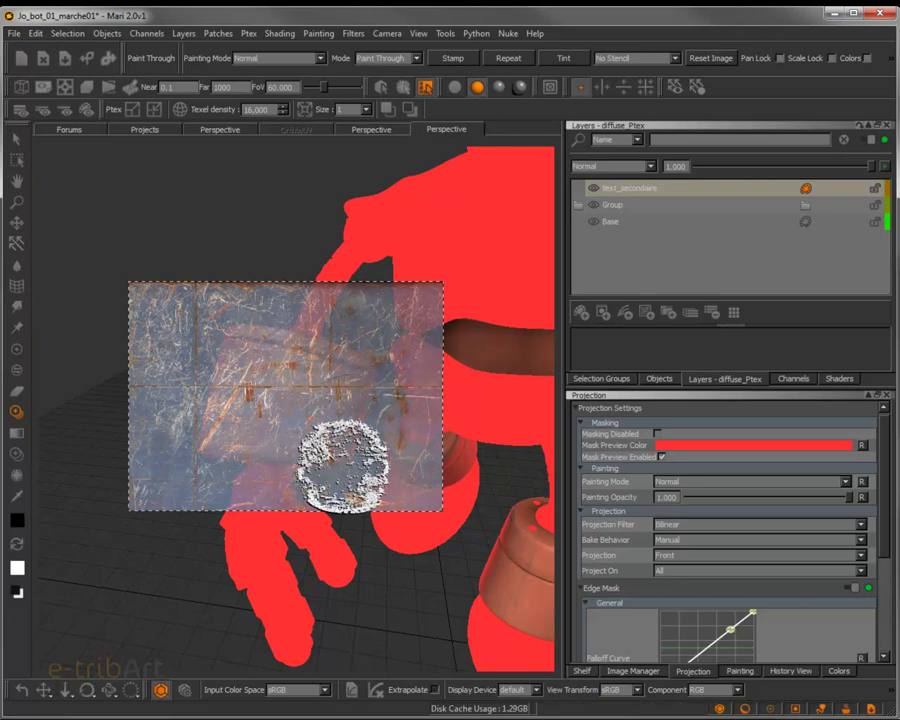
# - Paint scratched metal through the MetalPainted005 image onto another side of the right forearm cylinder and bake it
pyautogui.moveTo(348, 408)
pyautogui.keyDown('alt'); pyautogui.mouseDown()
pyautogui.moveTo(295, 411)
pyautogui.moveTo(231, 354)
pyautogui.moveTo(292, 386)
pyautogui.mouseUp(); pyautogui.keyUp('alt')
pyautogui.moveTo(272, 410); pyautogui.dragTo(198, 355, button='middle')
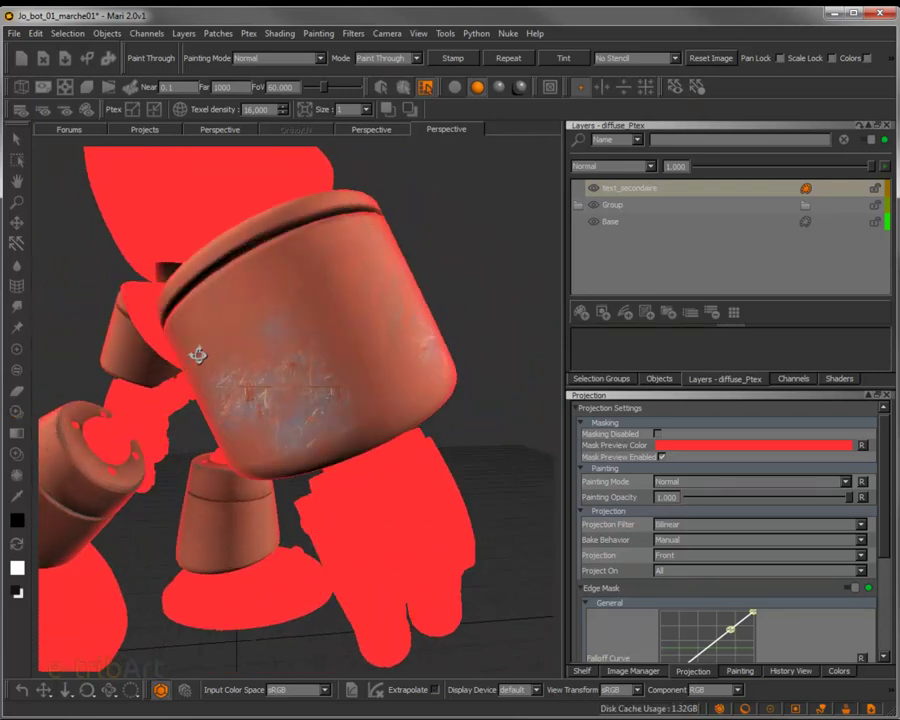
pyautogui.keyDown('alt'); pyautogui.moveTo(198, 355); pyautogui.dragTo(201, 356); pyautogui.keyUp('alt')
pyautogui.press('o')
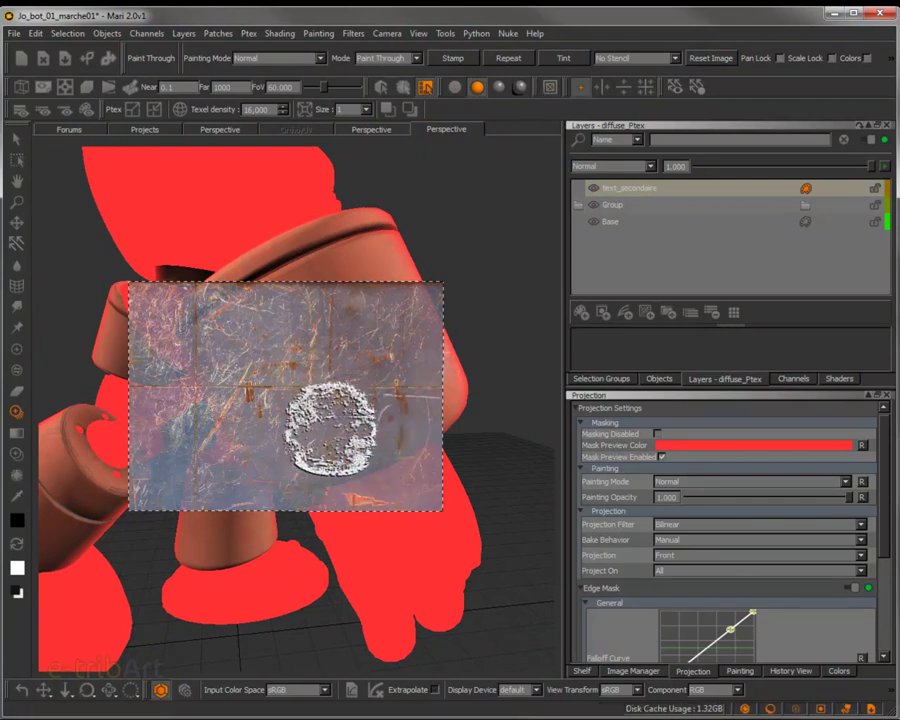
pyautogui.moveTo(288, 390); pyautogui.dragTo(252, 380, button='middle')
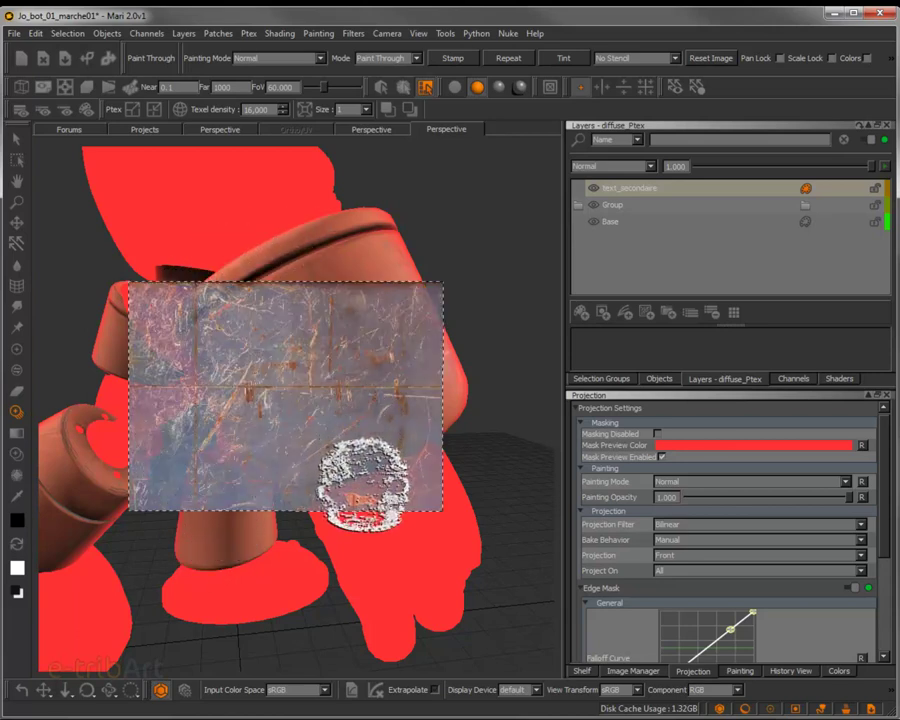
pyautogui.moveTo(287, 390)
pyautogui.keyDown('alt'); pyautogui.mouseDown(button='middle')
pyautogui.moveTo(309, 429)
pyautogui.moveTo(284, 392)
pyautogui.mouseUp(button='middle'); pyautogui.keyUp('alt')
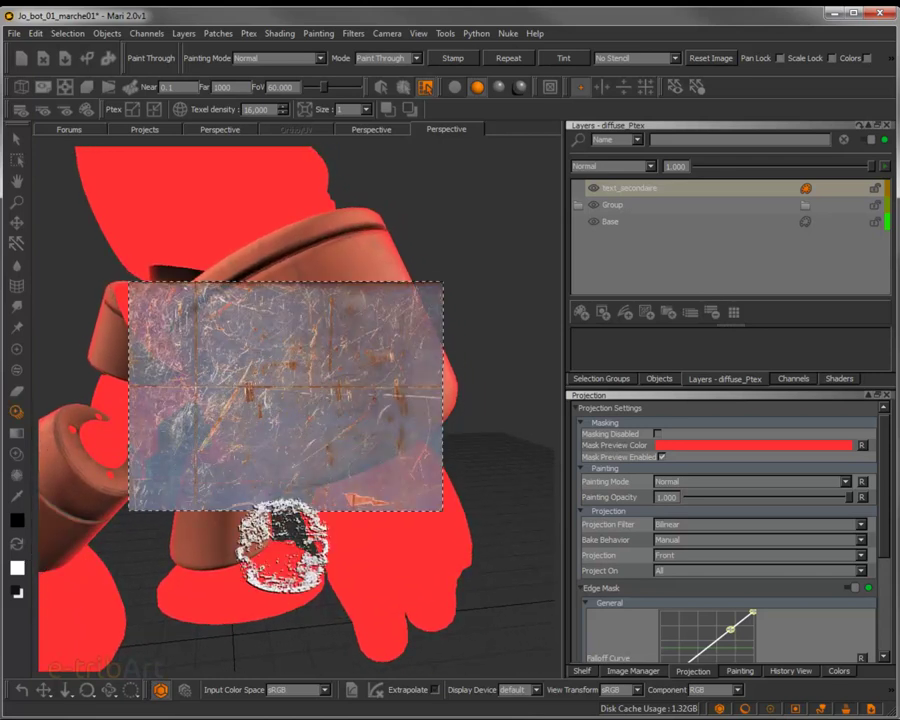
pyautogui.press('p')
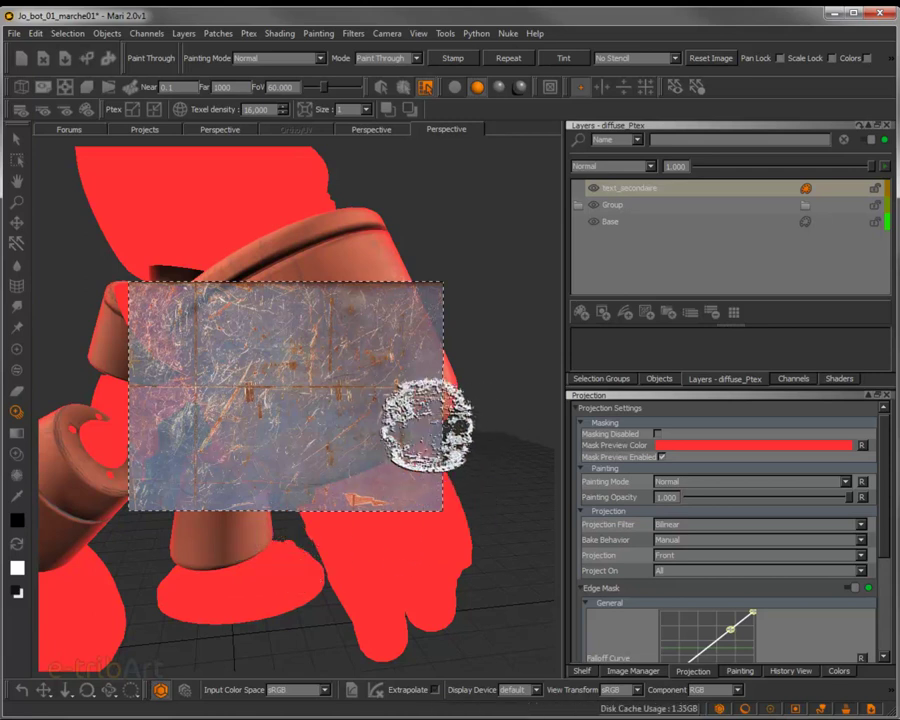
# - Rotate the paint-through image to match the forearm's tilt and shrink the brush for finer scratches
pyautogui.keyDown('alt'); pyautogui.moveTo(370, 392); pyautogui.dragTo(338, 493, button='middle'); pyautogui.keyUp('alt')
pyautogui.moveTo(344, 416)
pyautogui.mouseDown(button='middle')
pyautogui.moveTo(346, 477)
pyautogui.moveTo(297, 505)
pyautogui.moveTo(378, 390)
pyautogui.moveTo(388, 427)
pyautogui.moveTo(341, 492)
pyautogui.moveTo(253, 428)
pyautogui.moveTo(410, 465)
pyautogui.mouseUp(button='middle')
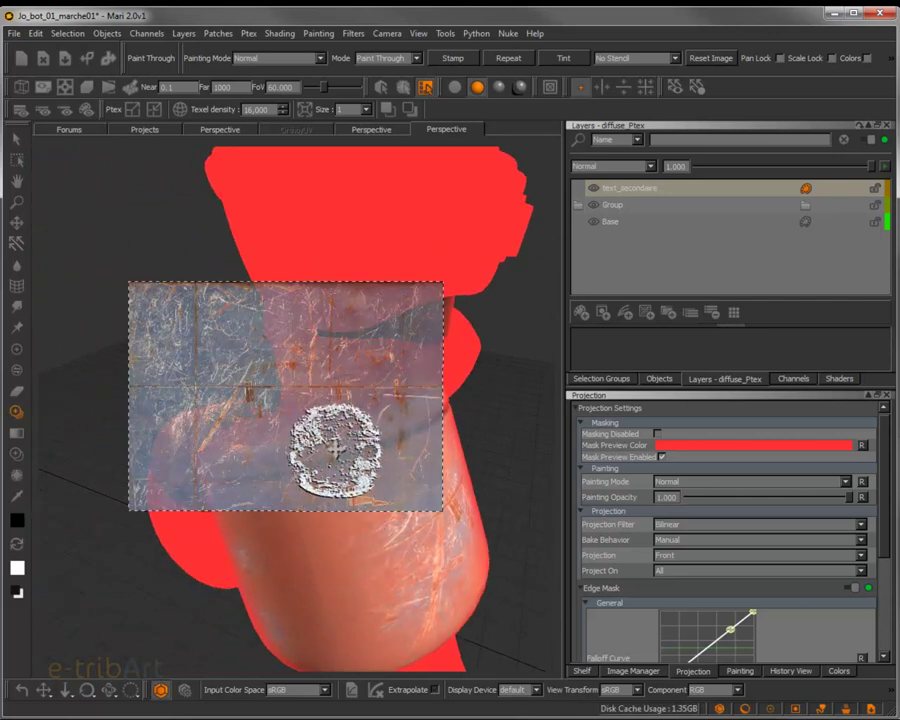
pyautogui.moveTo(336, 449)
pyautogui.mouseDown()
pyautogui.moveTo(376, 509)
pyautogui.moveTo(394, 486)
pyautogui.mouseUp()
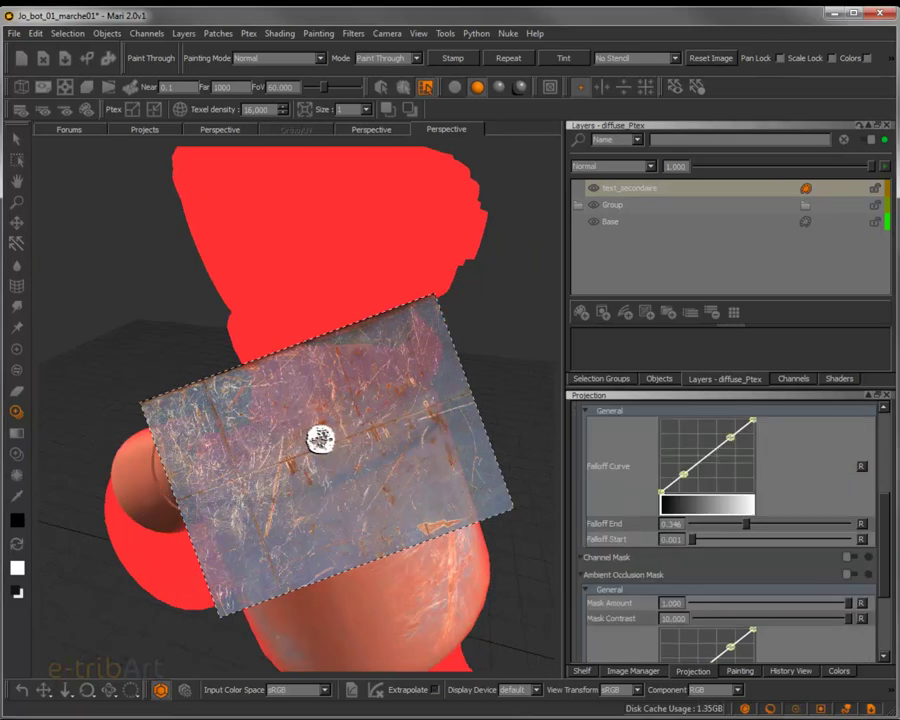
pyautogui.moveTo(320, 438)
pyautogui.mouseDown(button='middle')
pyautogui.moveTo(357, 457)
pyautogui.moveTo(352, 482)
pyautogui.moveTo(315, 442)
pyautogui.moveTo(320, 452)
pyautogui.mouseUp(button='middle')
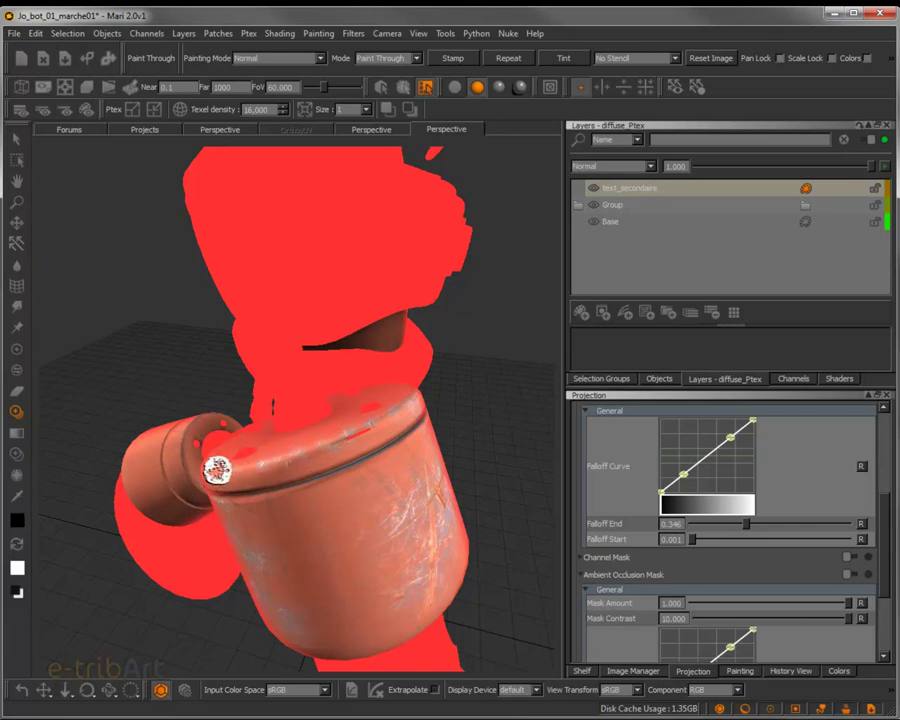
# - Paint fine scratches with the small grunge brush along the rim and side of the right forearm cylinder, then bake them
pyautogui.moveTo(305, 448)
pyautogui.mouseDown()
pyautogui.moveTo(314, 450)
pyautogui.moveTo(305, 481)
pyautogui.mouseUp()
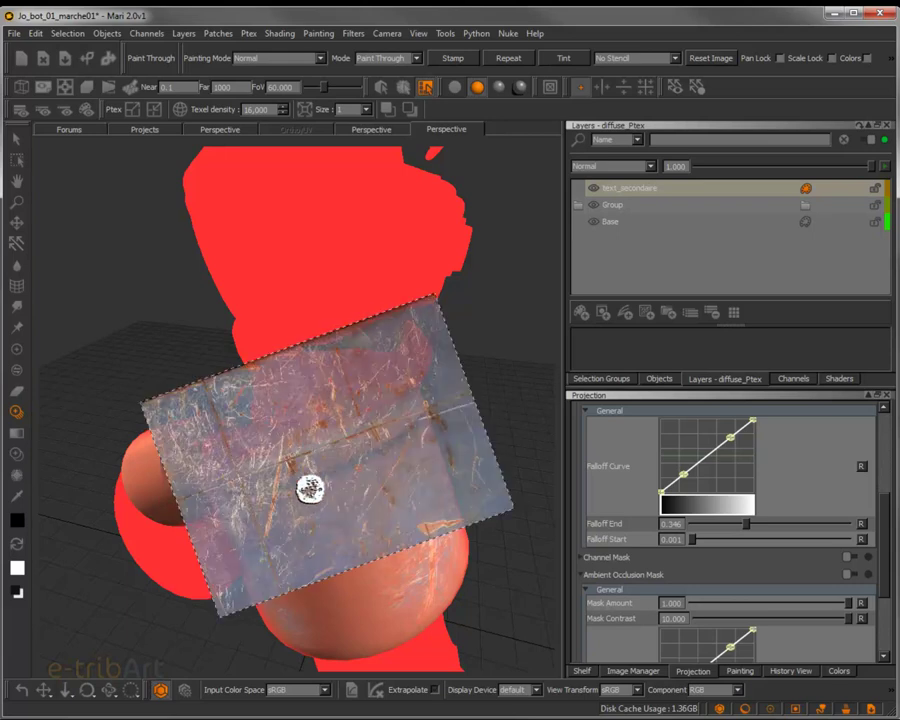
pyautogui.press('v')
pyautogui.press('v')
pyautogui.press('v')
pyautogui.press('v')
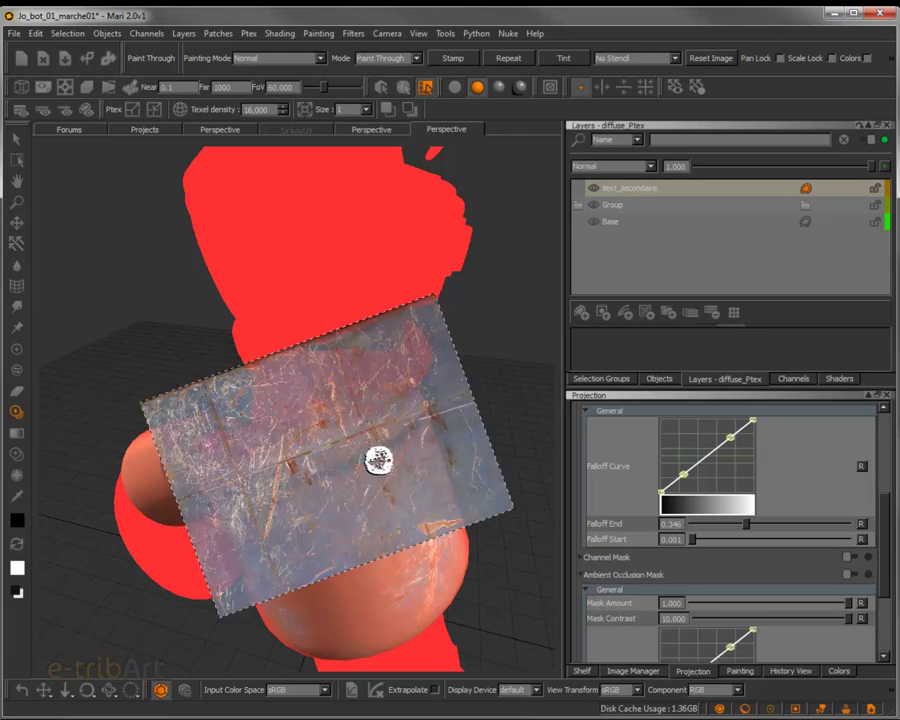
pyautogui.press('v')
pyautogui.press('v')
pyautogui.press('v')
pyautogui.press('v')
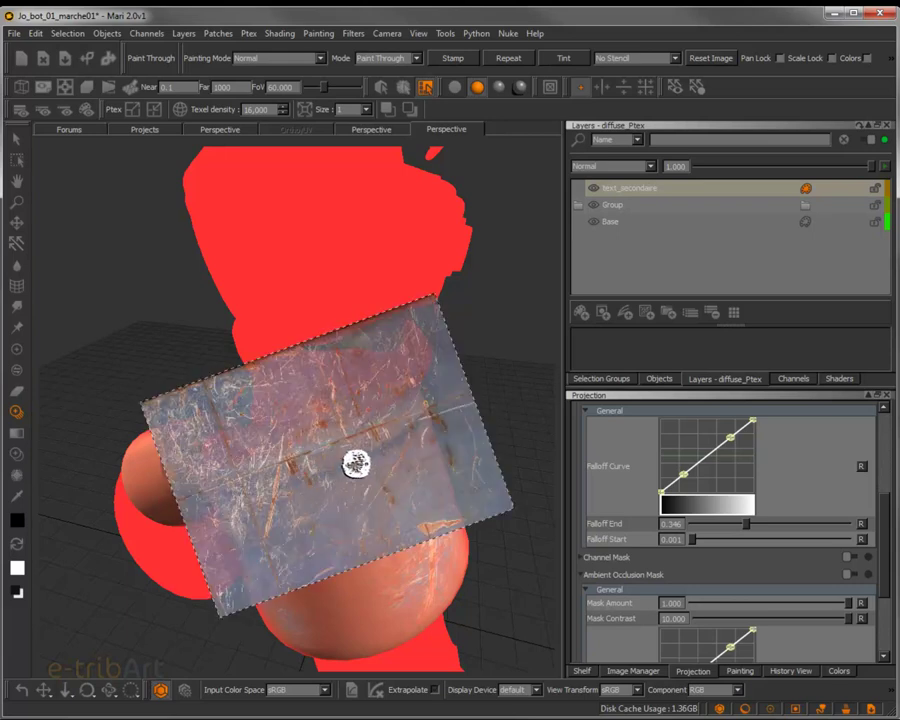
pyautogui.moveTo(415, 430)
pyautogui.mouseDown()
pyautogui.moveTo(331, 472)
pyautogui.moveTo(321, 492)
pyautogui.mouseUp()
pyautogui.keyDown('alt'); pyautogui.moveTo(408, 472); pyautogui.dragTo(382, 484); pyautogui.keyUp('alt')
pyautogui.moveTo(382, 484)
pyautogui.mouseDown(button='middle')
pyautogui.moveTo(327, 488)
pyautogui.moveTo(418, 470)
pyautogui.moveTo(406, 472)
pyautogui.moveTo(410, 486)
pyautogui.mouseUp(button='middle')
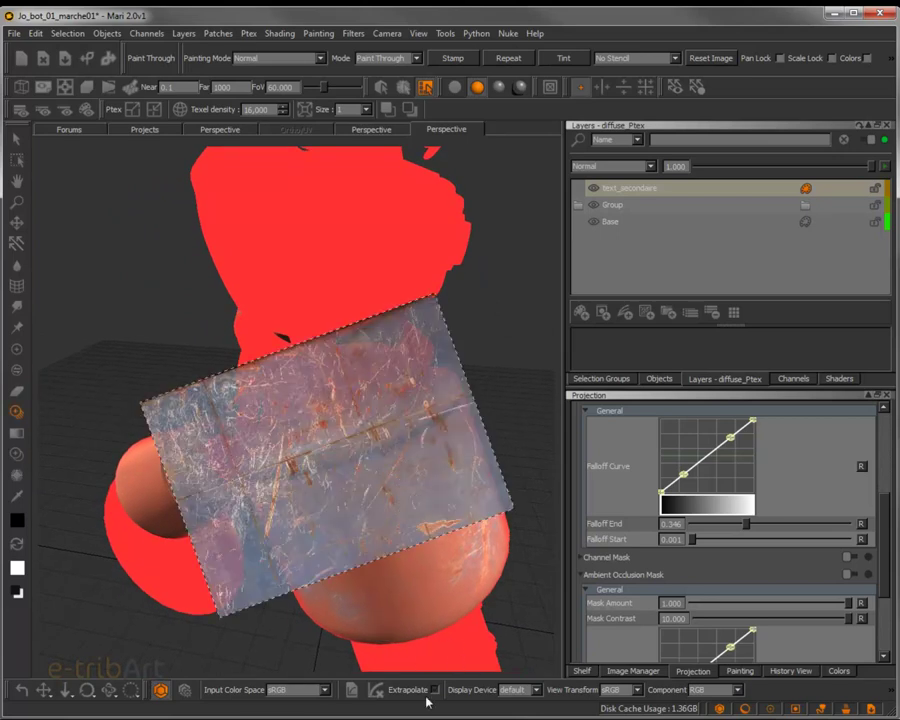
pyautogui.press('b')
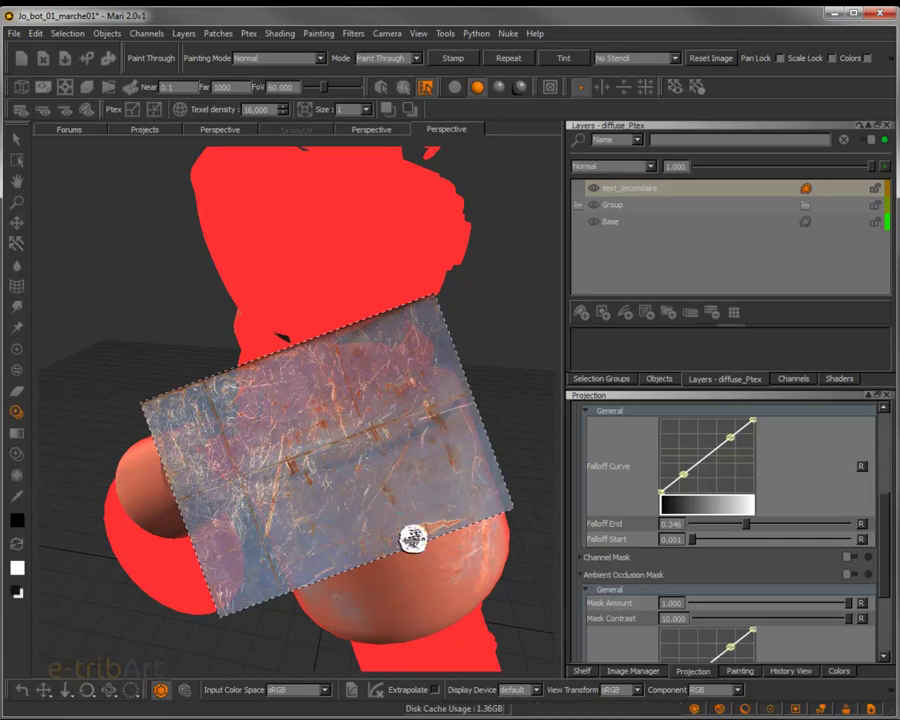
# - Paint scratches over the remaining outer face of the right forearm cylinder, then switch from Paint Through to the Paint tool
pyautogui.moveTo(412, 537)
pyautogui.mouseDown(button='middle')
pyautogui.moveTo(347, 510)
pyautogui.moveTo(362, 500)
pyautogui.moveTo(317, 507)
pyautogui.moveTo(430, 520)
pyautogui.moveTo(396, 539)
pyautogui.mouseUp(button='middle')
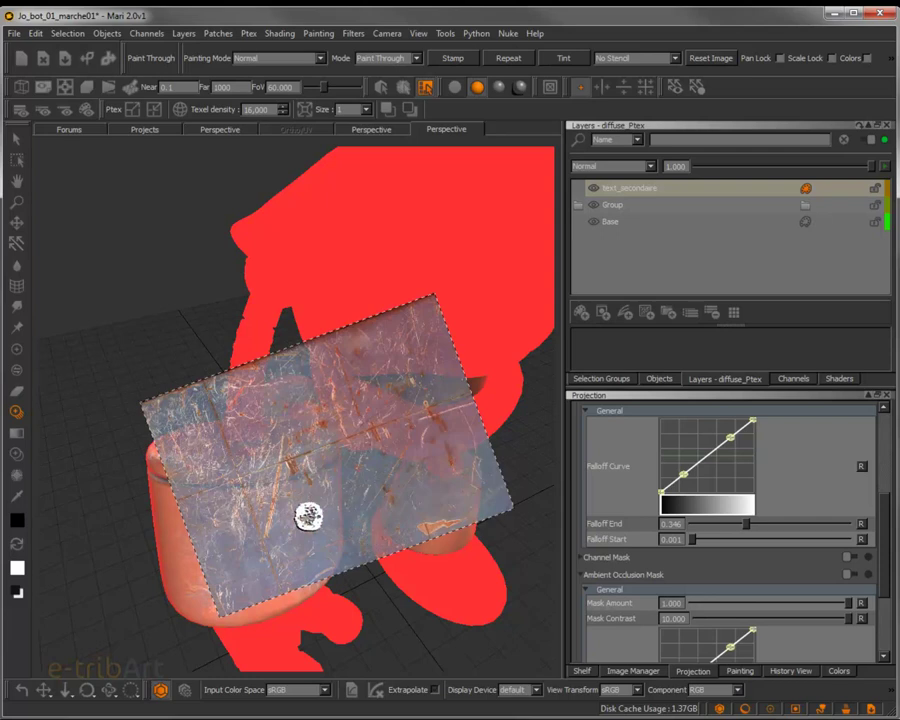
pyautogui.keyDown('alt'); pyautogui.moveTo(312, 523); pyautogui.dragTo(326, 528); pyautogui.keyUp('alt')
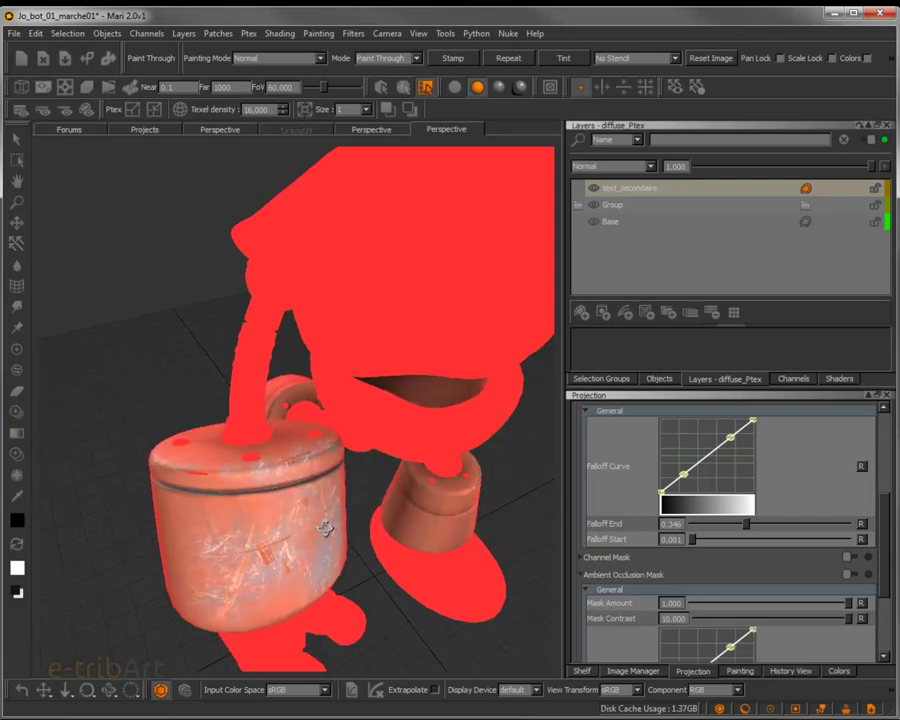
pyautogui.moveTo(322, 528)
pyautogui.mouseDown()
pyautogui.moveTo(287, 492)
pyautogui.moveTo(248, 484)
pyautogui.moveTo(240, 472)
pyautogui.moveTo(233, 492)
pyautogui.moveTo(212, 478)
pyautogui.moveTo(222, 485)
pyautogui.mouseUp()
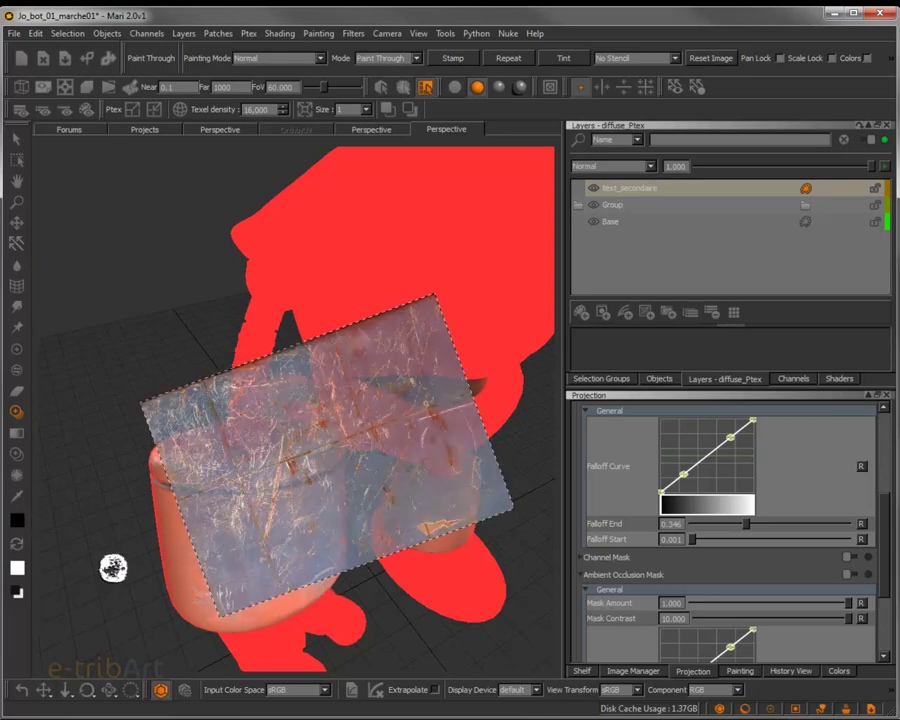
pyautogui.press('p')
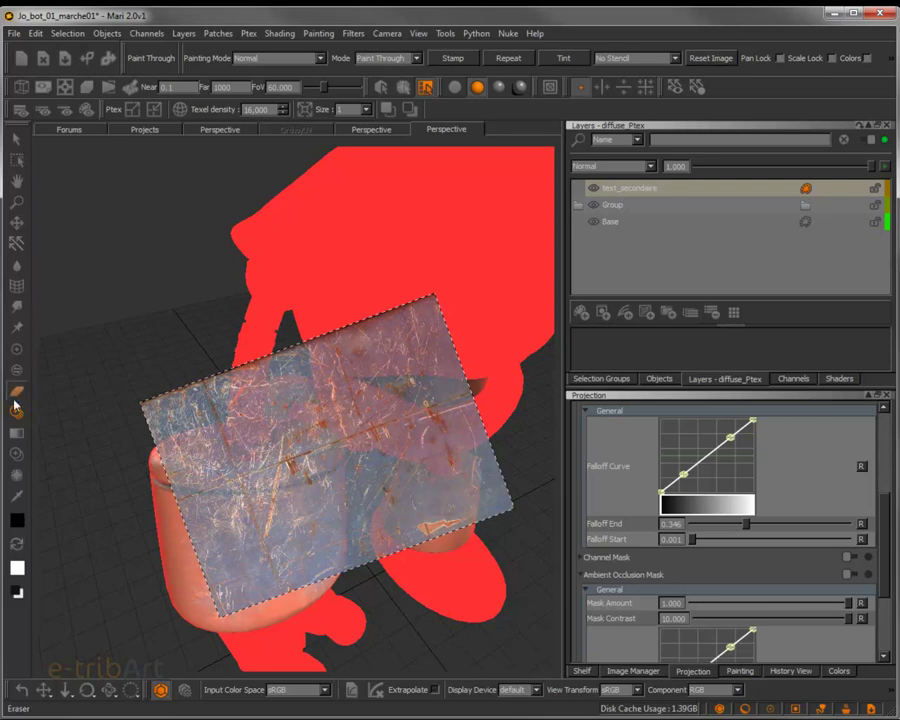
pyautogui.click(17, 350)
pyautogui.moveTo(315, 543); pyautogui.dragTo(285, 532, button='middle')
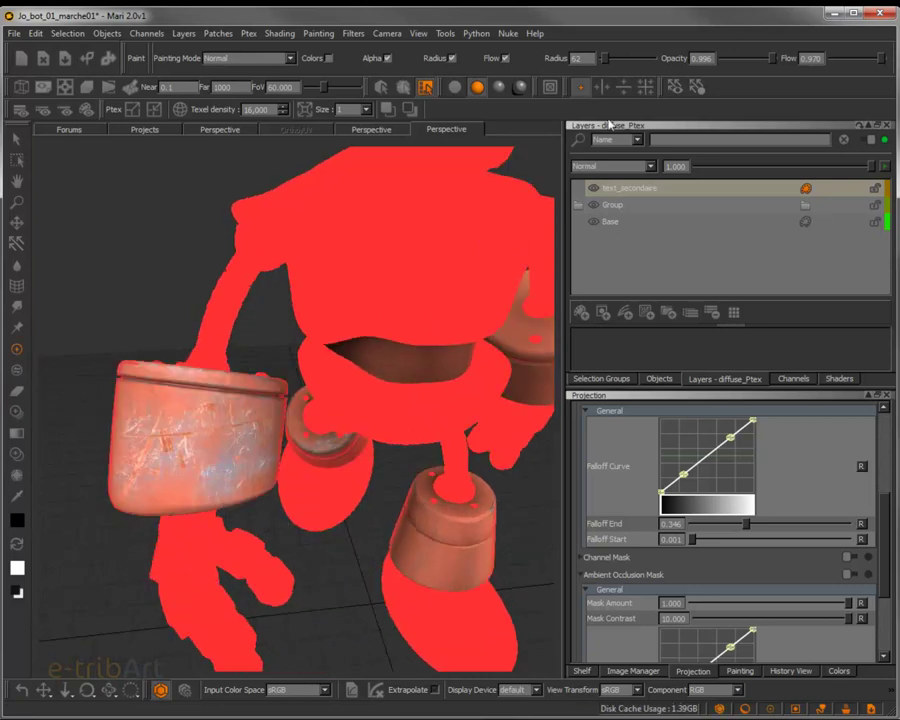
# - Collapse the Edge Mask and Ambient Occlusion Mask settings and review the masking, painting and projection options
pyautogui.moveTo(221, 322)
pyautogui.mouseDown(button='middle')
pyautogui.moveTo(186, 494)
pyautogui.moveTo(261, 484)
pyautogui.moveTo(235, 464)
pyautogui.moveTo(225, 466)
pyautogui.moveTo(251, 487)
pyautogui.moveTo(243, 495)
pyautogui.moveTo(201, 486)
pyautogui.moveTo(253, 494)
pyautogui.moveTo(175, 472)
pyautogui.moveTo(138, 492)
pyautogui.moveTo(252, 490)
pyautogui.moveTo(169, 518)
pyautogui.moveTo(245, 458)
pyautogui.moveTo(236, 450)
pyautogui.moveTo(263, 479)
pyautogui.moveTo(283, 467)
pyautogui.moveTo(234, 503)
pyautogui.moveTo(240, 497)
pyautogui.mouseUp(button='middle')
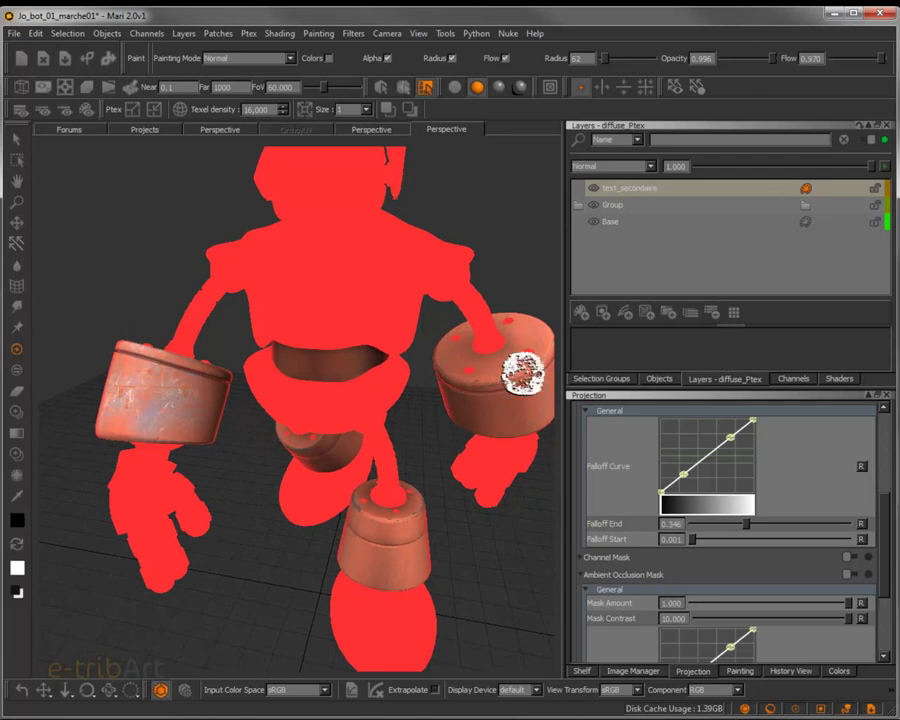
pyautogui.moveTo(405, 445)
pyautogui.mouseDown(button='middle')
pyautogui.moveTo(297, 424)
pyautogui.moveTo(404, 410)
pyautogui.moveTo(431, 430)
pyautogui.moveTo(416, 428)
pyautogui.moveTo(404, 450)
pyautogui.moveTo(418, 430)
pyautogui.moveTo(388, 432)
pyautogui.moveTo(384, 448)
pyautogui.moveTo(418, 430)
pyautogui.mouseUp(button='middle')
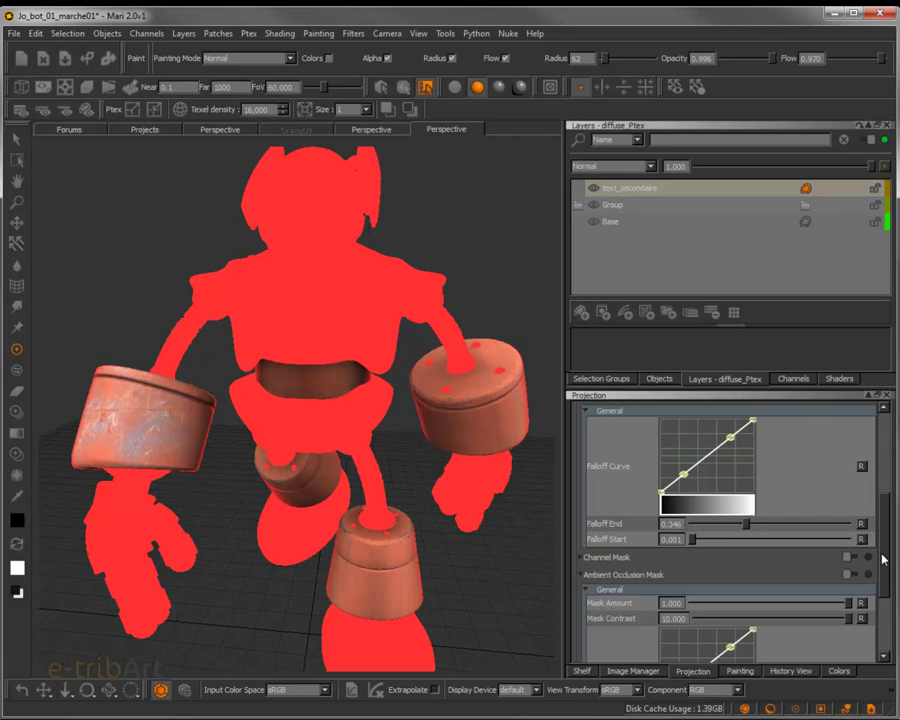
pyautogui.moveTo(882, 560); pyautogui.dragTo(886, 532)
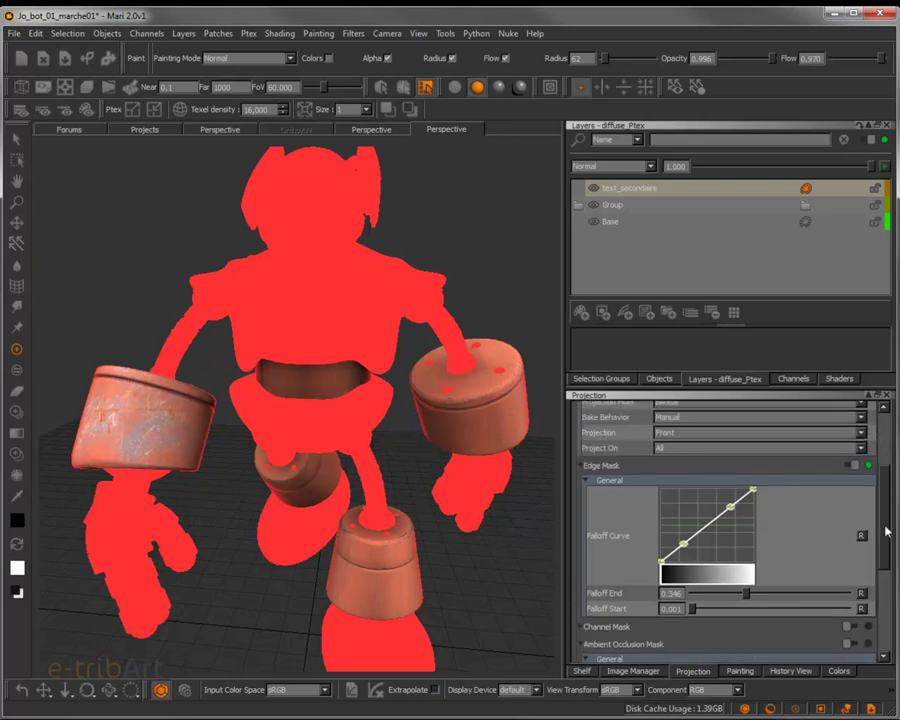
pyautogui.click(584, 467)
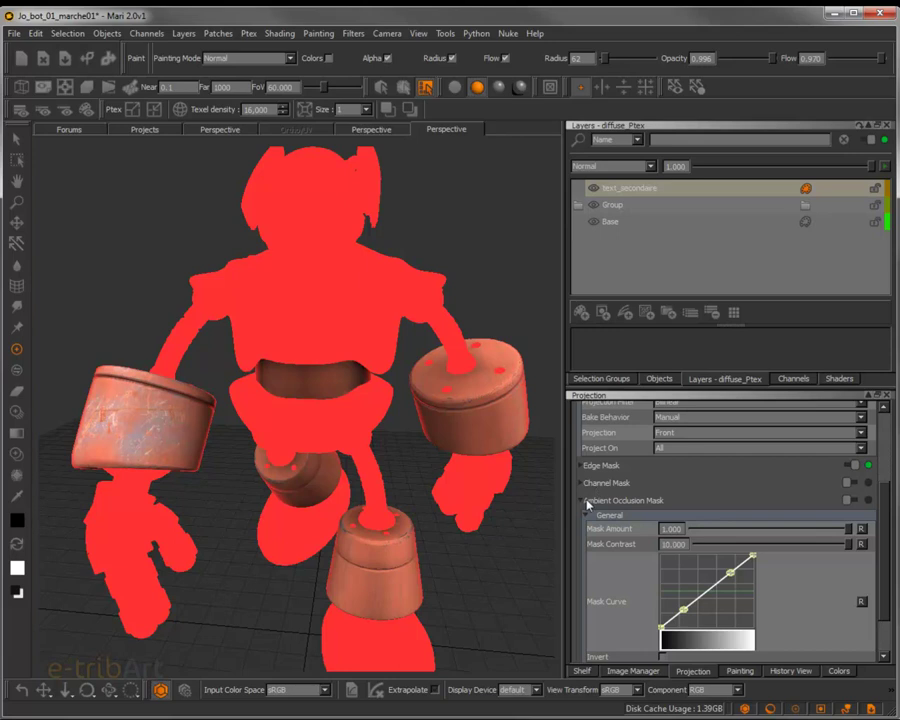
pyautogui.click(586, 501)
pyautogui.scroll(3, 585, 505)
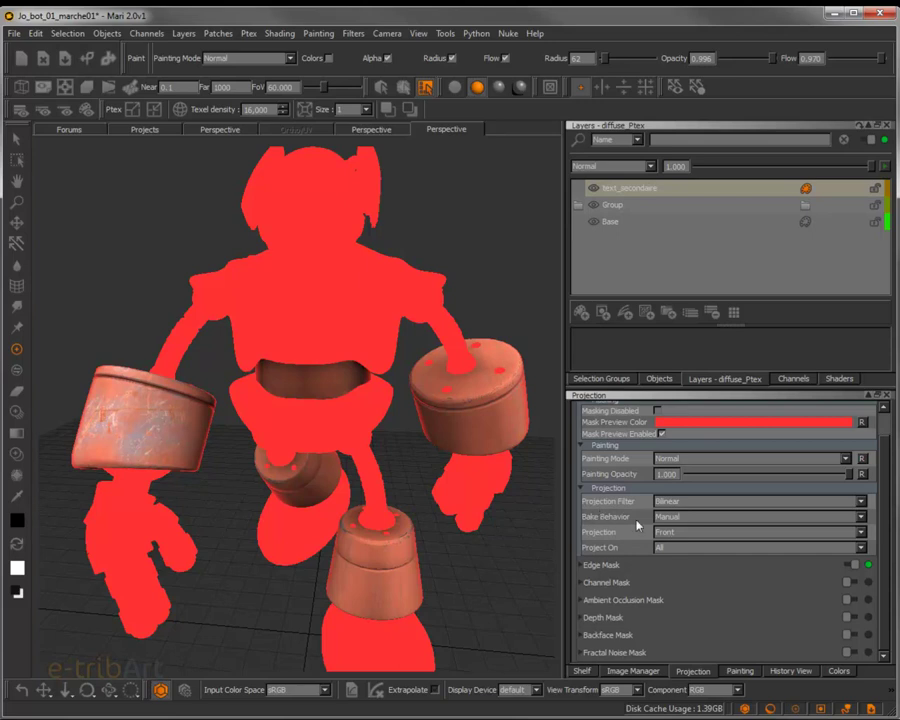
pyautogui.scroll(1, 884, 490)
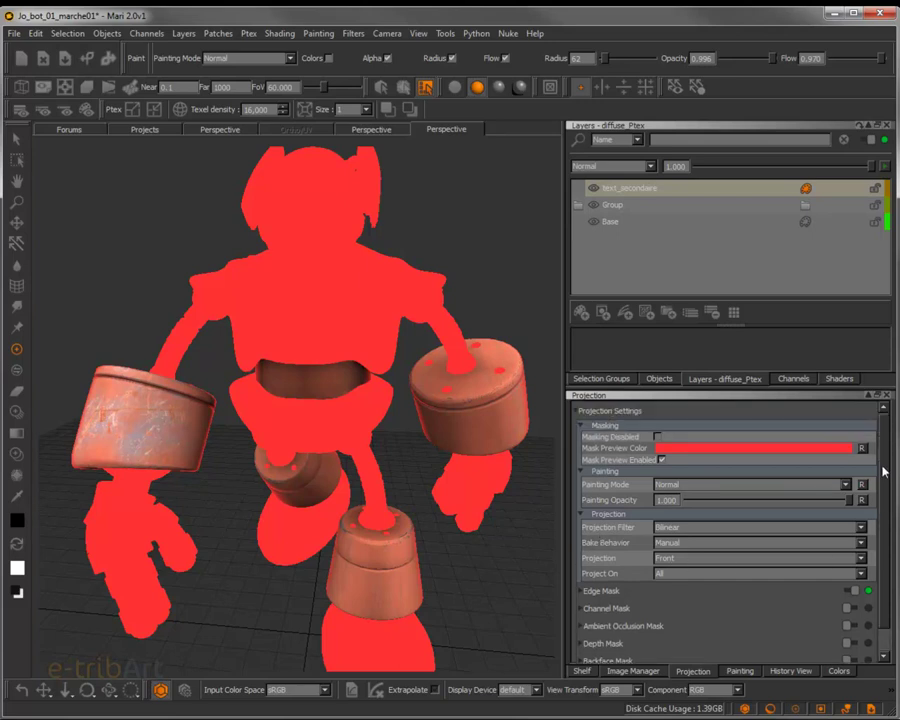
pyautogui.scroll(-1, 881, 500)
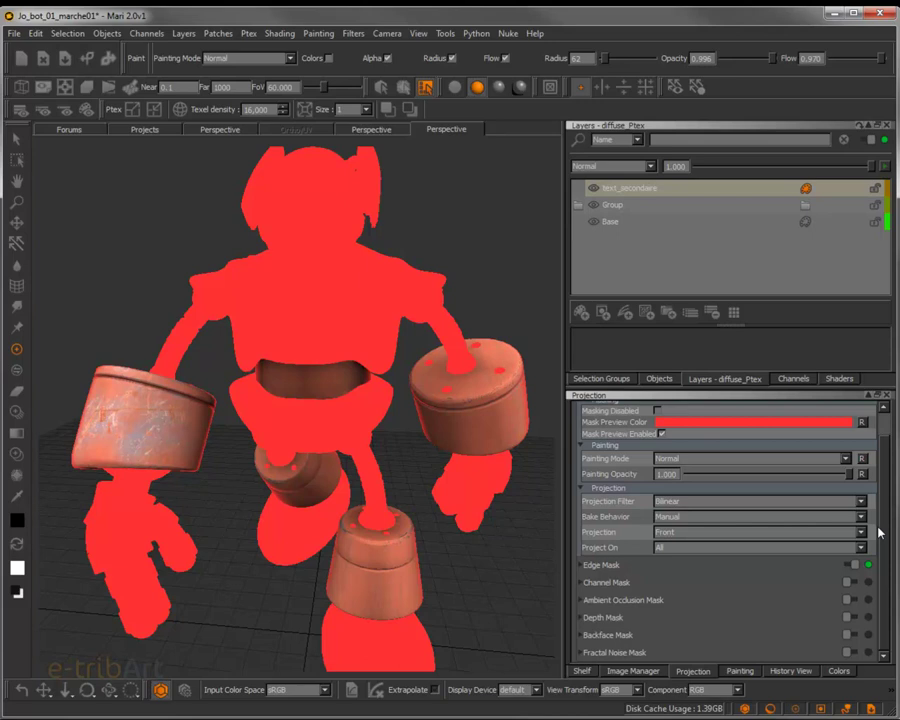
pyautogui.scroll(2, 884, 490)
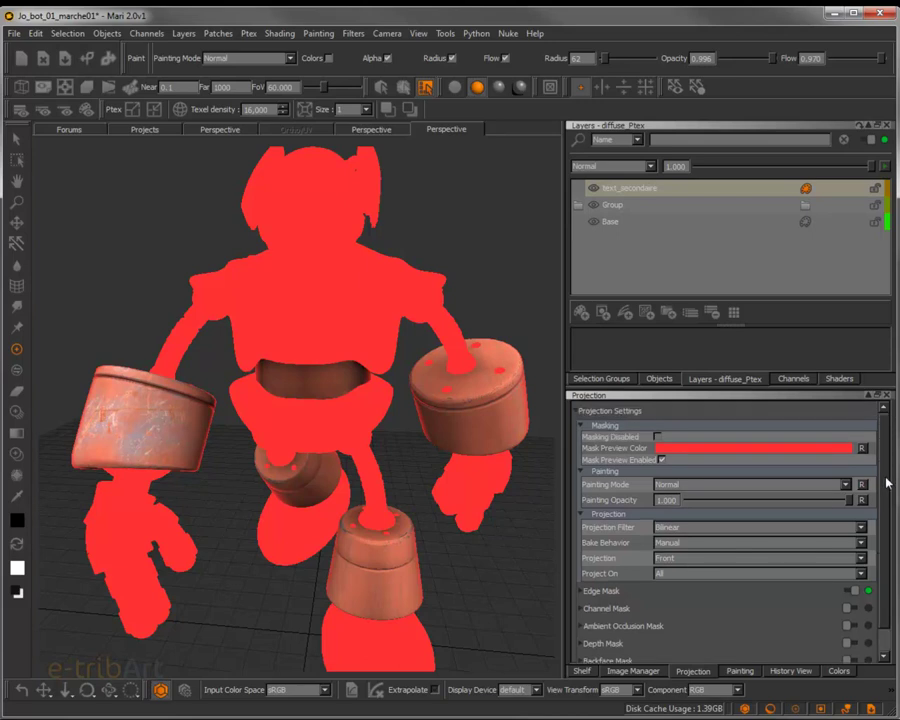